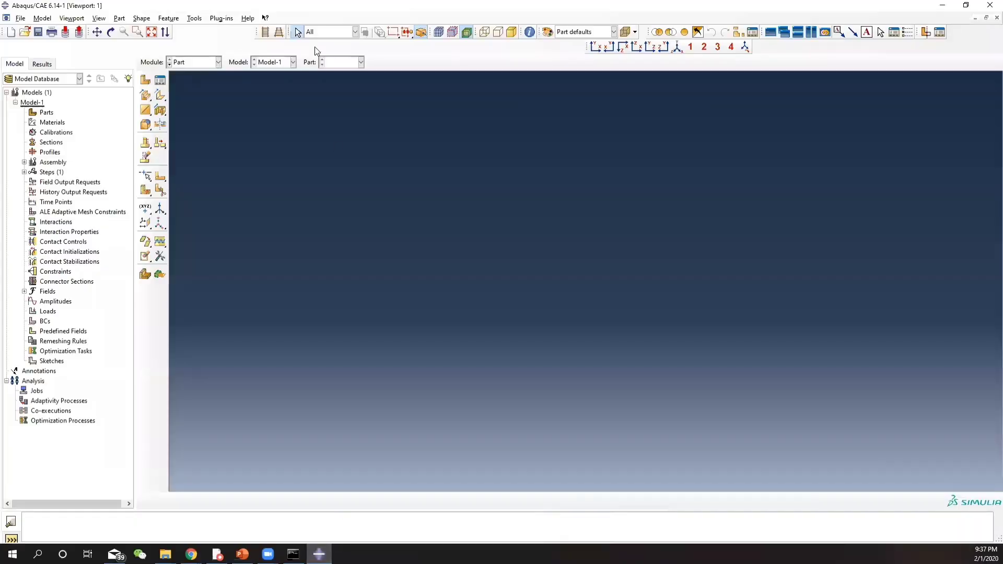
Create a 2D planar deformable shell part named SteelShell with an approximate size of 1, consulting the problem statement slide in PowerPoint.
left_click(47, 113)
right_click(47, 114)
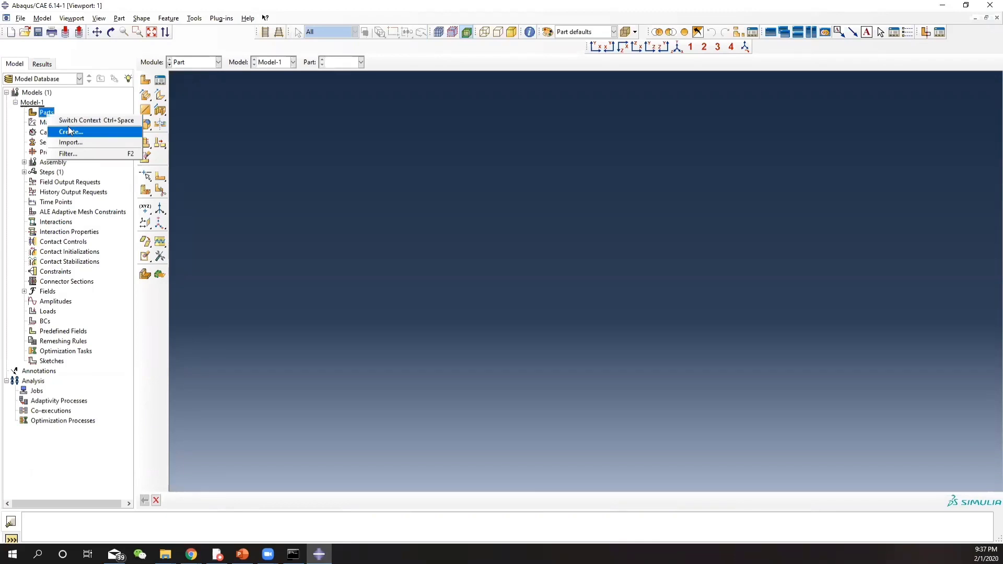
left_click(70, 132)
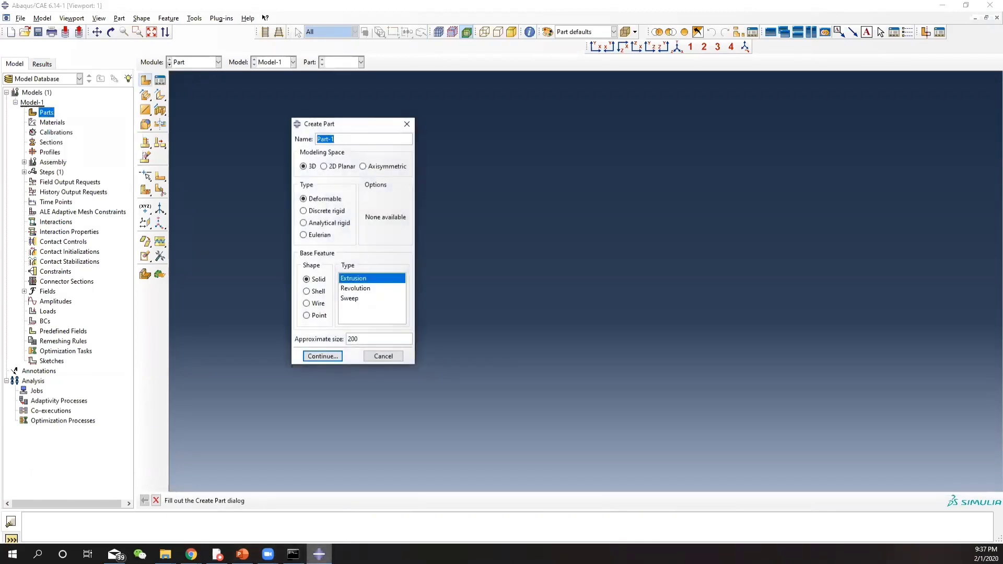
left_click(243, 553)
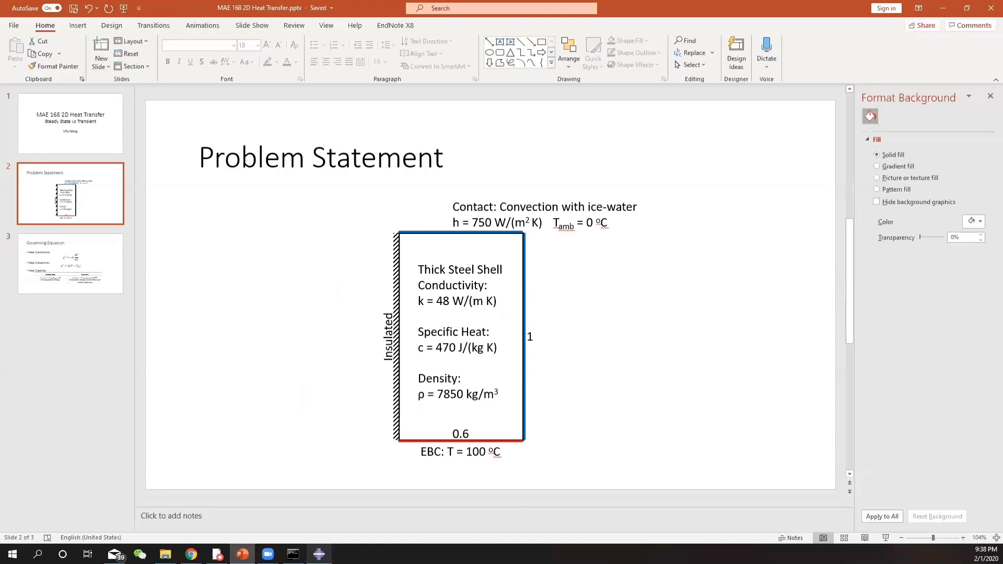
left_click(319, 554)
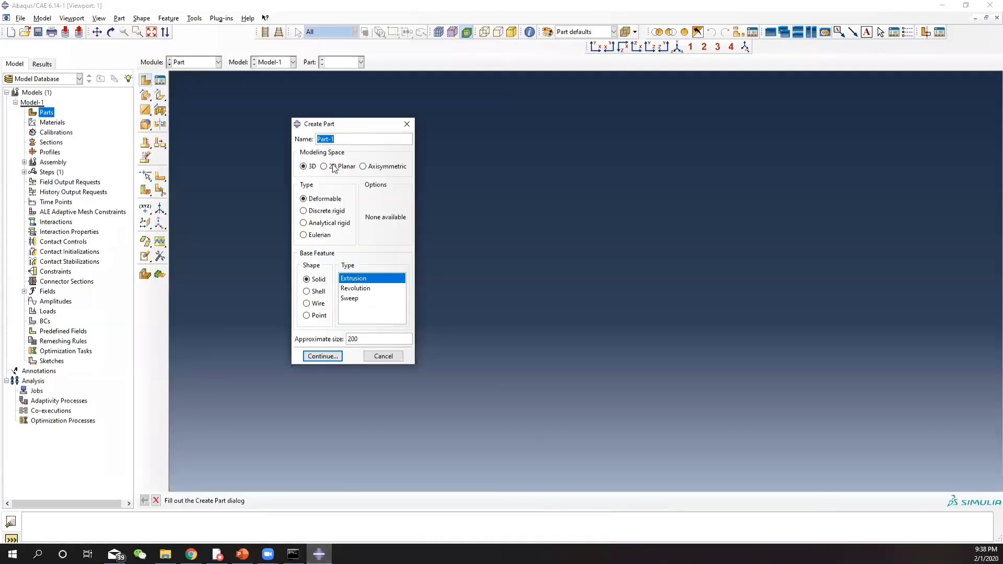
left_click(342, 140)
left_click_drag(343, 140, 282, 140)
type("SteelShell")
left_click(323, 166)
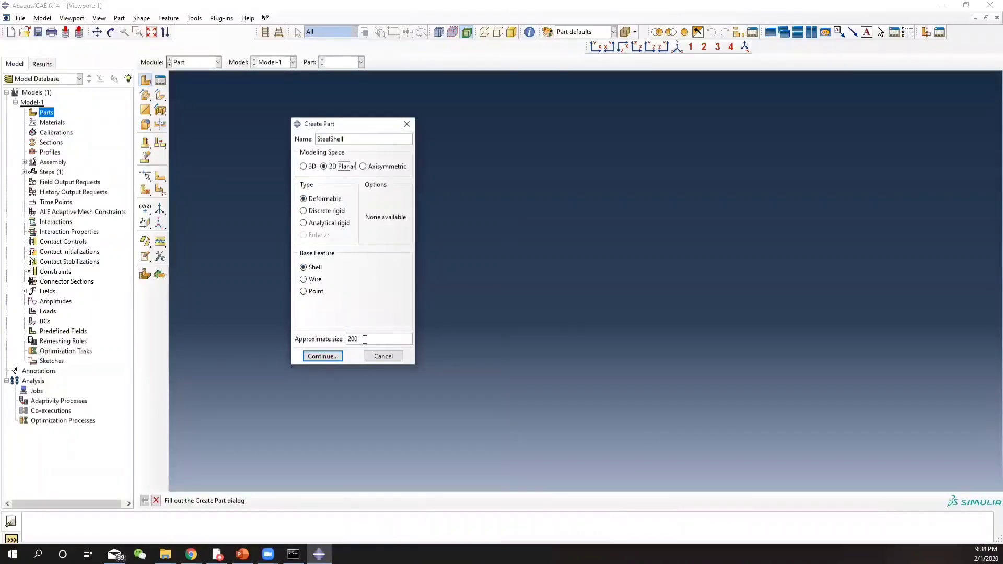
left_click_drag(365, 339, 298, 339)
type("1")
left_click(322, 356)
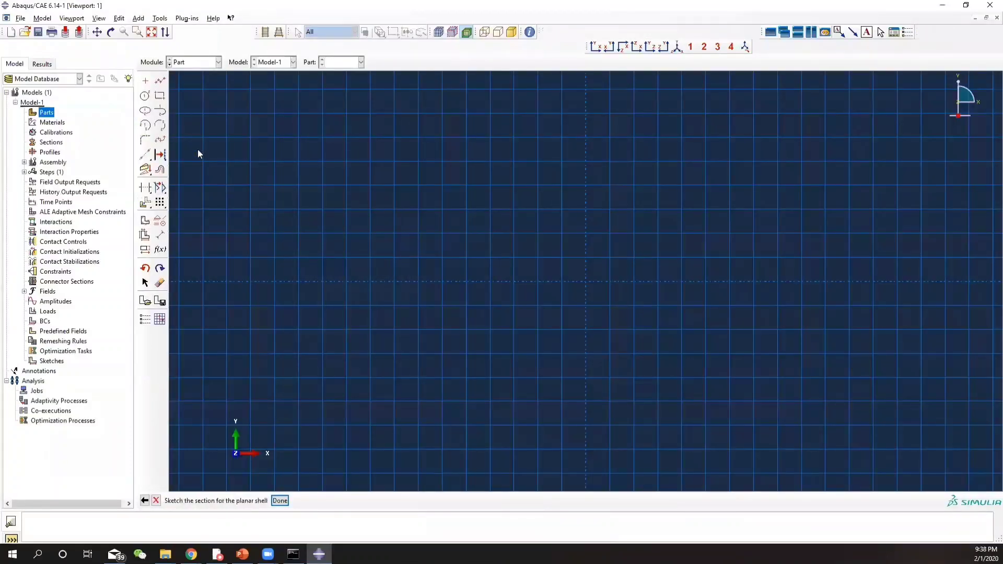
Sketch a rectangle from corner 0,0 to corner 0.6,1 and finish the planar shell's section sketch.
left_click(160, 96)
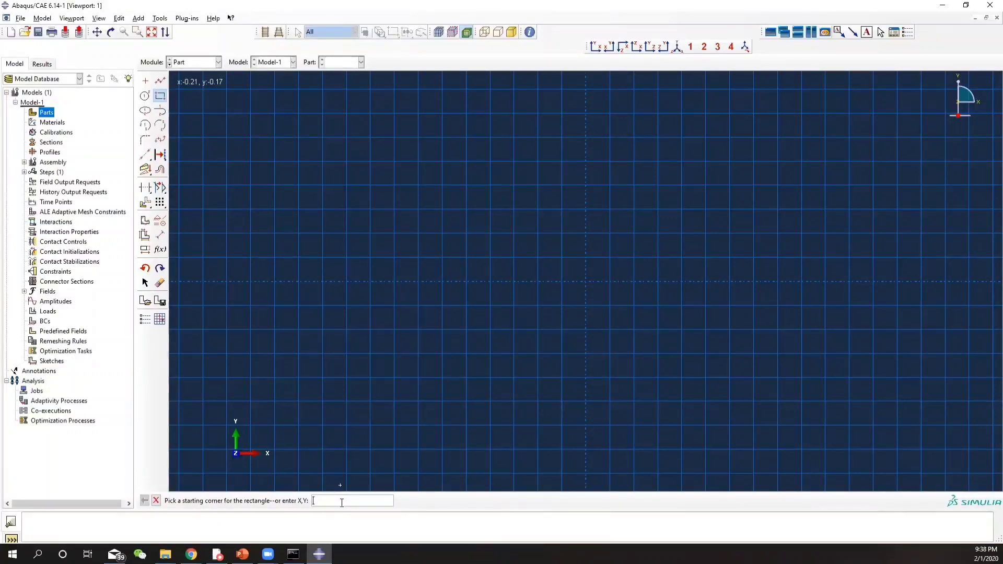
type("0,0")
key("Return")
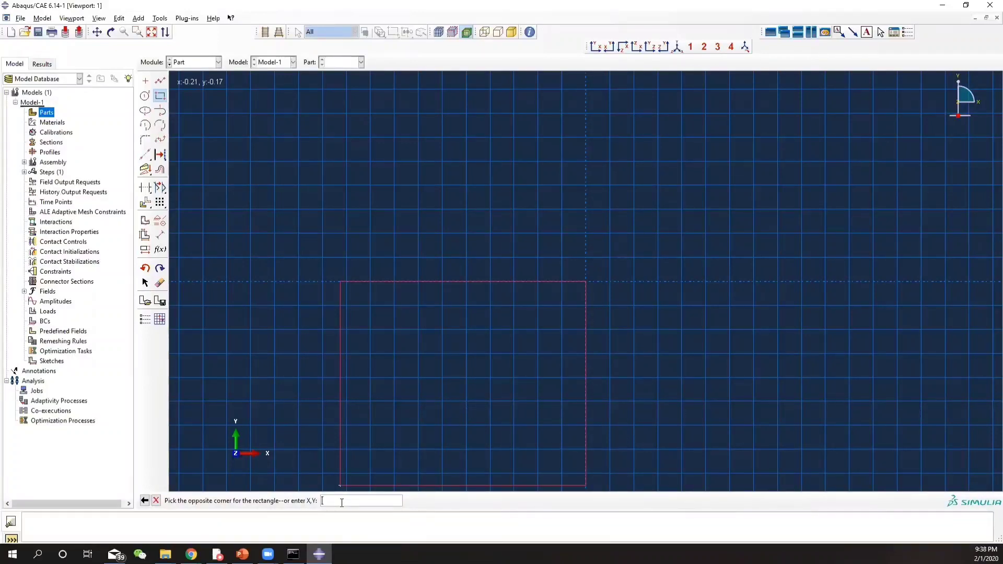
type("0.6,1")
key("Return")
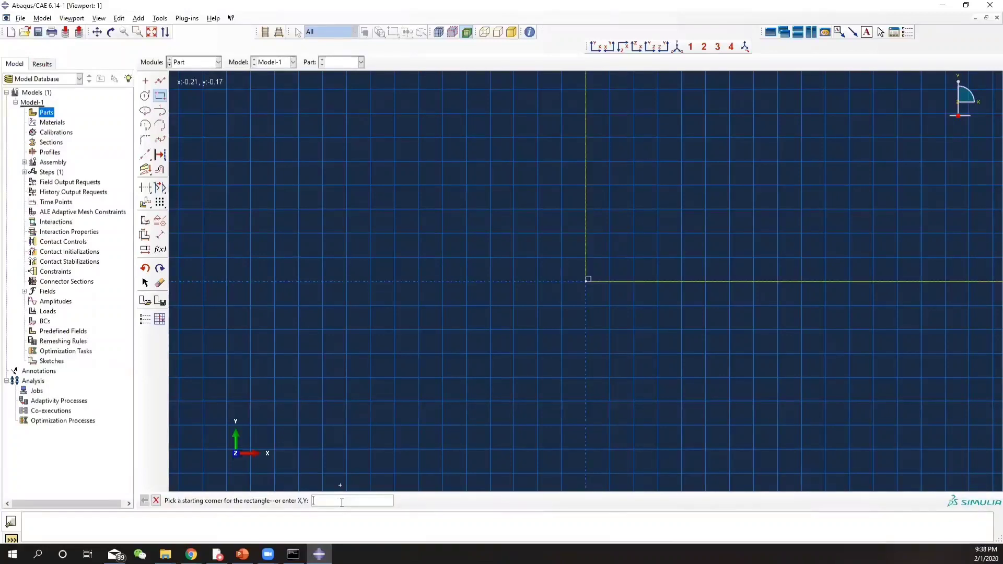
left_click(156, 500)
left_click(280, 500)
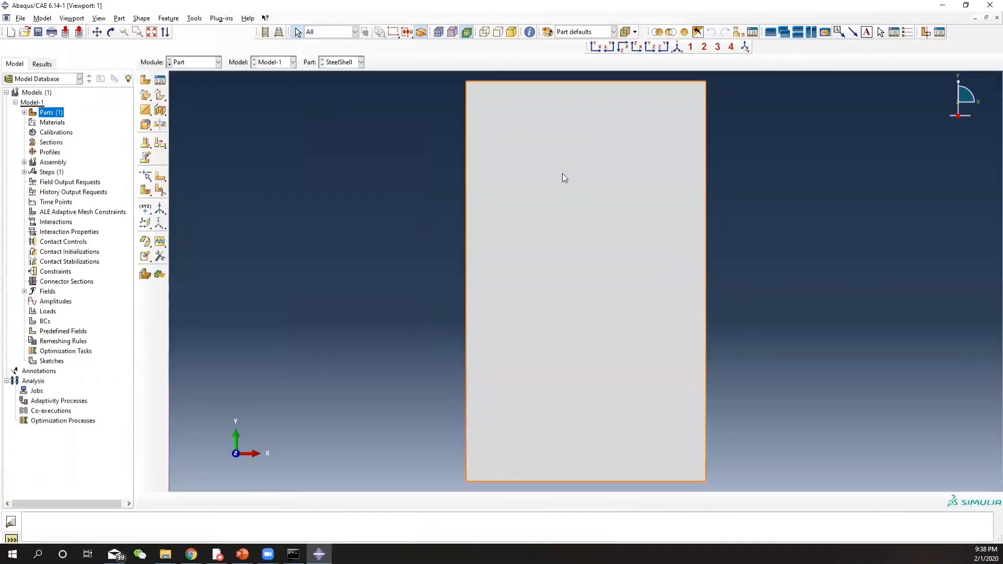
Start a new material named Steel in the Property module and consult the governing equation and problem statement slides in PowerPoint.
left_click(197, 62)
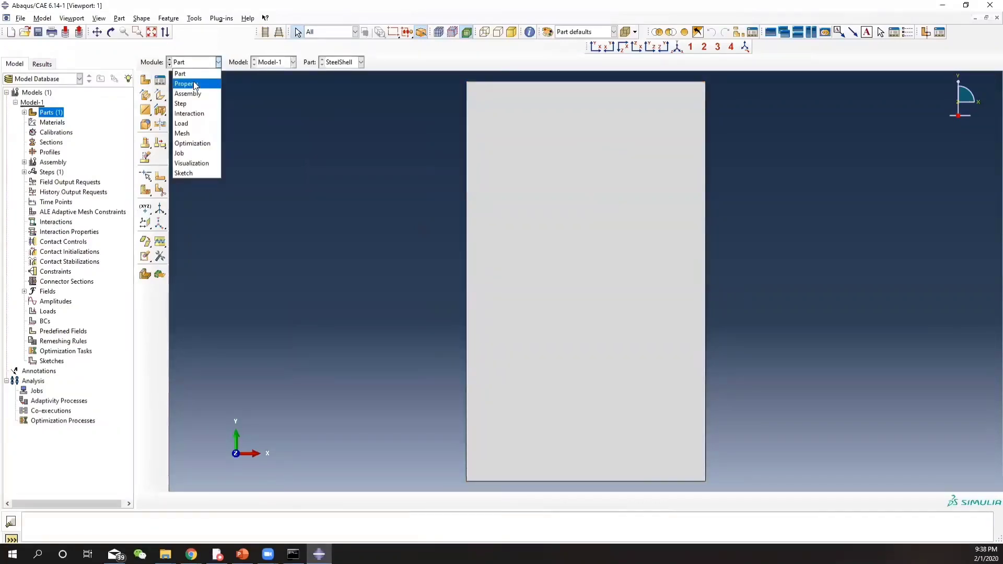
left_click(195, 84)
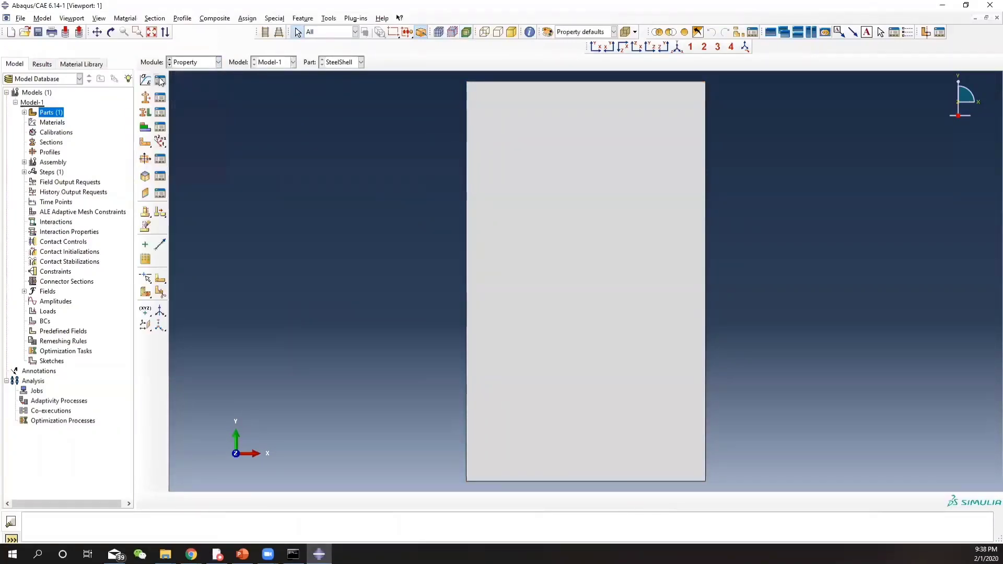
left_click(158, 81)
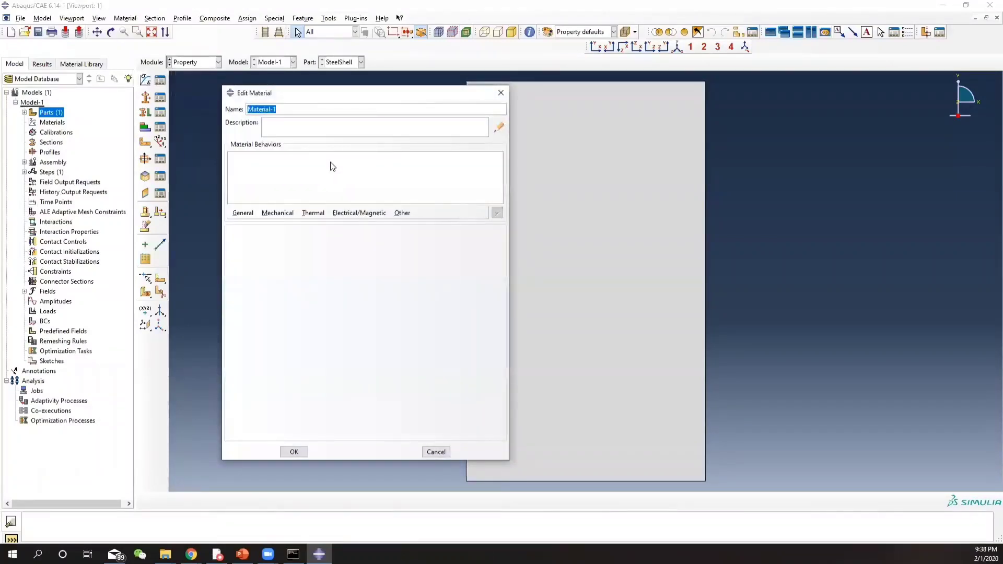
type("Steel")
left_click(243, 554)
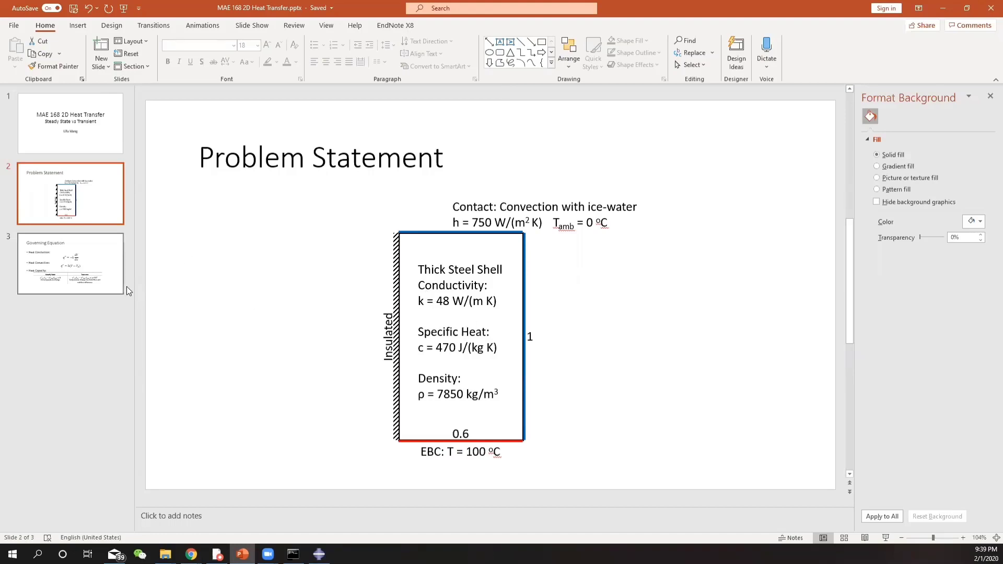
left_click(84, 268)
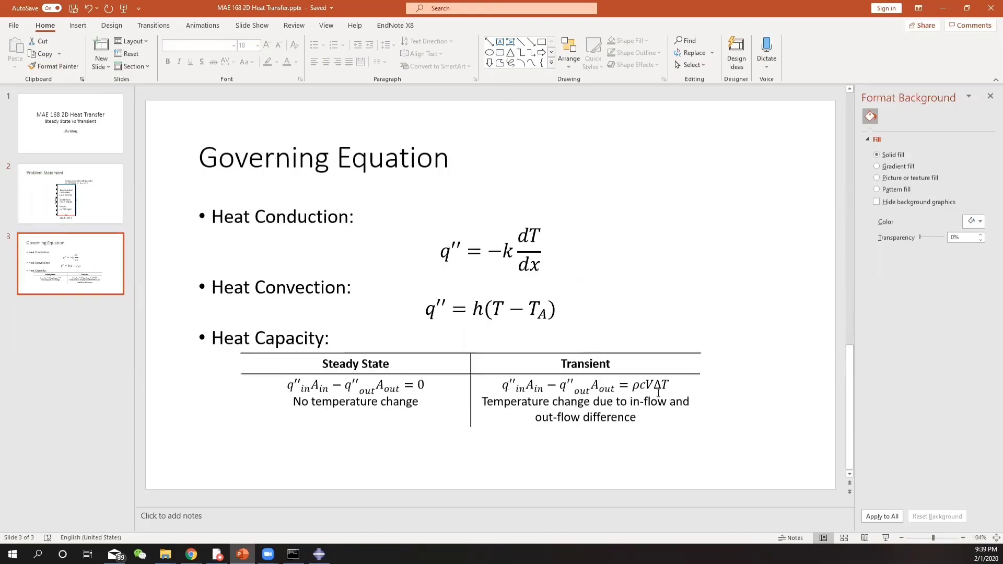
left_click(105, 215)
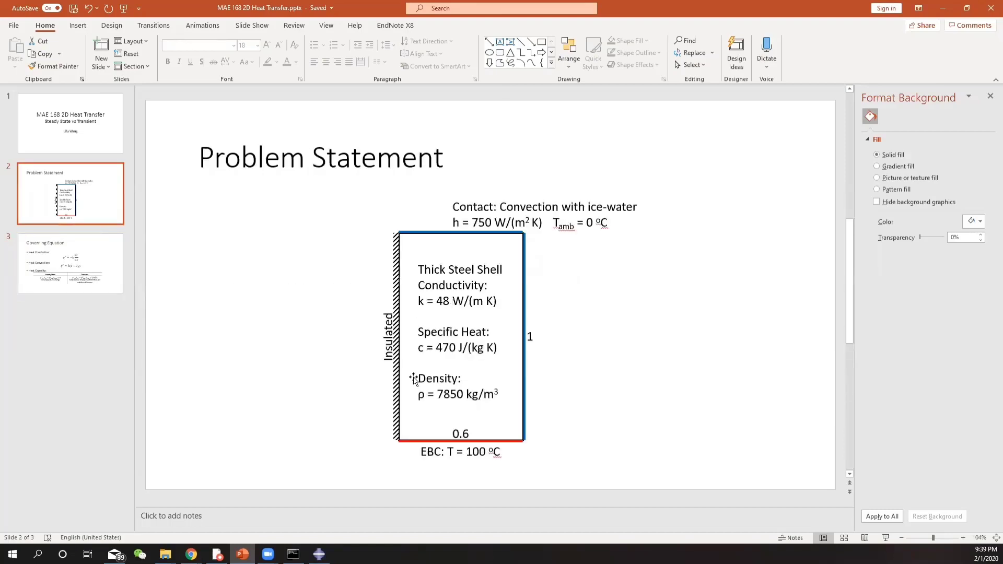
left_click(319, 553)
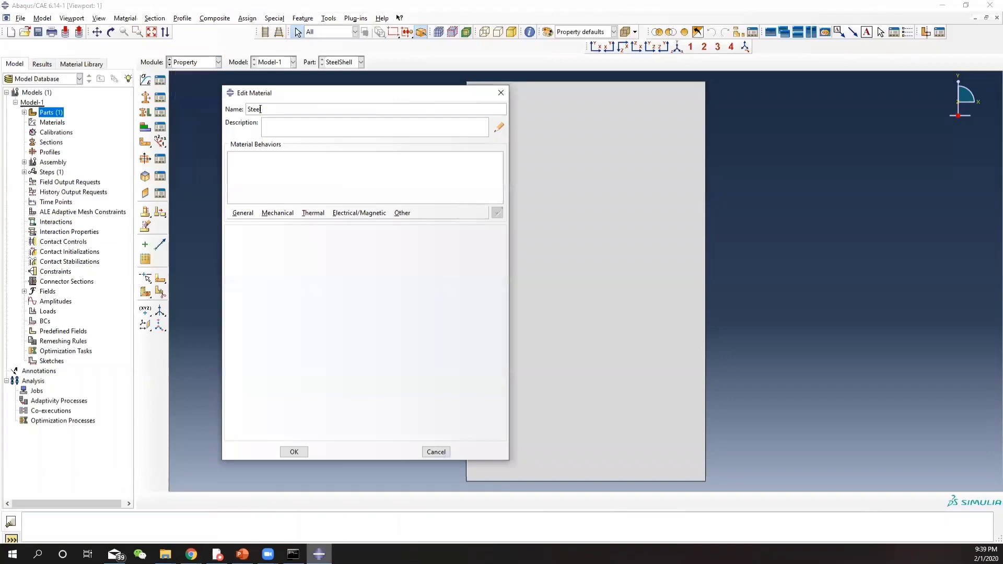
Add isotropic thermal conductivity of 48 to the Steel material, as given in the PowerPoint problem statement, and save the material.
left_click(303, 214)
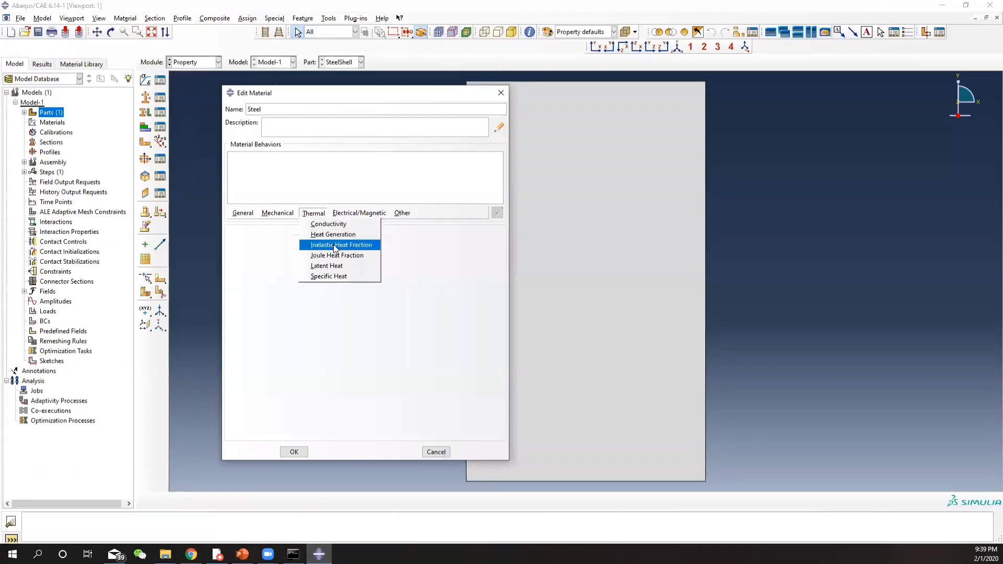
left_click(334, 225)
left_click(270, 311)
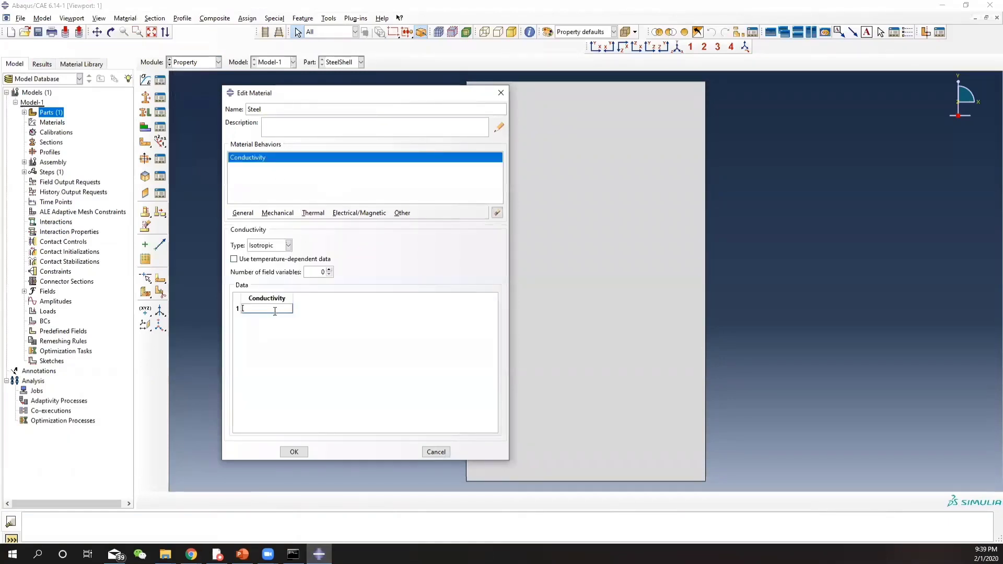
left_click(242, 553)
left_click(318, 553)
left_click(294, 451)
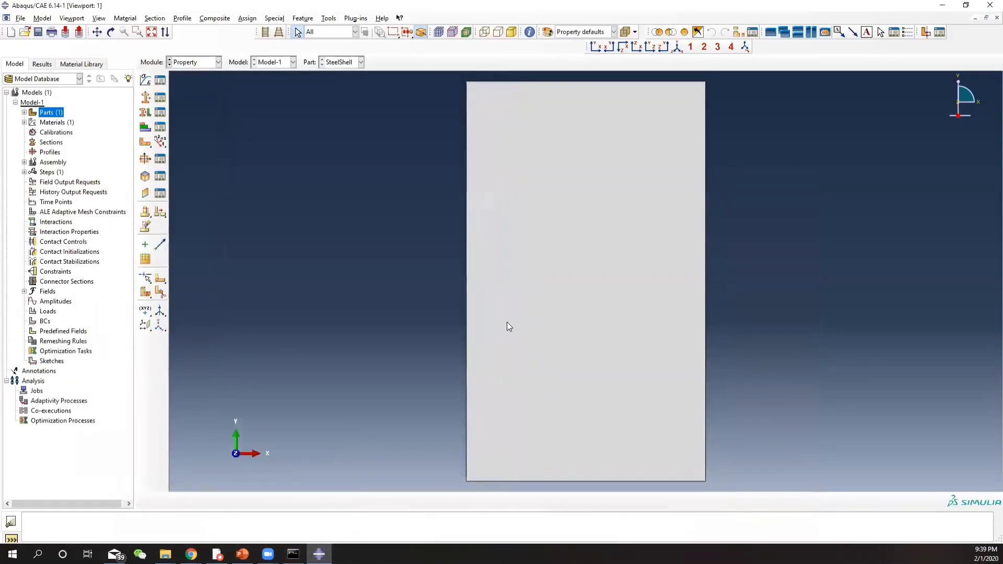
Create a solid homogeneous section named SteelSec using the Steel material, with plane stress/strain thickness enabled at 1.
left_click(145, 98)
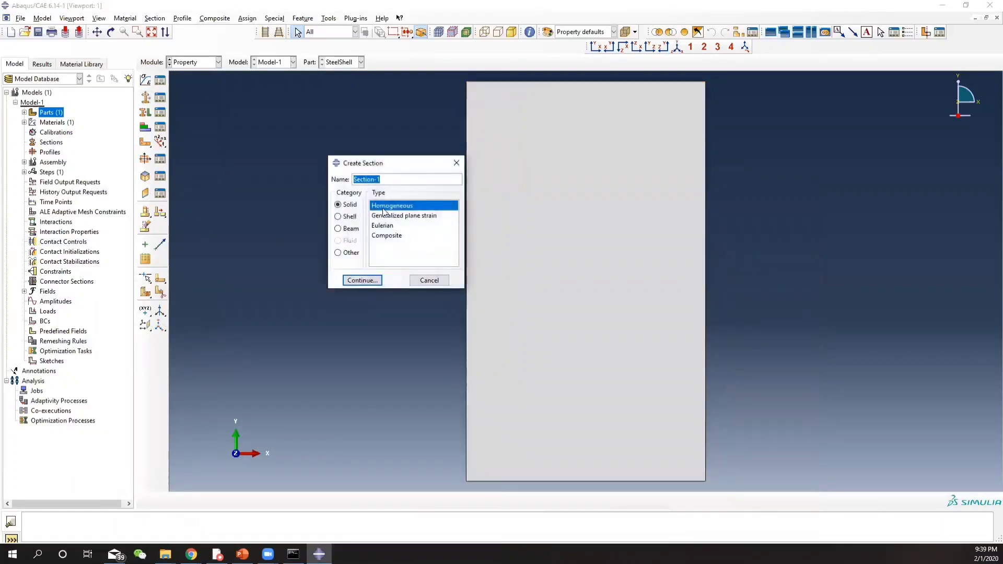
type("Ste")
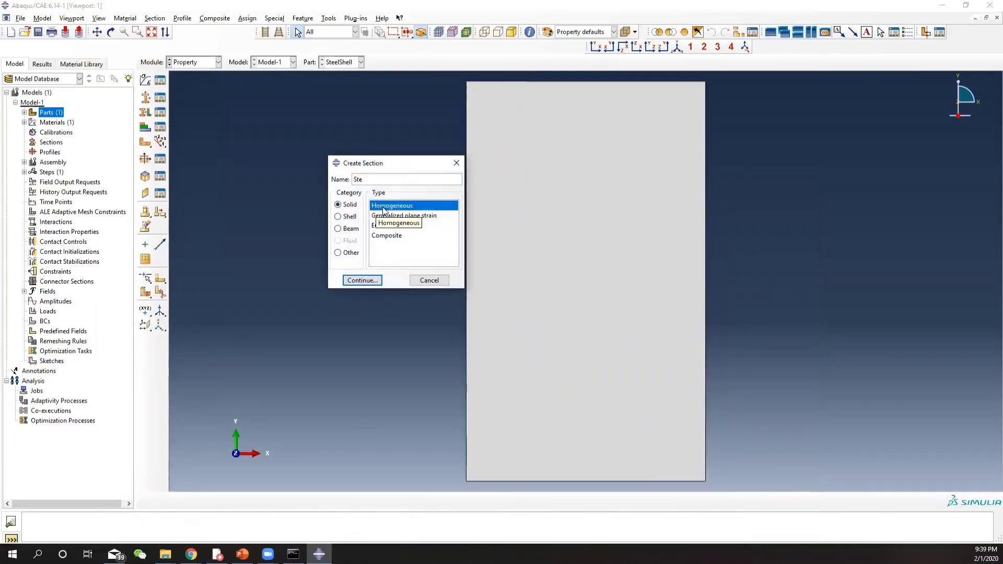
type("elSec")
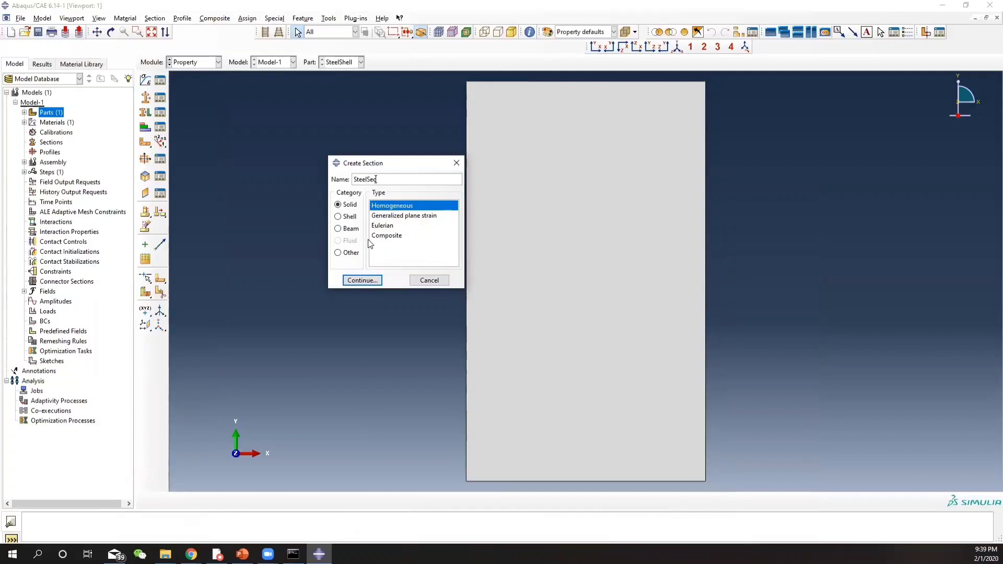
left_click(362, 280)
left_click(362, 220)
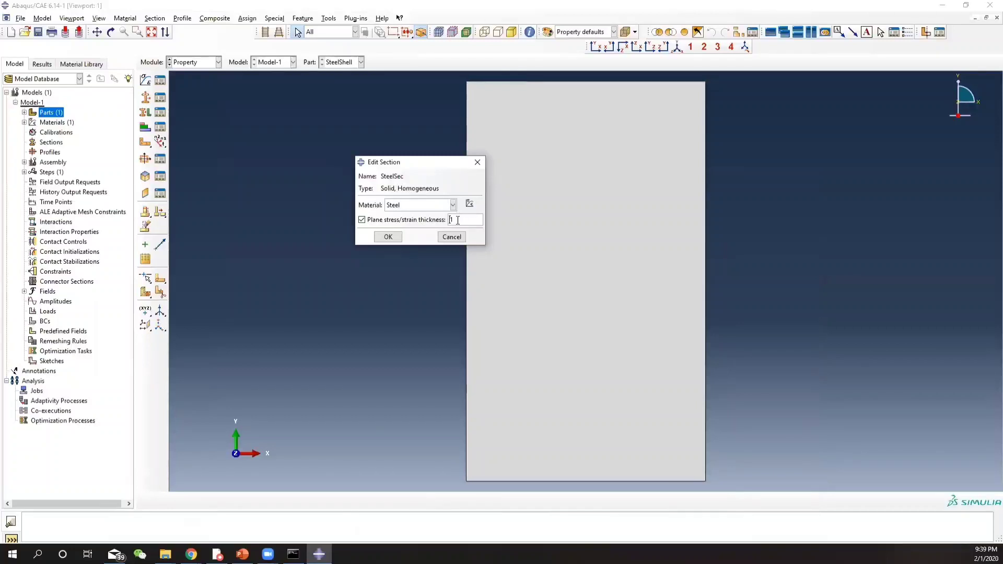
left_click(393, 237)
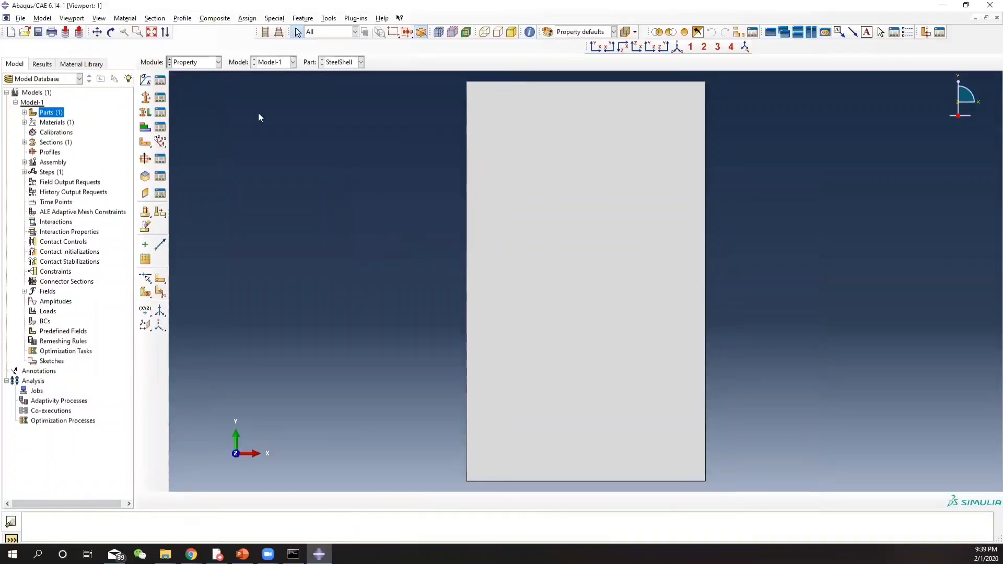
Assign the SteelSec section to the whole rectangular shell without creating a set, taking the thickness from the section.
left_click(144, 113)
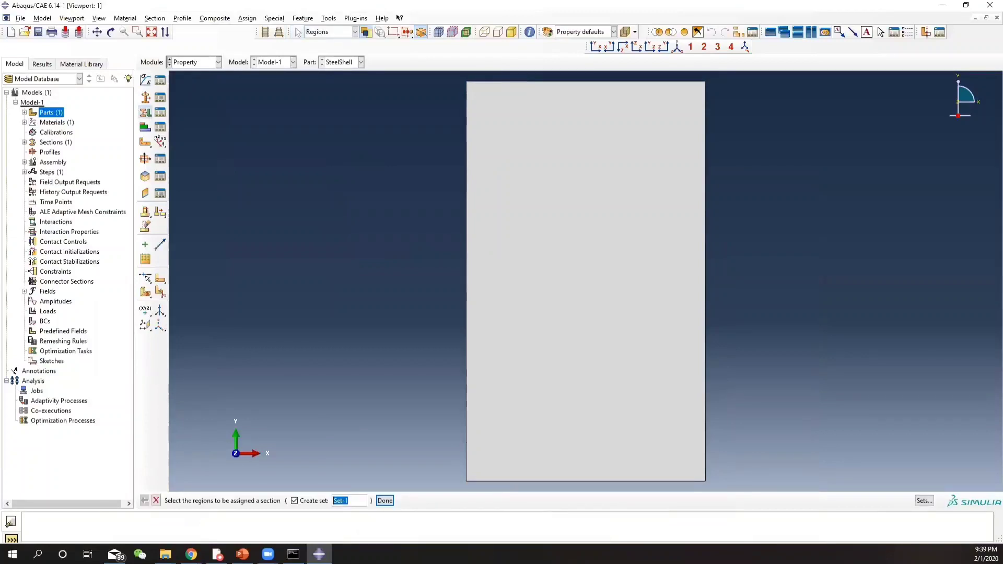
left_click(294, 501)
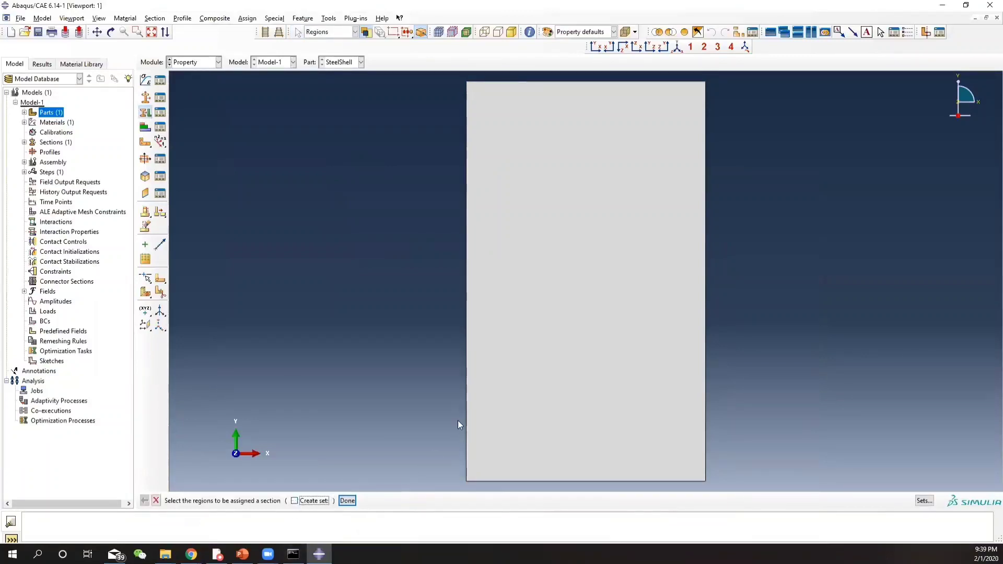
left_click(545, 249)
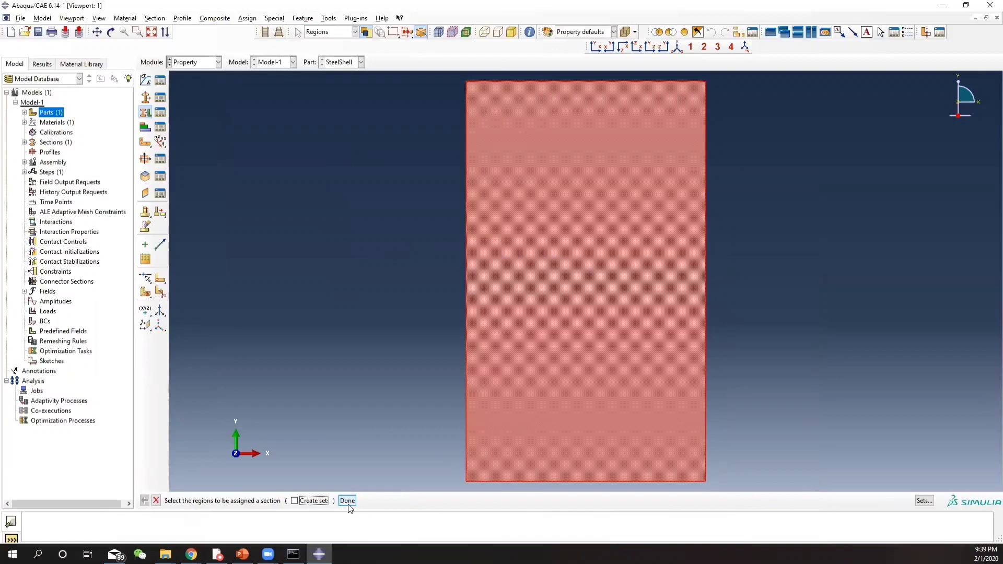
left_click(348, 501)
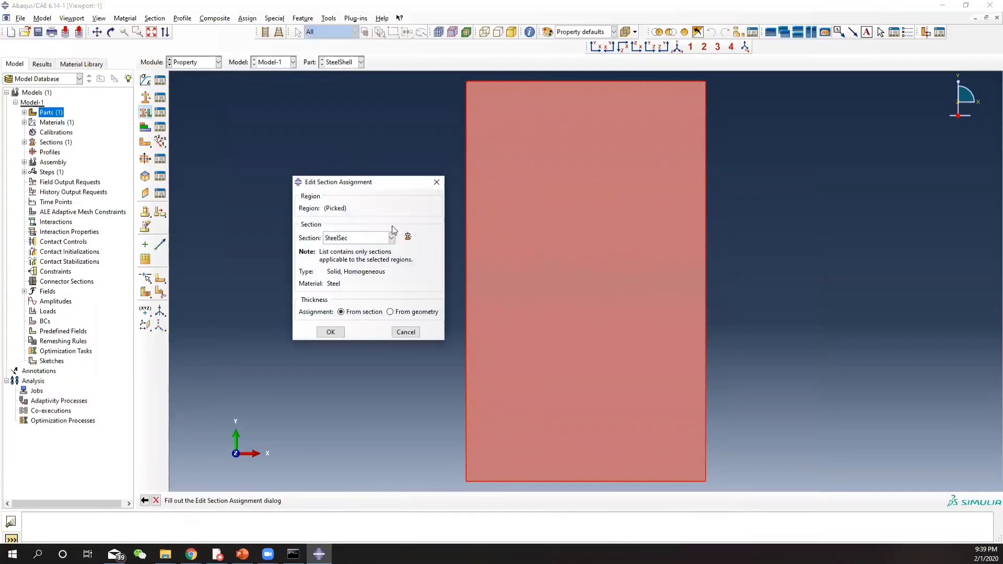
left_click(331, 332)
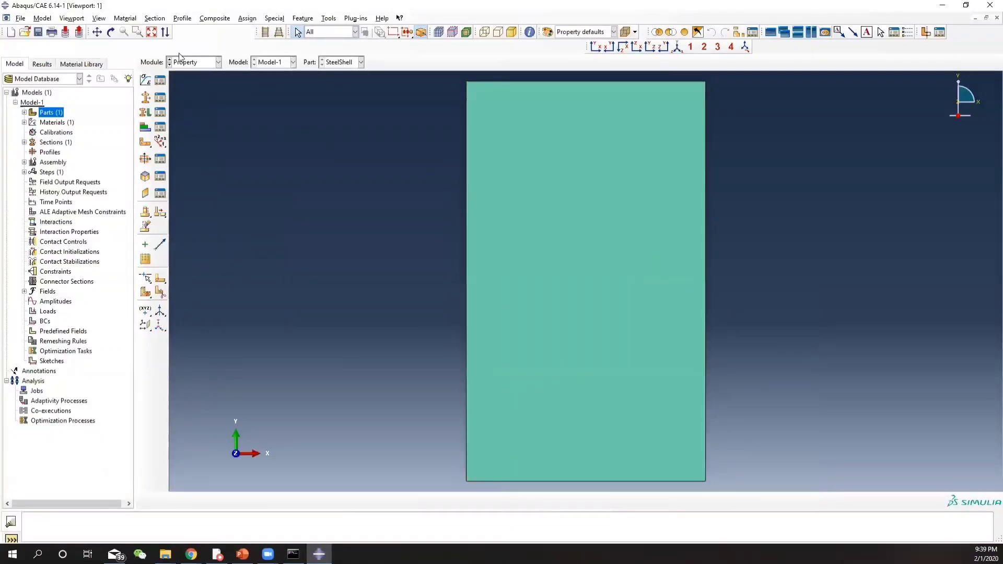
Create an independent instance of the SteelShell part, meshed on the instance, in the Assembly module.
left_click(192, 62)
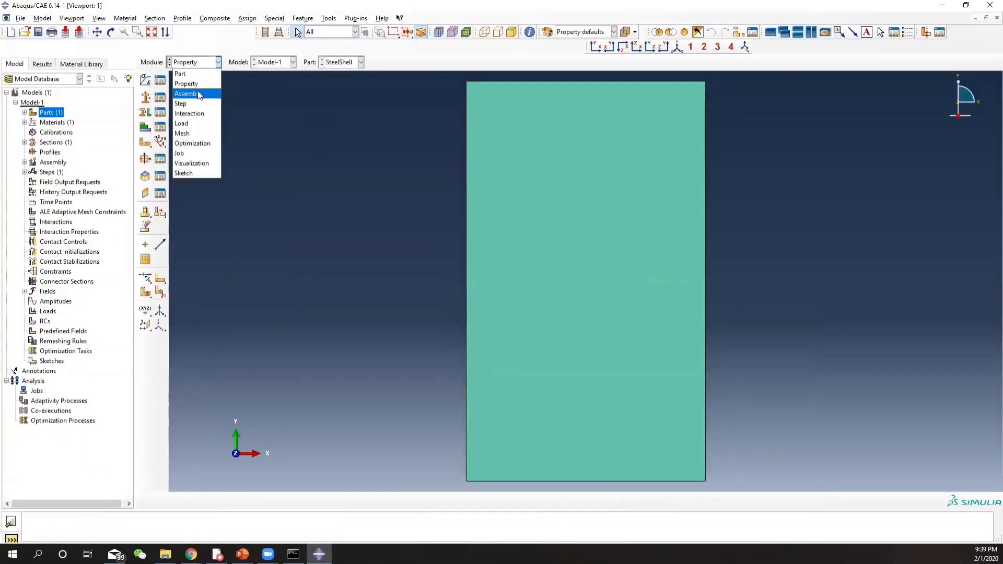
left_click(198, 94)
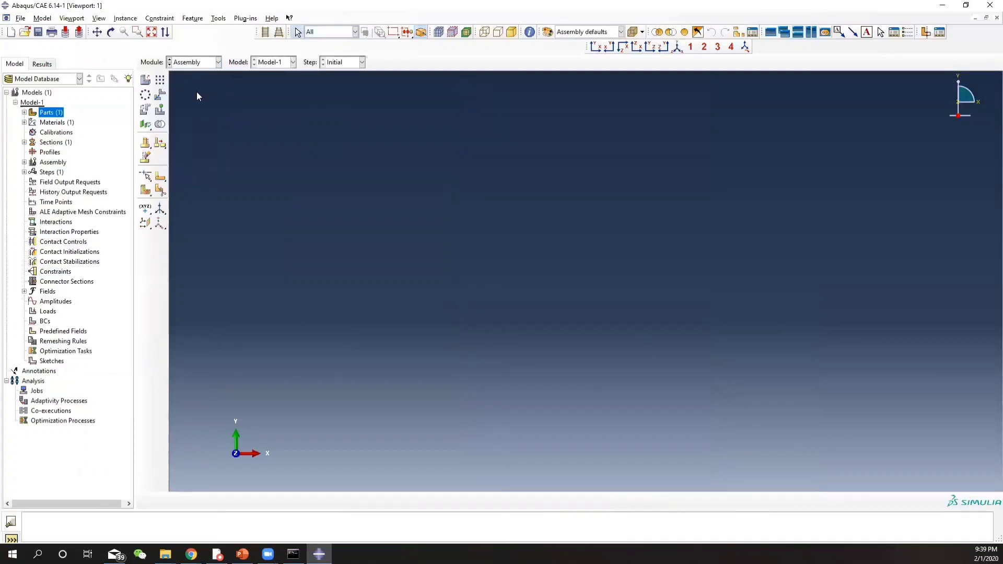
left_click(146, 79)
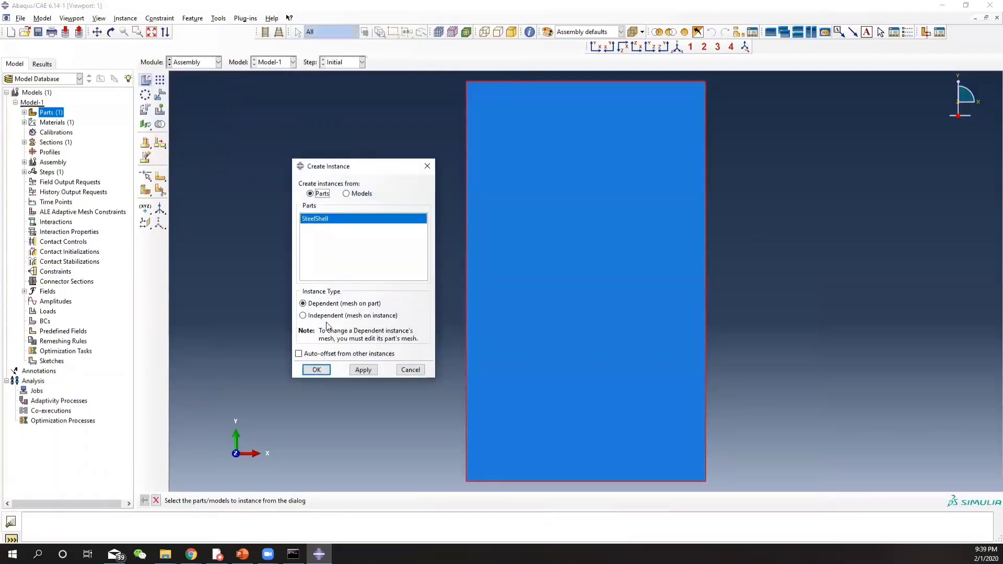
left_click(303, 316)
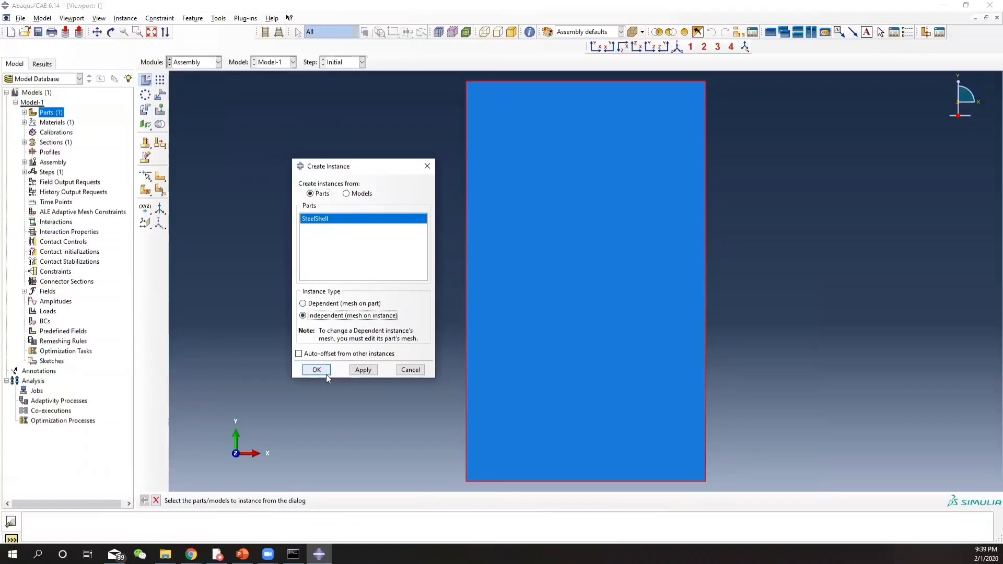
left_click(354, 370)
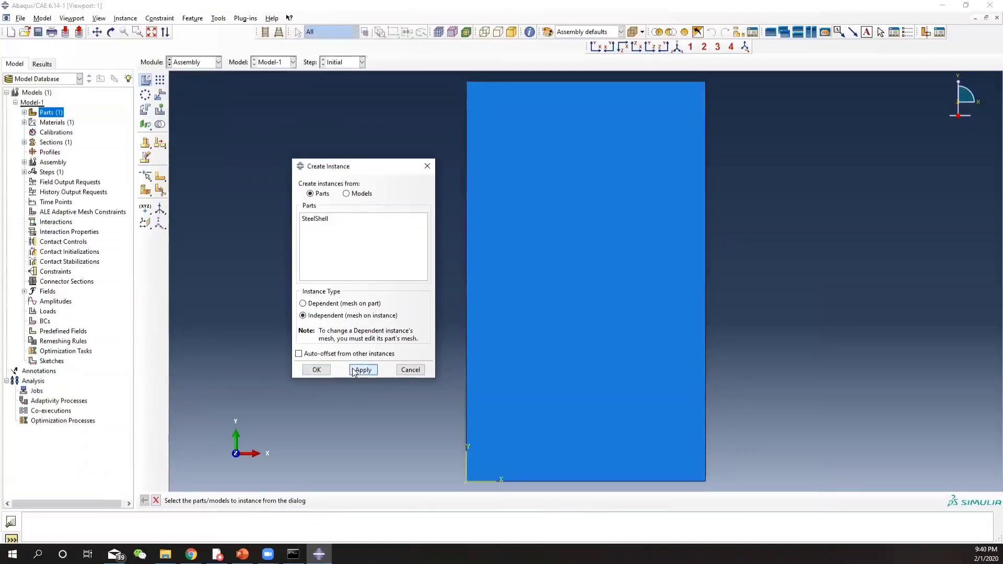
Close the instance creation and create a datum plane offset 0.2 from the XZ principal plane.
left_click(410, 370)
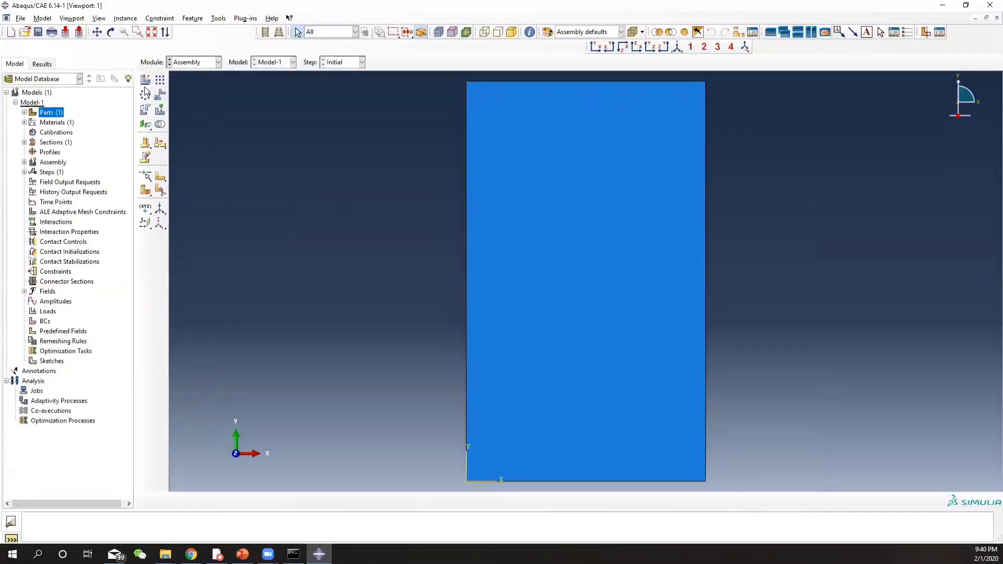
left_click(146, 223)
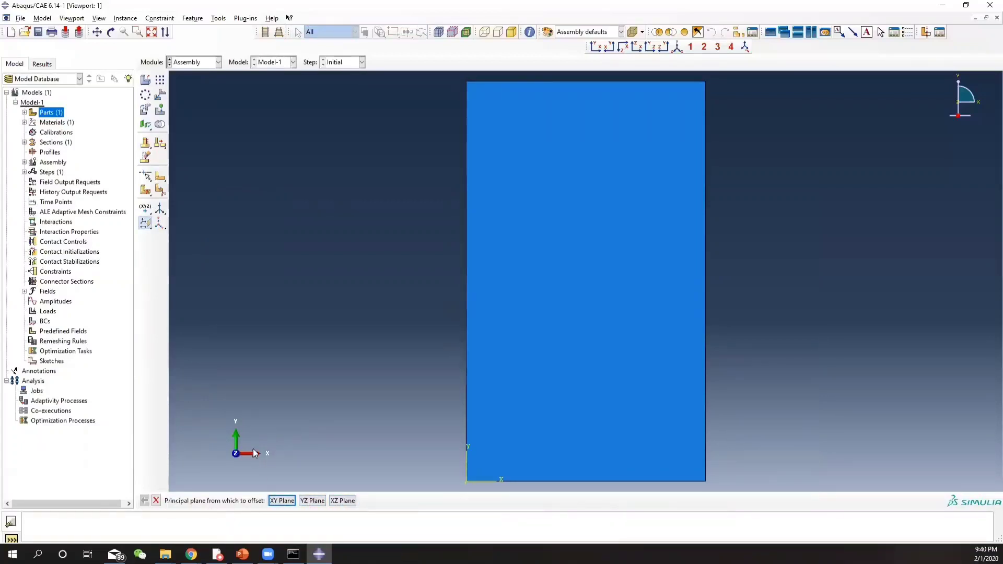
left_click(340, 501)
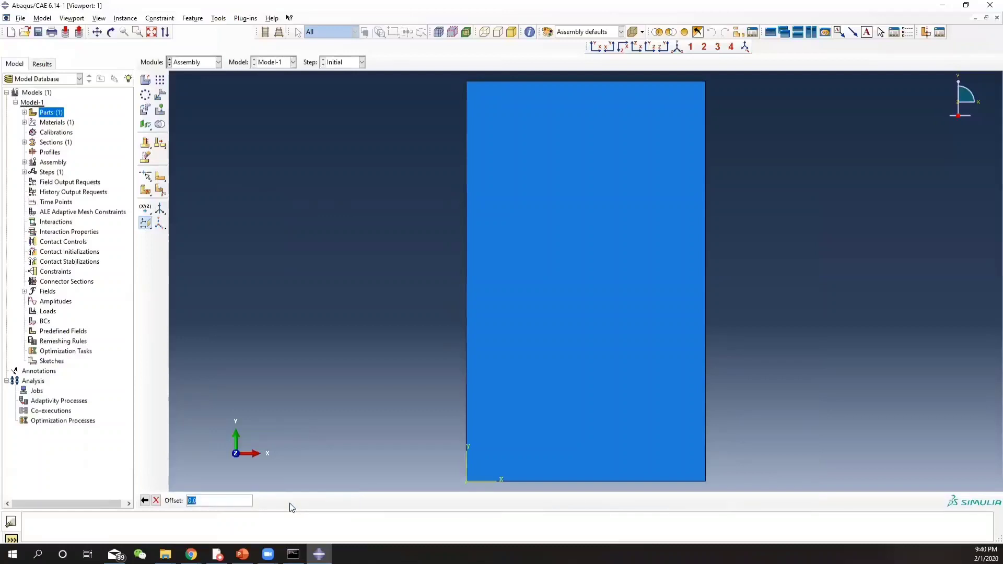
type("0.2")
left_click(148, 501)
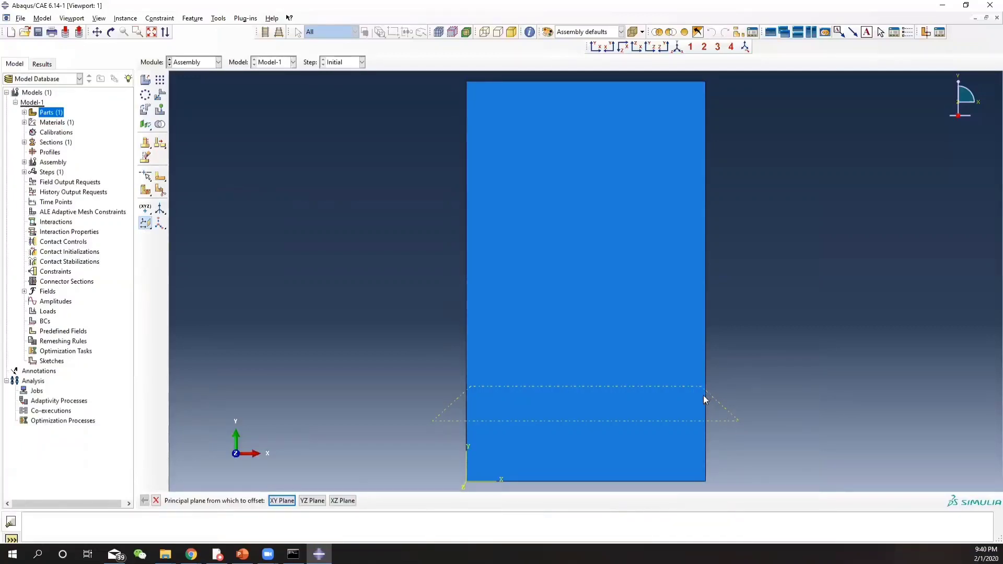
left_click(148, 192)
left_click(175, 192)
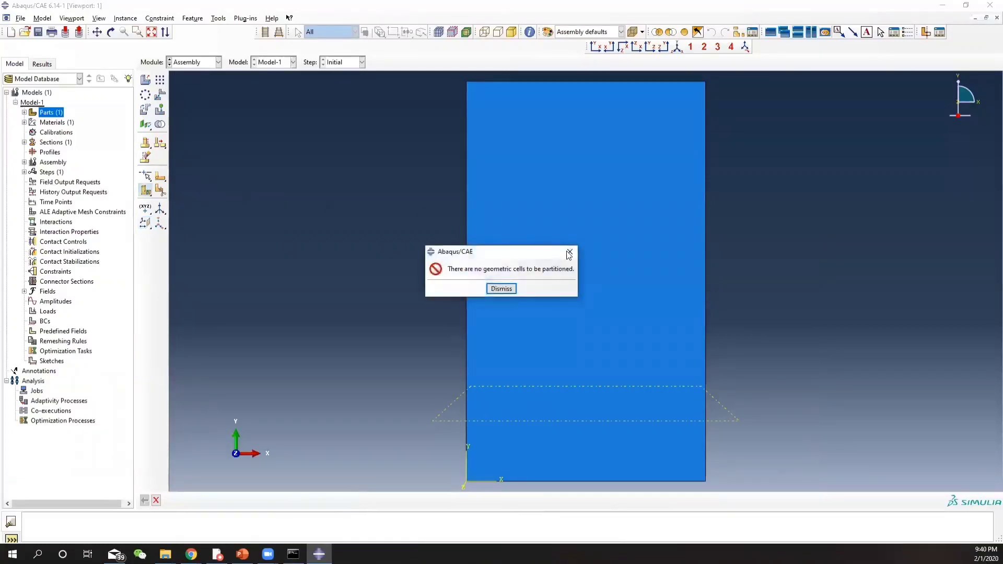
left_click(570, 253)
Partition the rectangular shell face with the horizontal datum plane near its lower end.
left_click(161, 176)
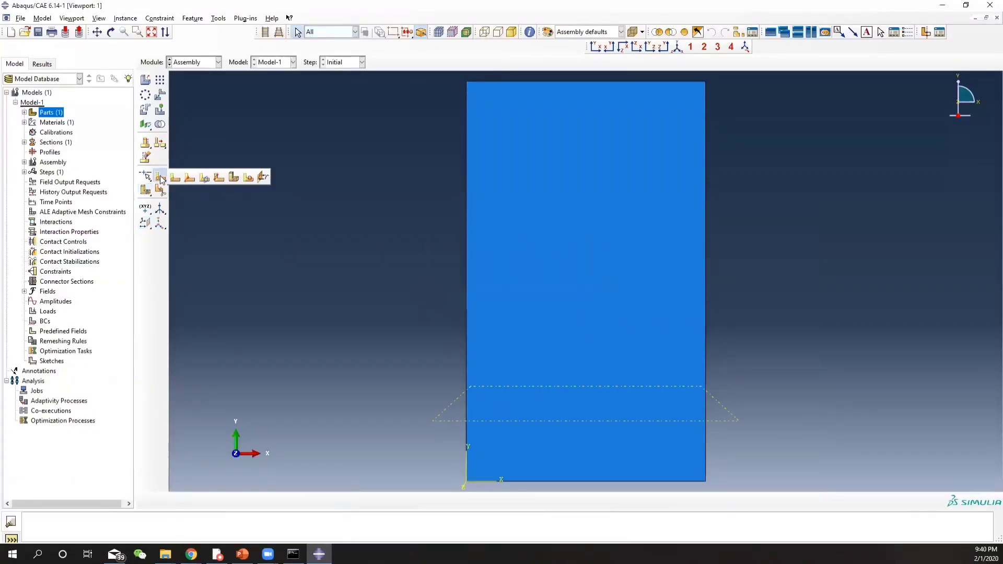
left_click(204, 179)
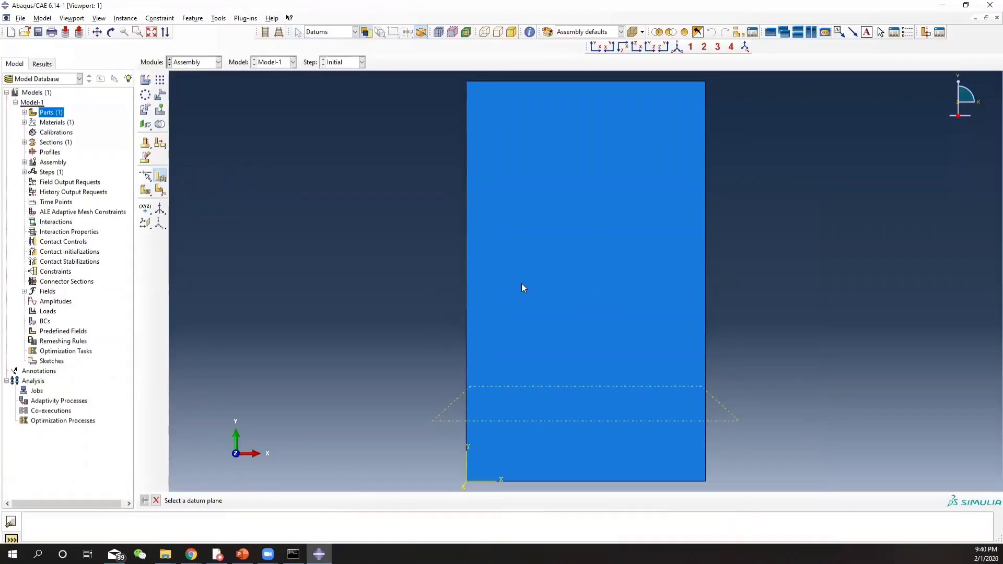
left_click(450, 421)
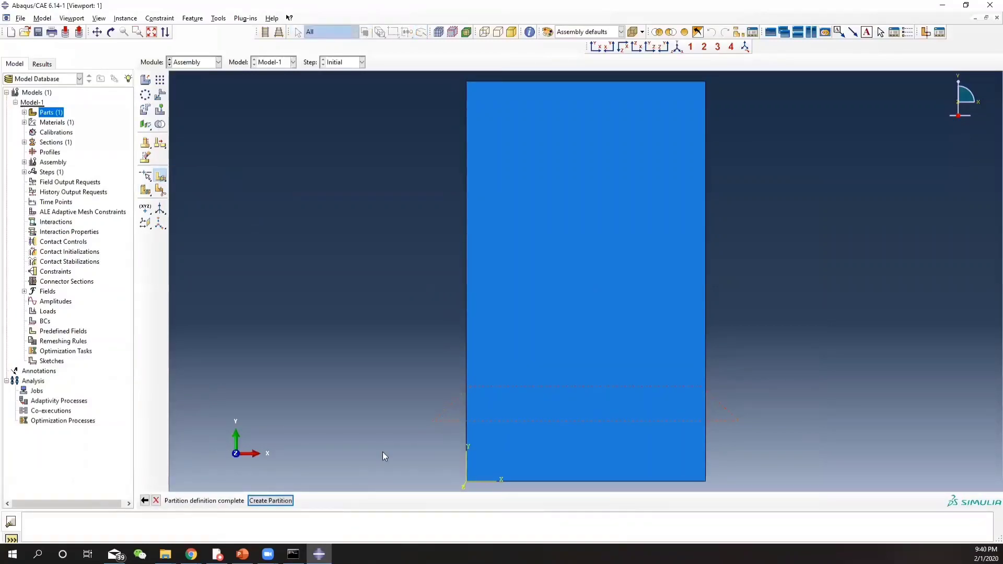
left_click(267, 501)
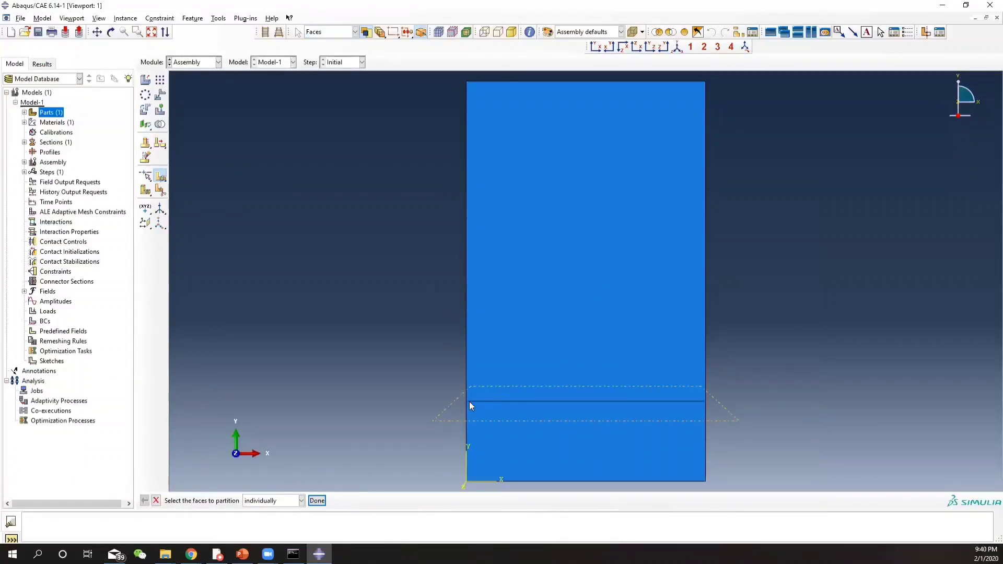
left_click(624, 443)
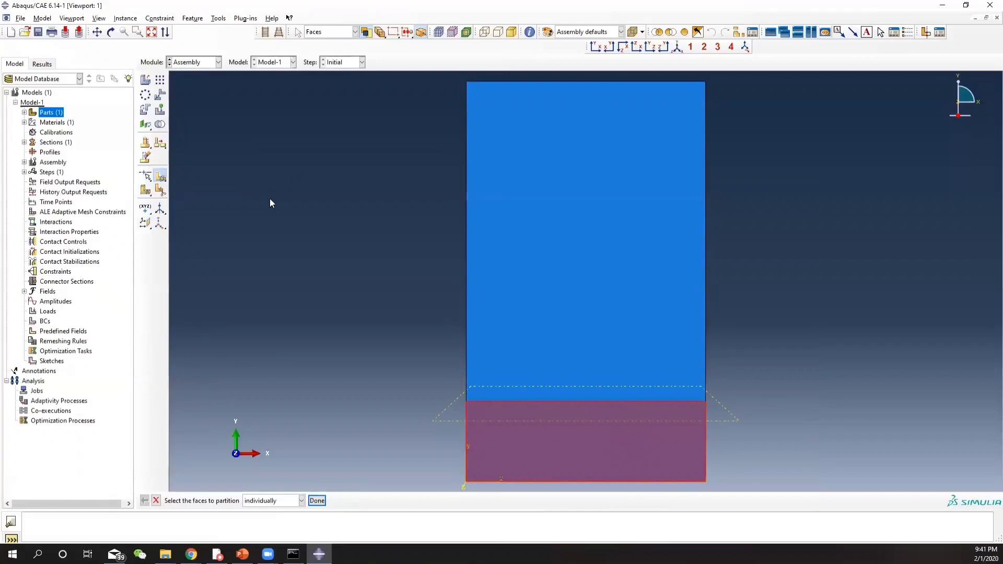
Create a datum point at coordinates 0.6, 0.2, 0 and check its location on the shell's vertical edge.
left_click(146, 207)
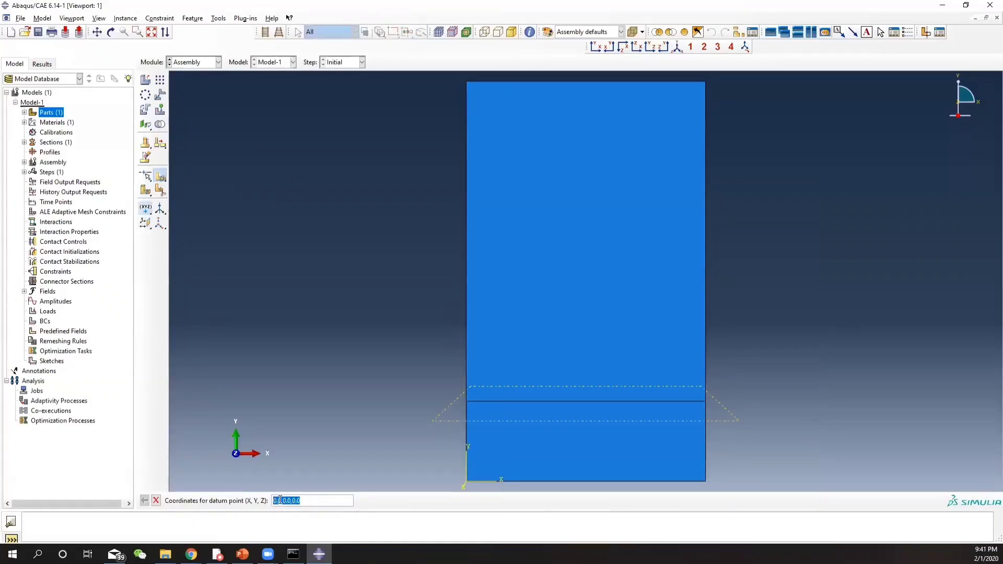
left_click(281, 500)
double_click(280, 500)
type("0.6")
type(".0")
key("BackSpace")
key("BackSpace")
type(".2")
key("Return")
scroll(708, 403, "up", 5)
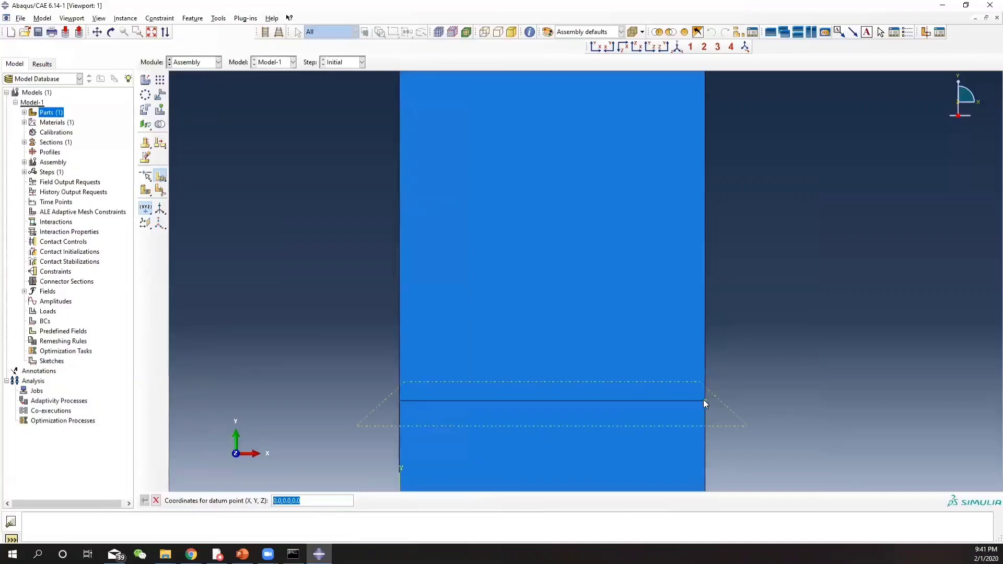
scroll(715, 405, "up", 1)
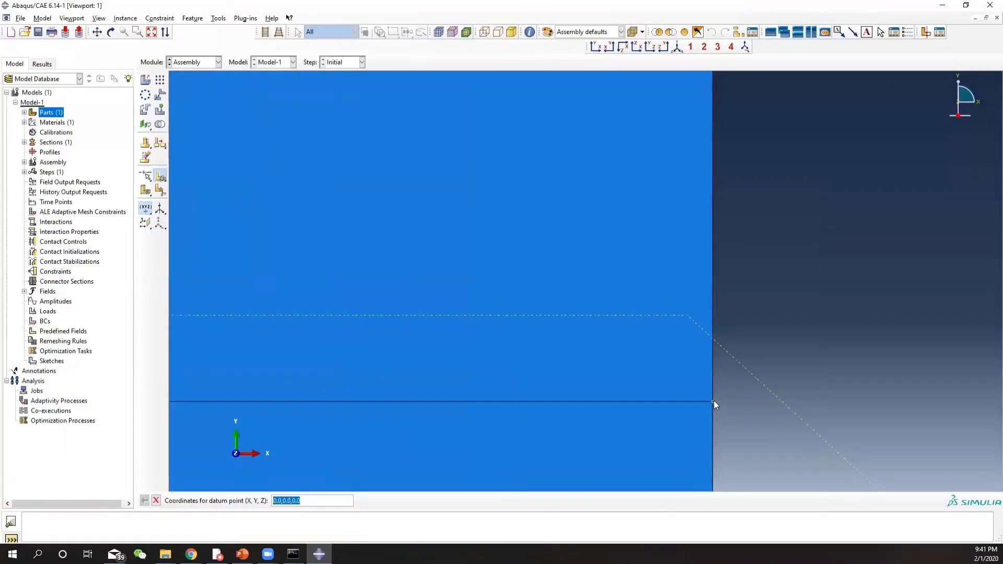
scroll(716, 397, "down", 4)
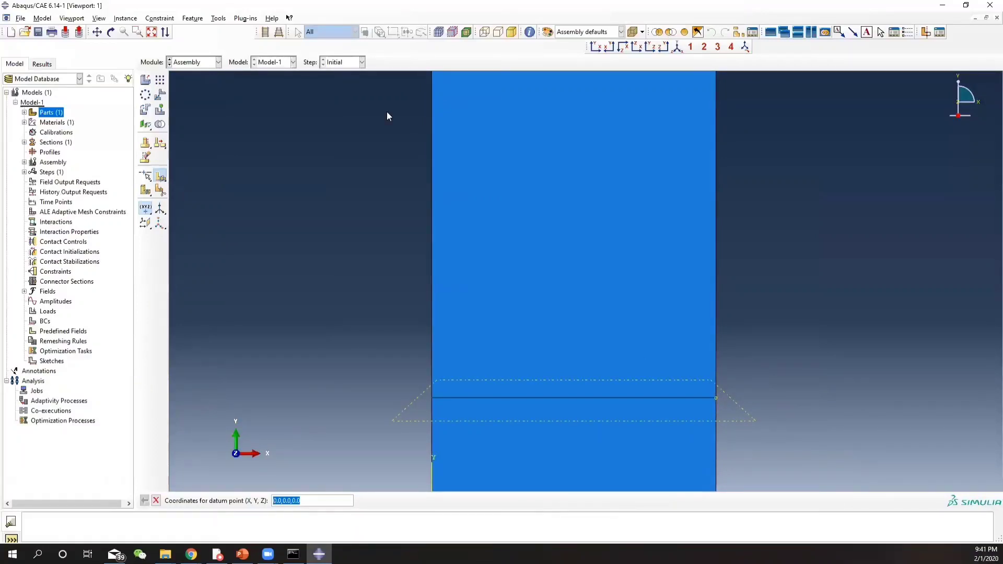
Create a general heat transfer step named SSAnalysis after the Initial step in the Step module.
left_click(199, 63)
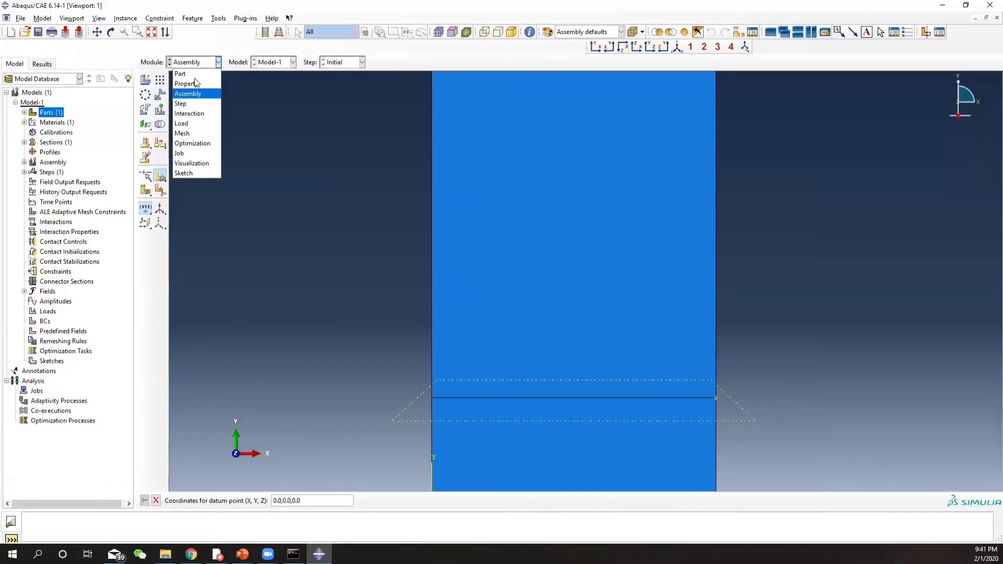
left_click(188, 99)
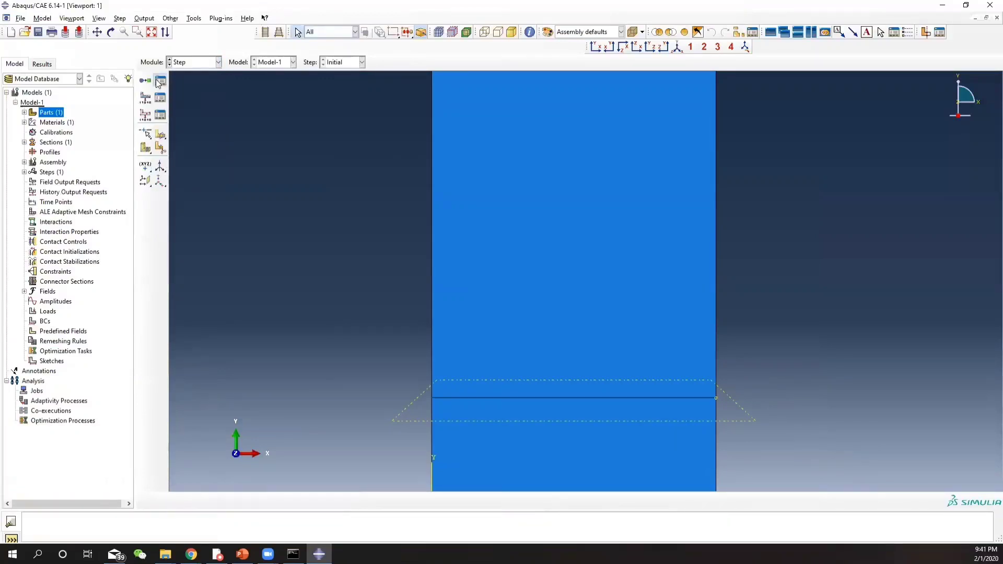
left_click(160, 82)
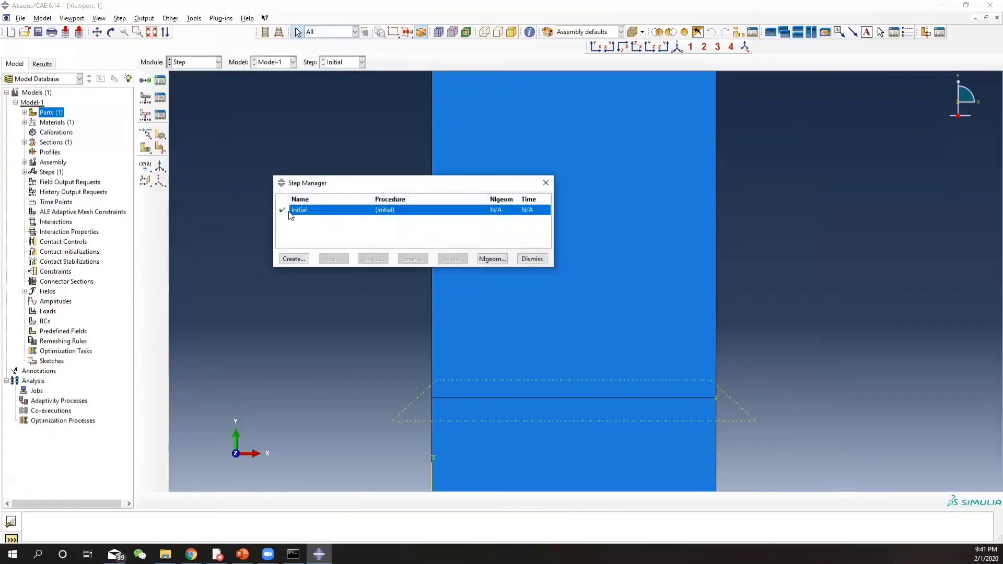
left_click(305, 264)
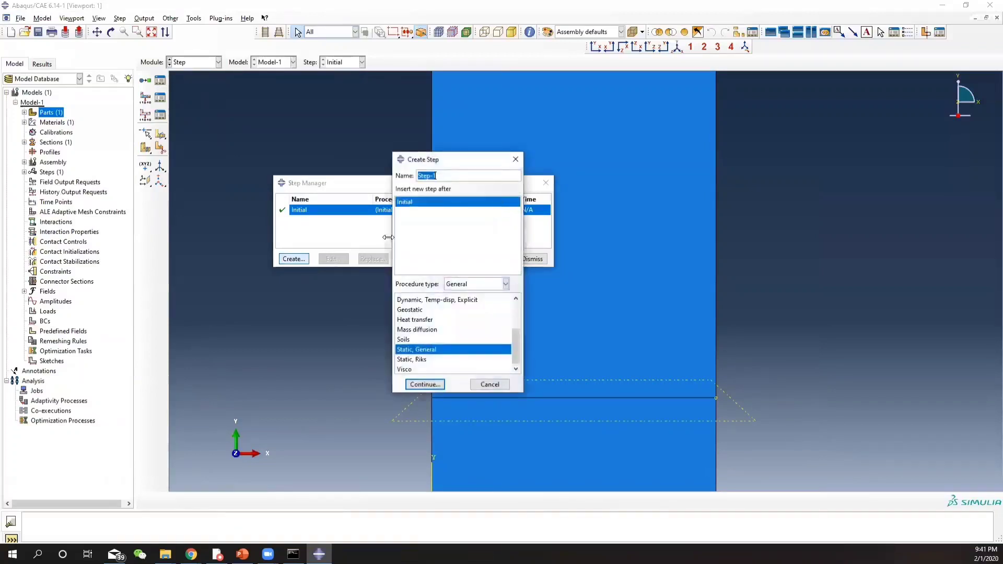
type("SSAnalysis")
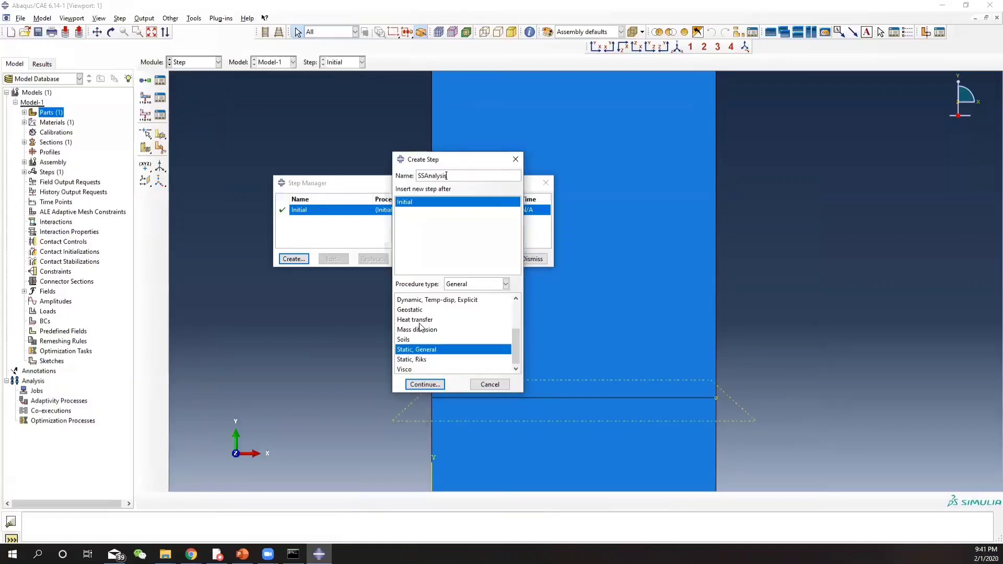
left_click(416, 319)
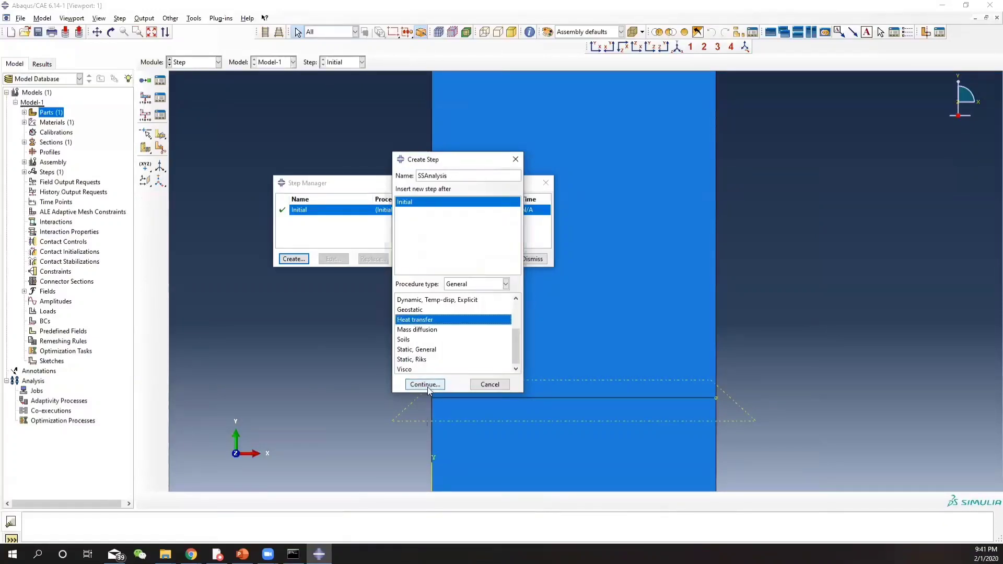
left_click(425, 385)
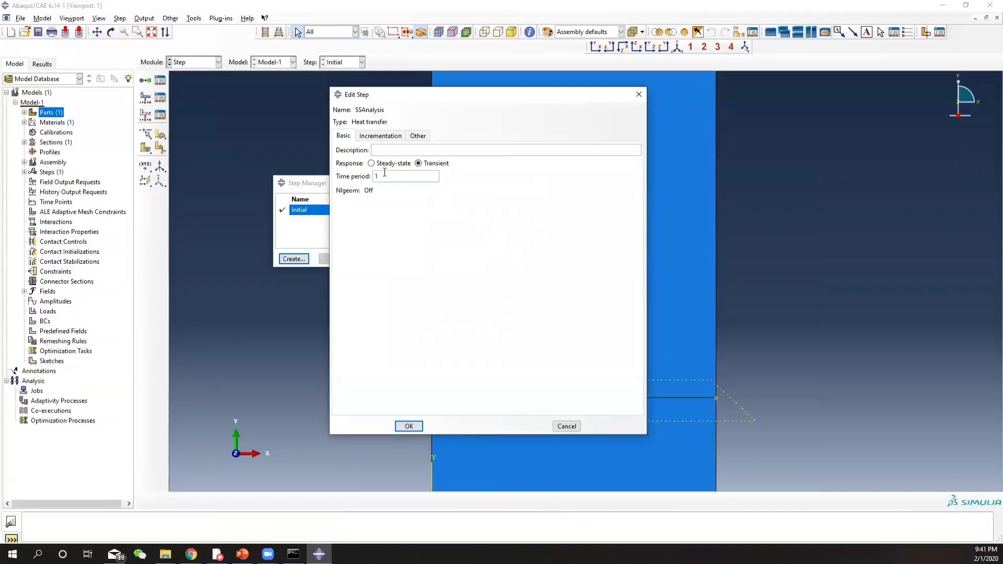
Set the SSAnalysis step to steady-state response with an initial increment size of 0.1 and save the step.
left_click(371, 163)
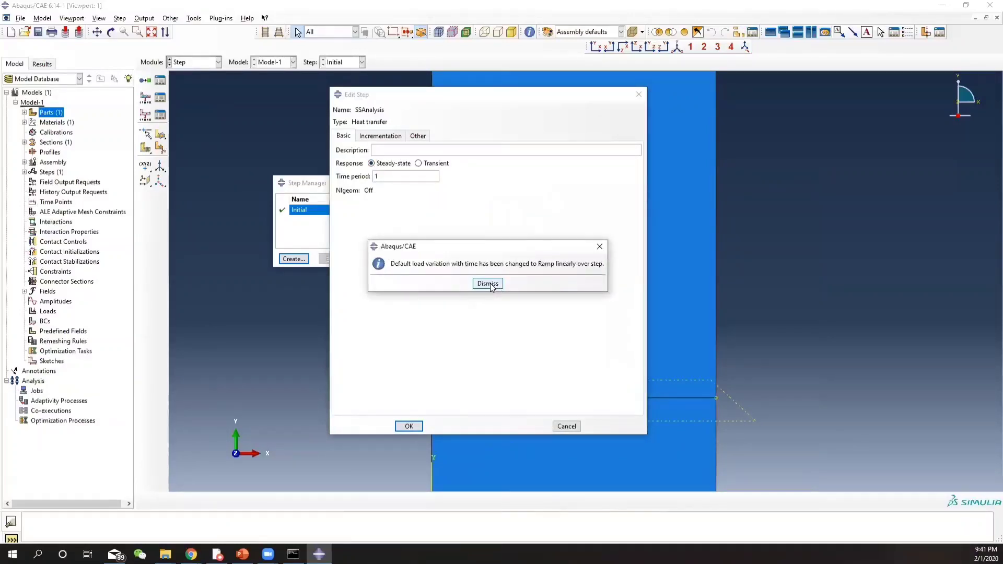
left_click(488, 283)
left_click(400, 176)
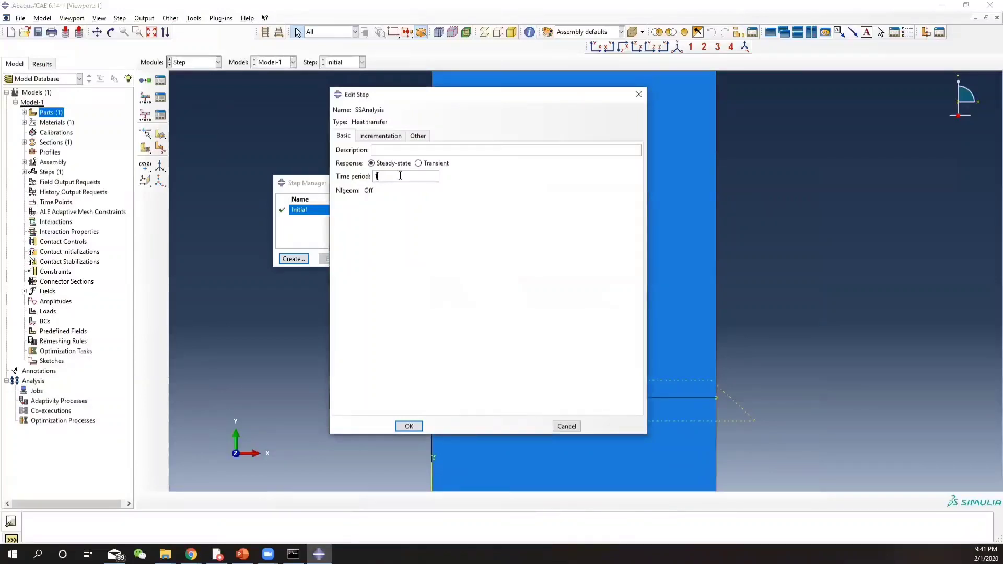
left_click_drag(395, 176, 352, 180)
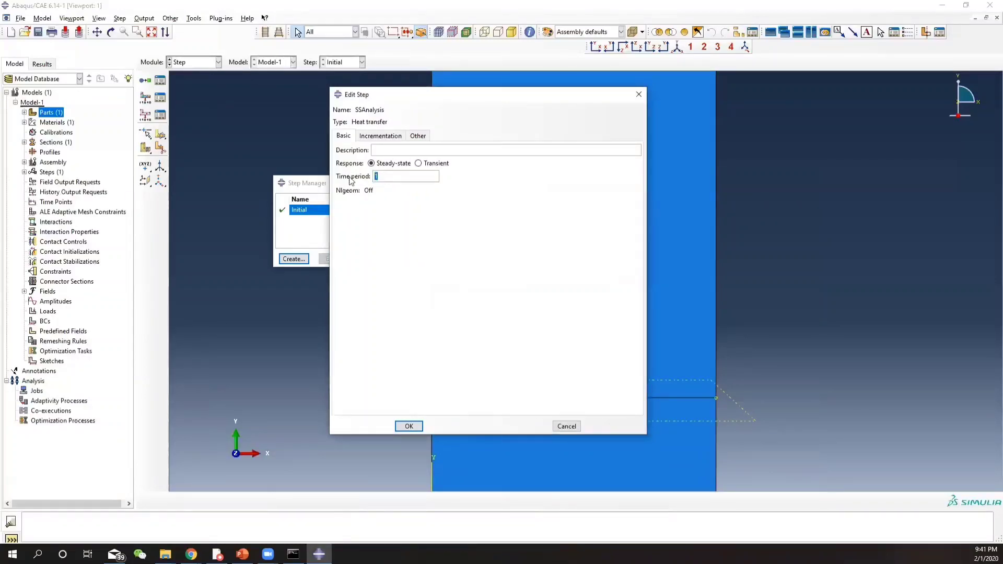
left_click(383, 138)
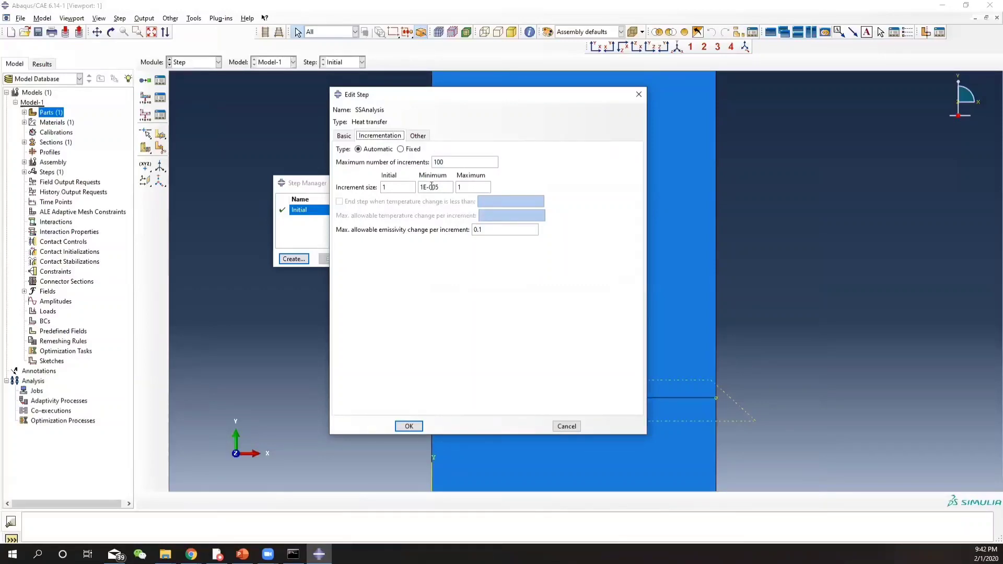
double_click(398, 187)
type("0.1")
left_click(412, 429)
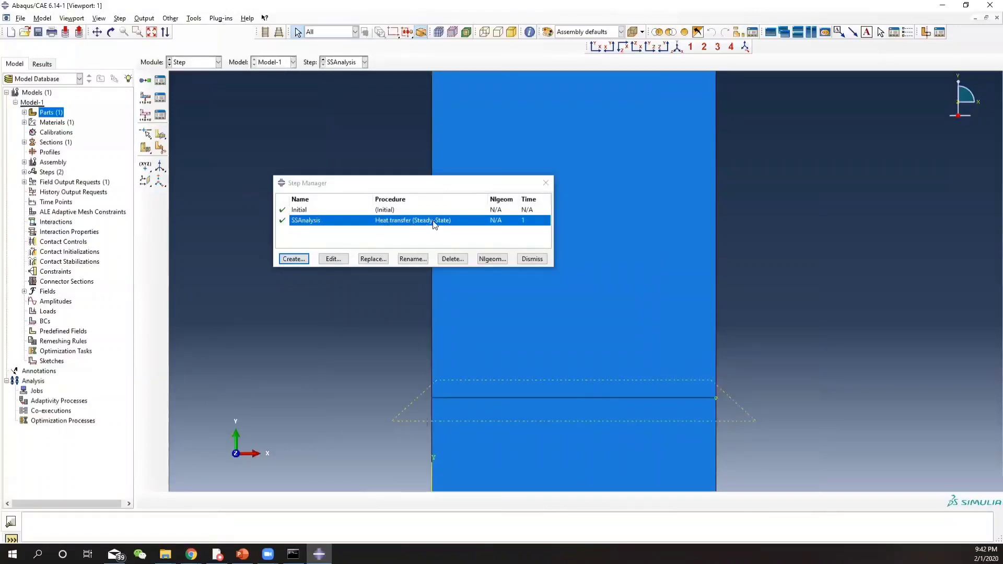
left_click(546, 183)
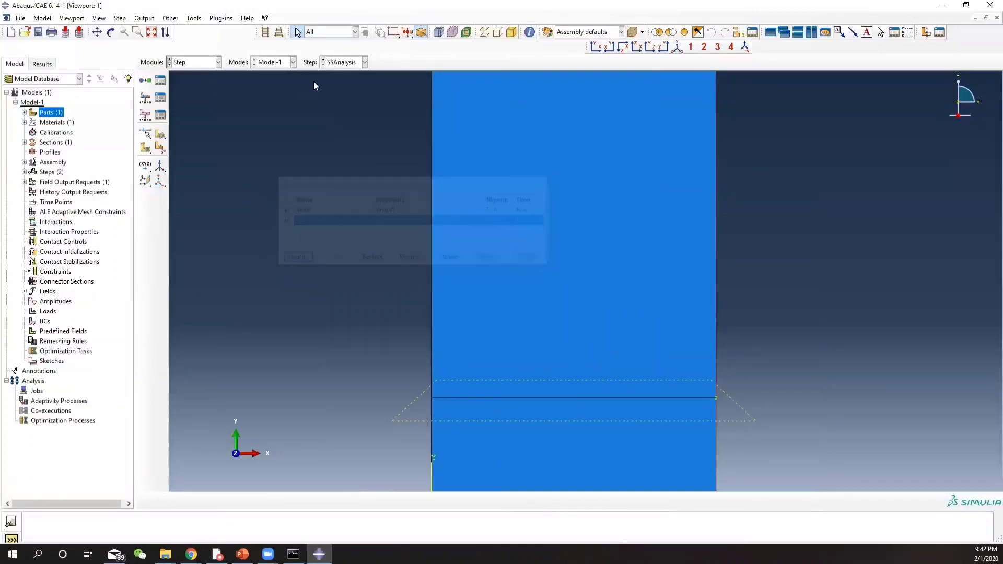
left_click(145, 114)
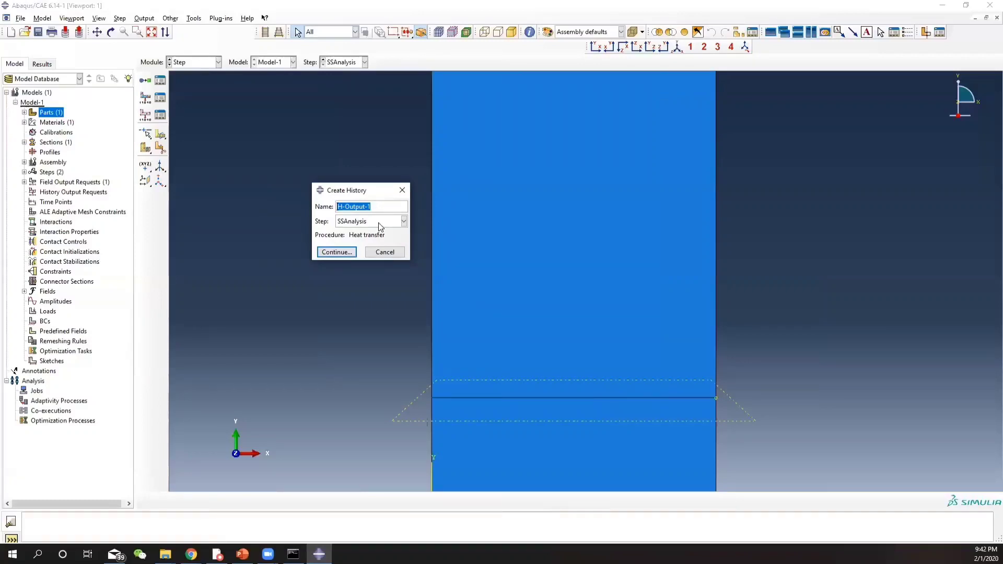
left_click(385, 252)
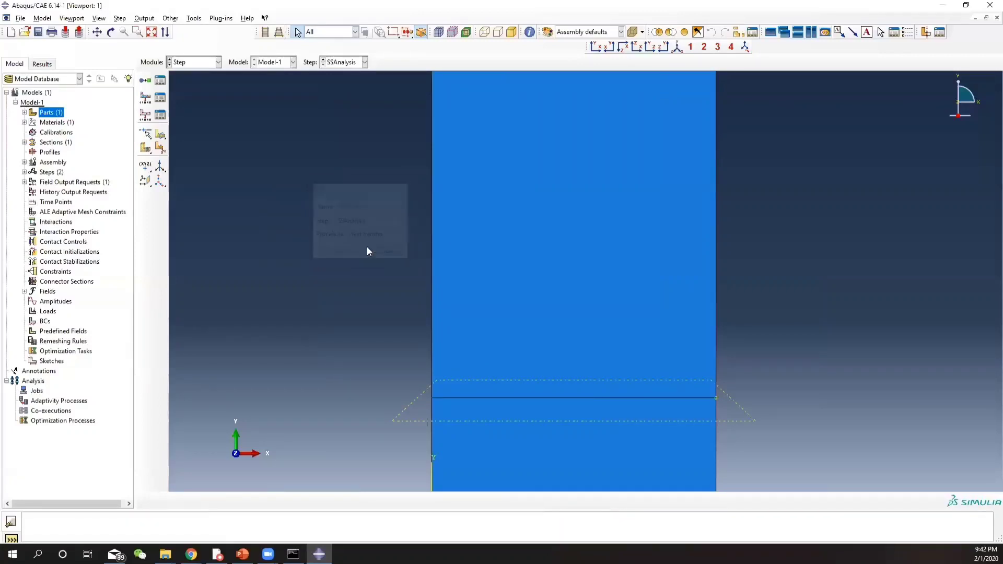
In the Interaction module, create a surface film condition named Convection in step SSAnalysis, consulting the Problem Statement slide in PowerPoint.
left_click(186, 62)
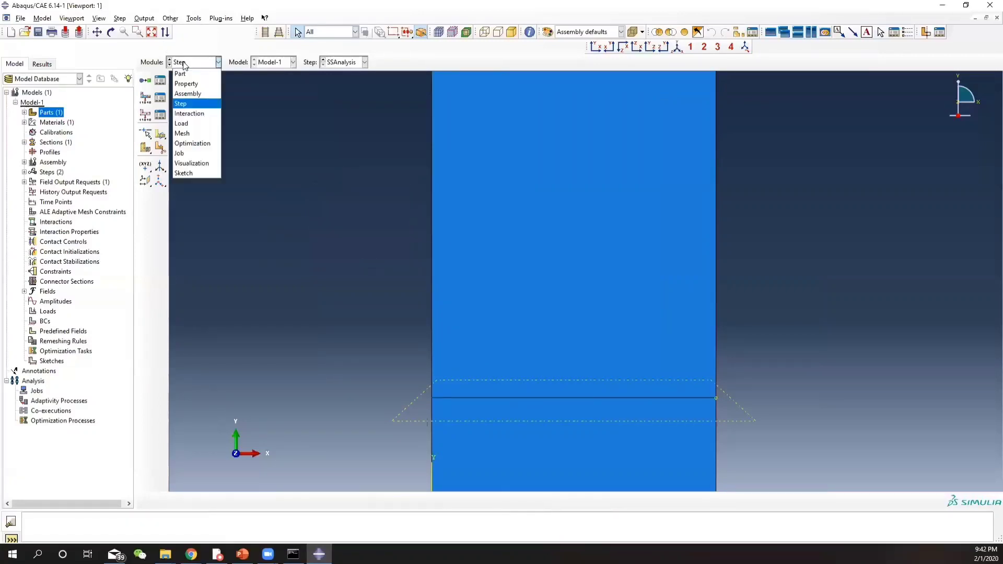
left_click(203, 115)
middle_click_drag(646, 185, 601, 206, "ctrl+alt")
left_click(145, 81)
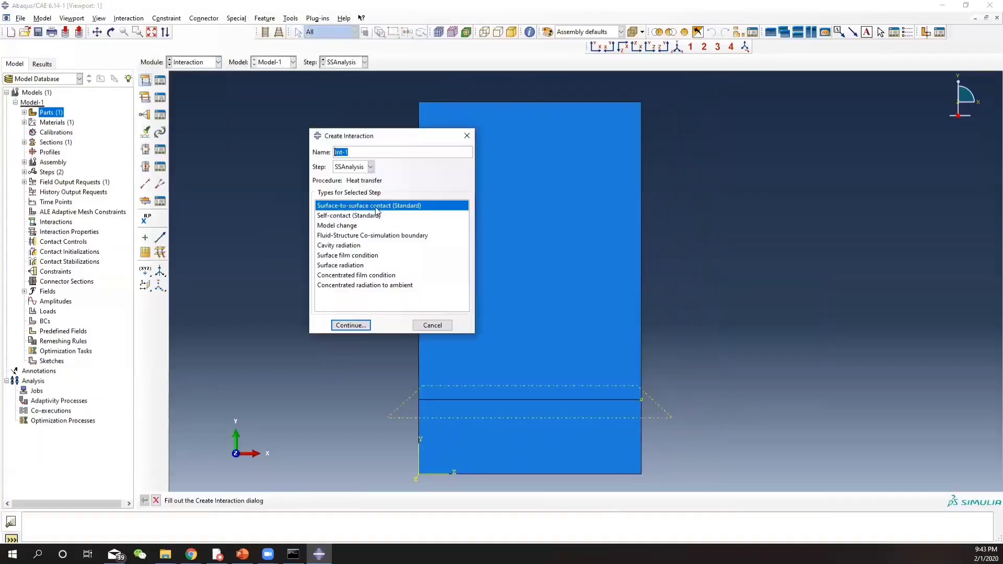
left_click_drag(382, 139, 257, 138)
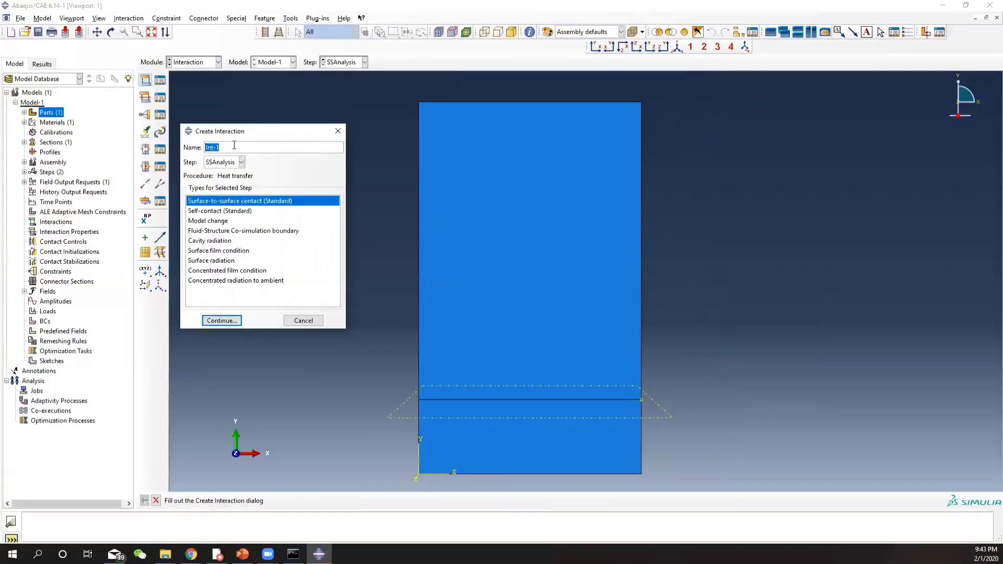
left_click(242, 553)
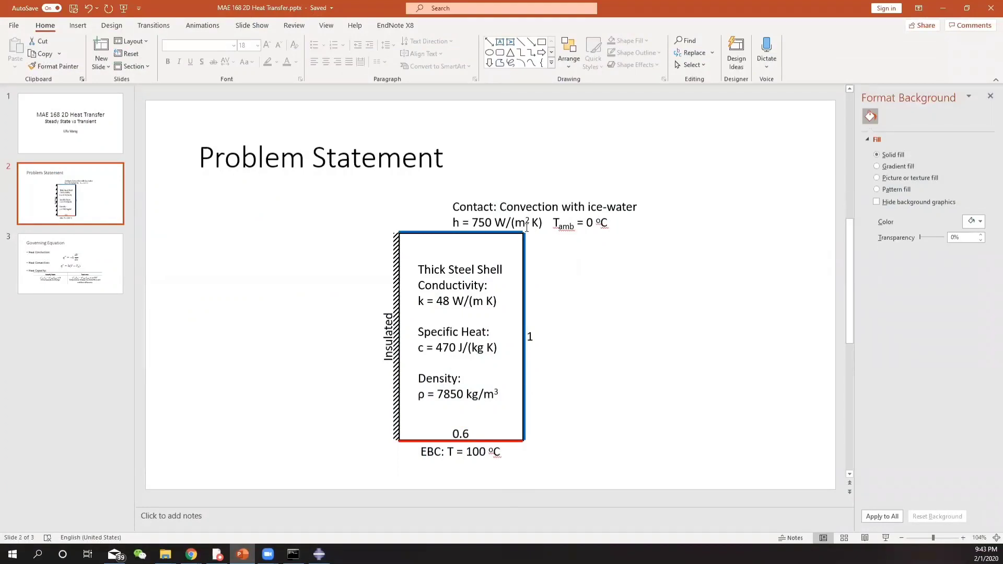
left_click(942, 7)
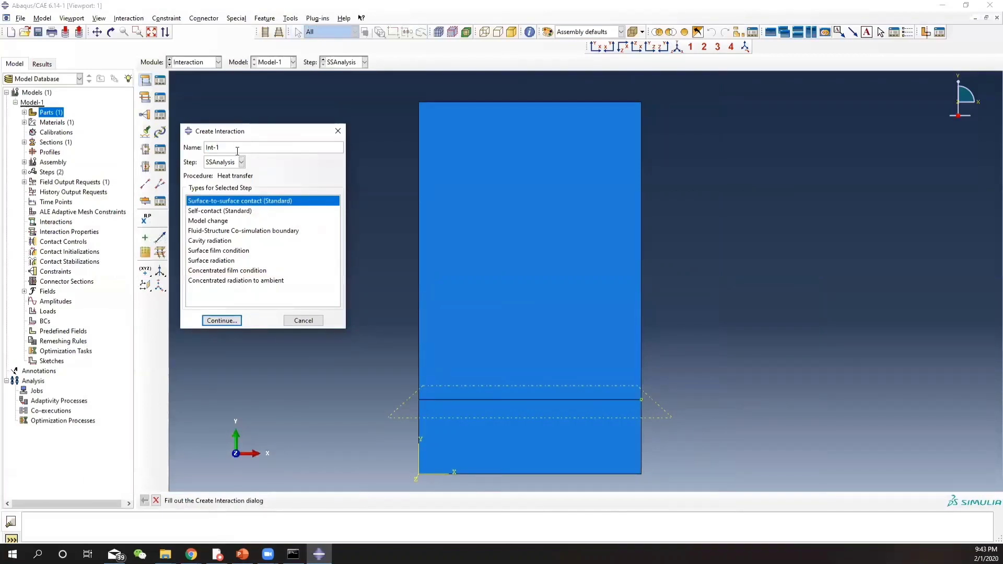
type("Conve")
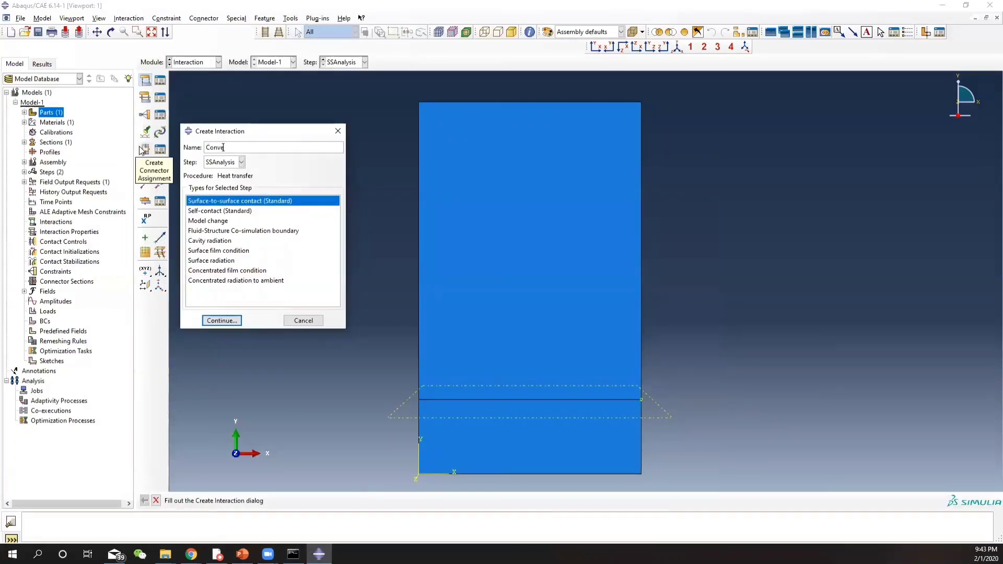
type("ction")
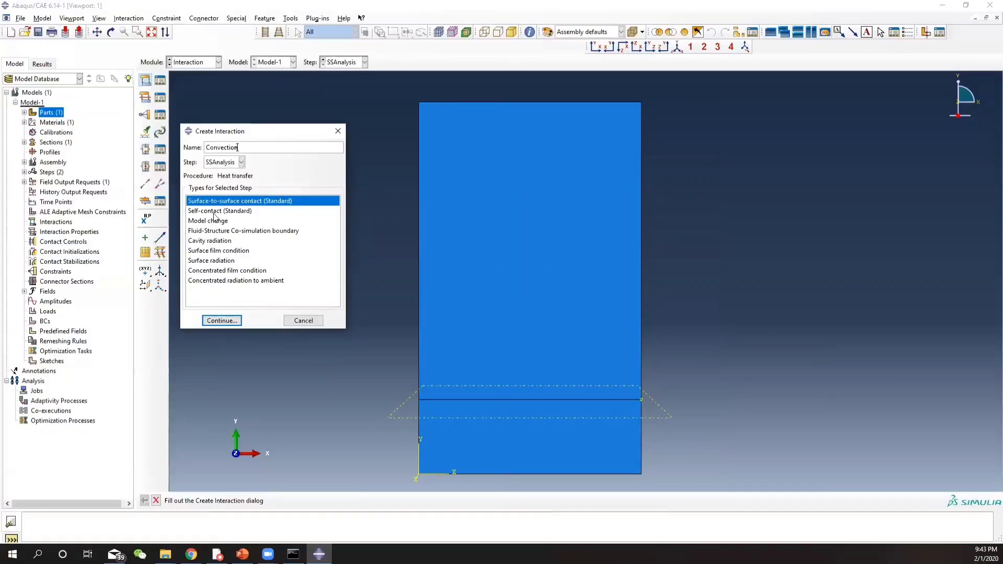
left_click(228, 252)
left_click(222, 320)
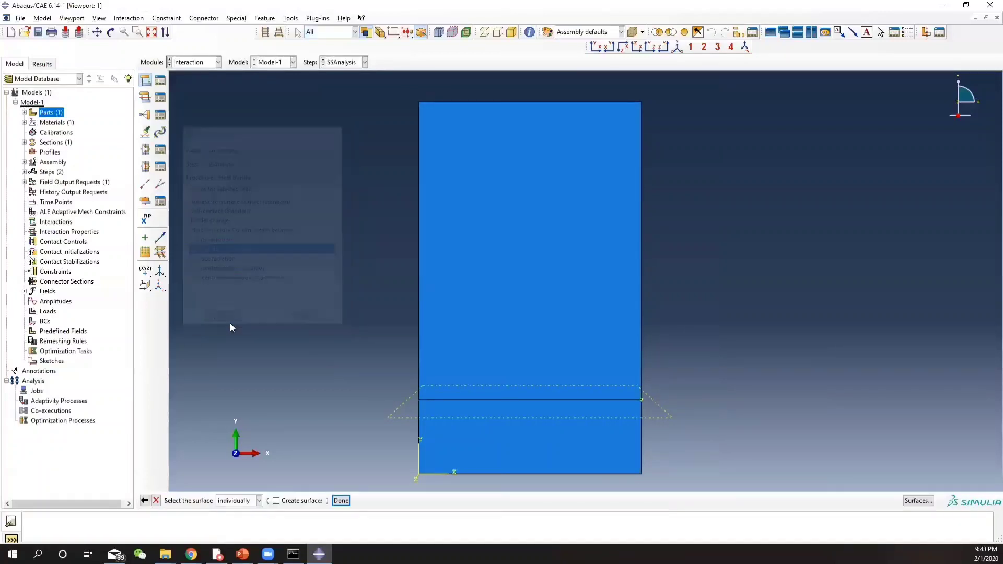
Apply the Convection interaction to the shell's top edge and both right-hand edge segments with a film coefficient of 750.
left_click(539, 103)
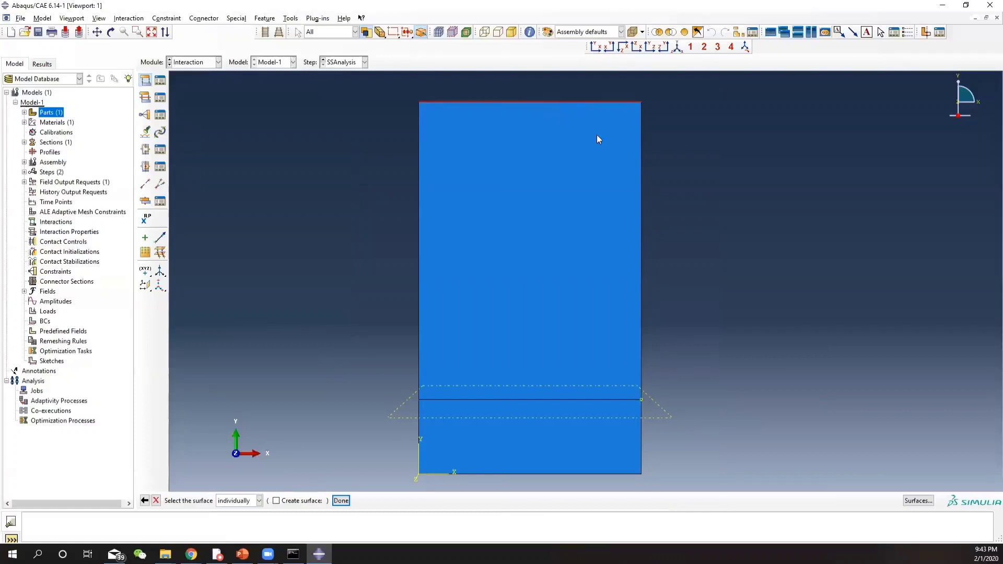
left_click(642, 167, "shift")
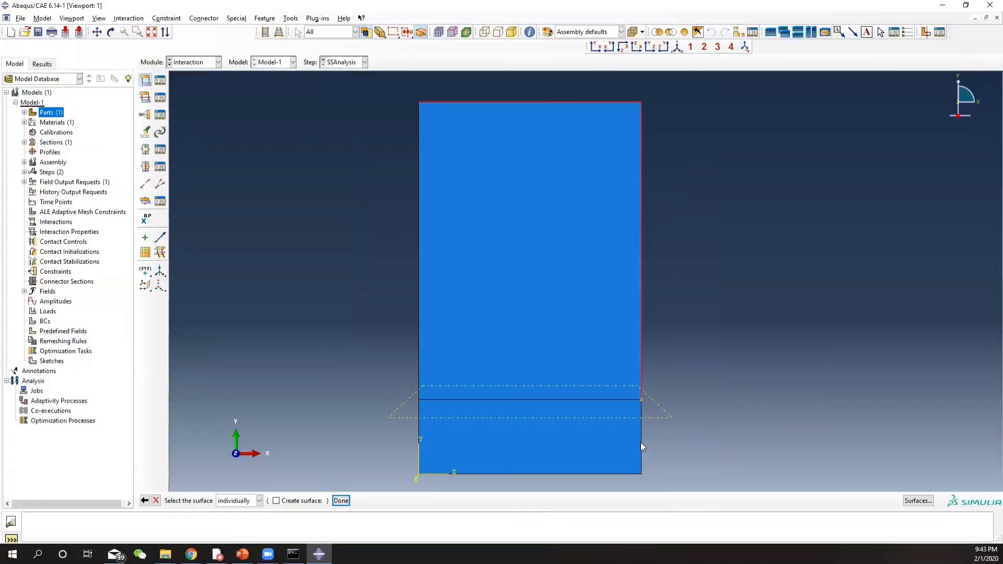
left_click(342, 500)
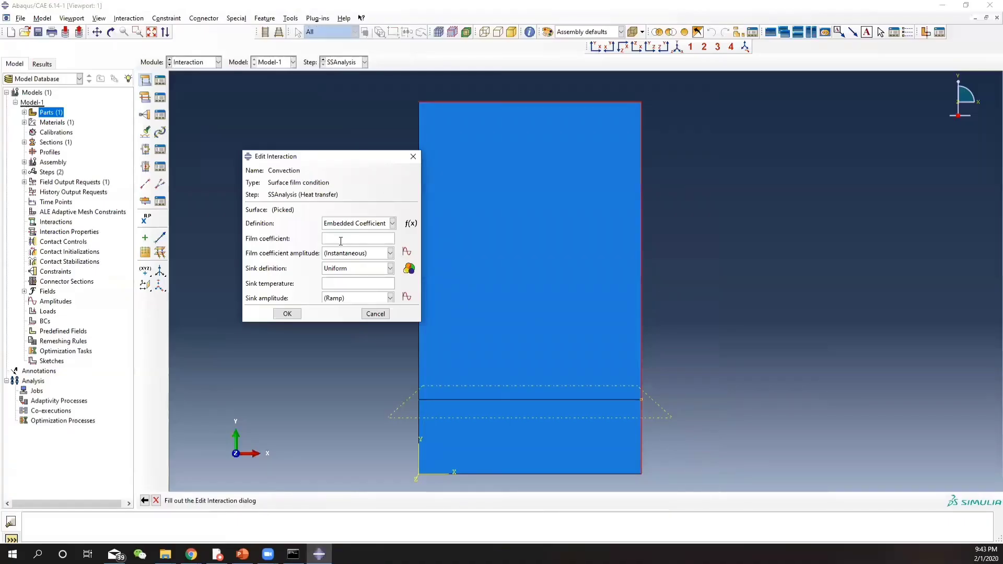
type("750")
left_click(287, 313)
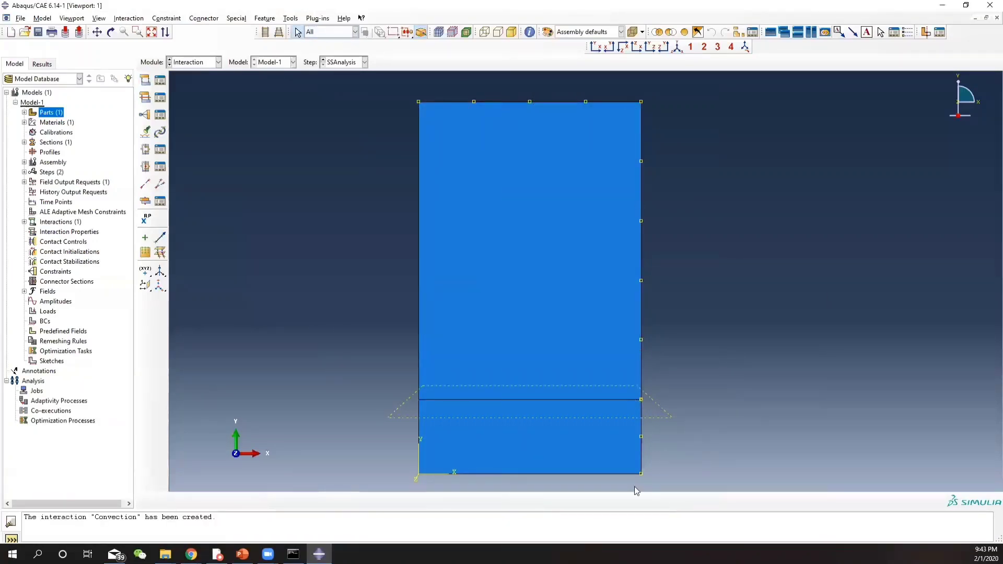
Switch to the Load module and review the boundary conditions on the Problem Statement slide in PowerPoint before returning to Abaqus.
left_click(191, 63)
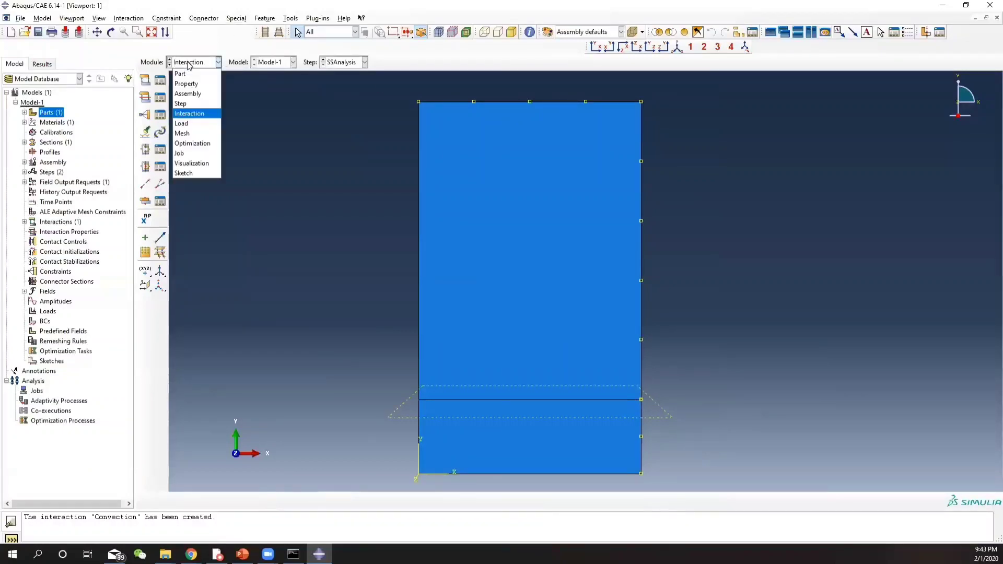
left_click(191, 124)
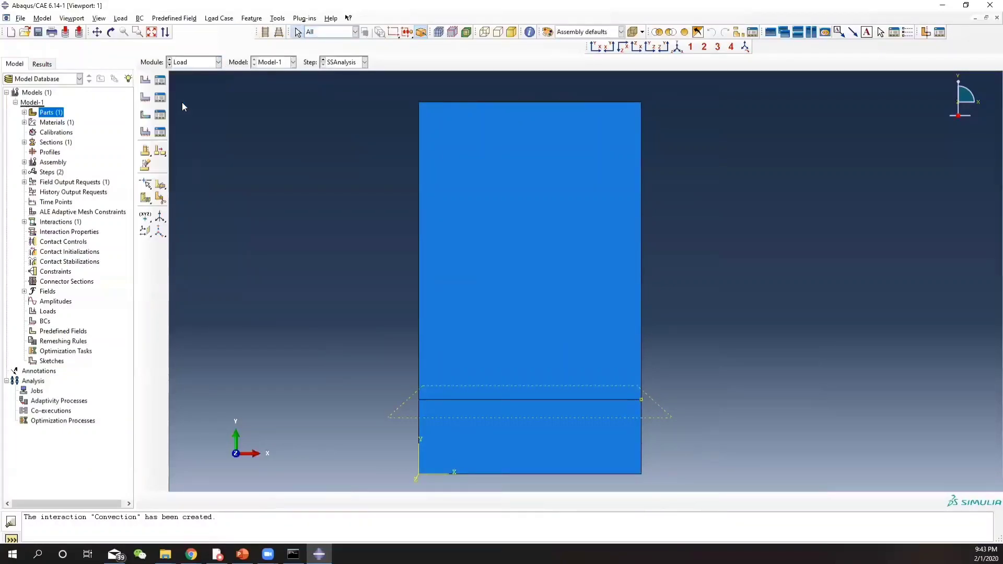
left_click(196, 63)
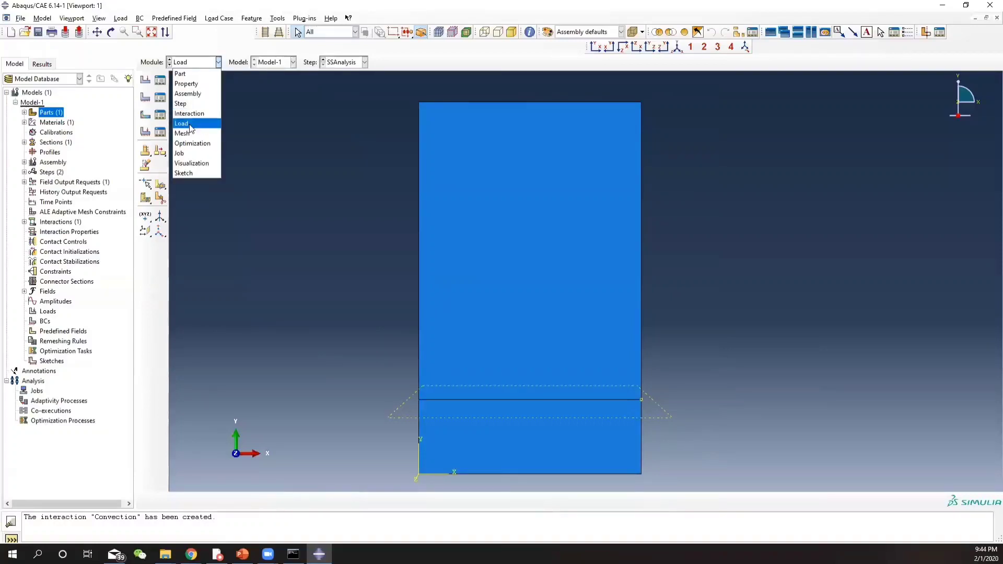
left_click(291, 115)
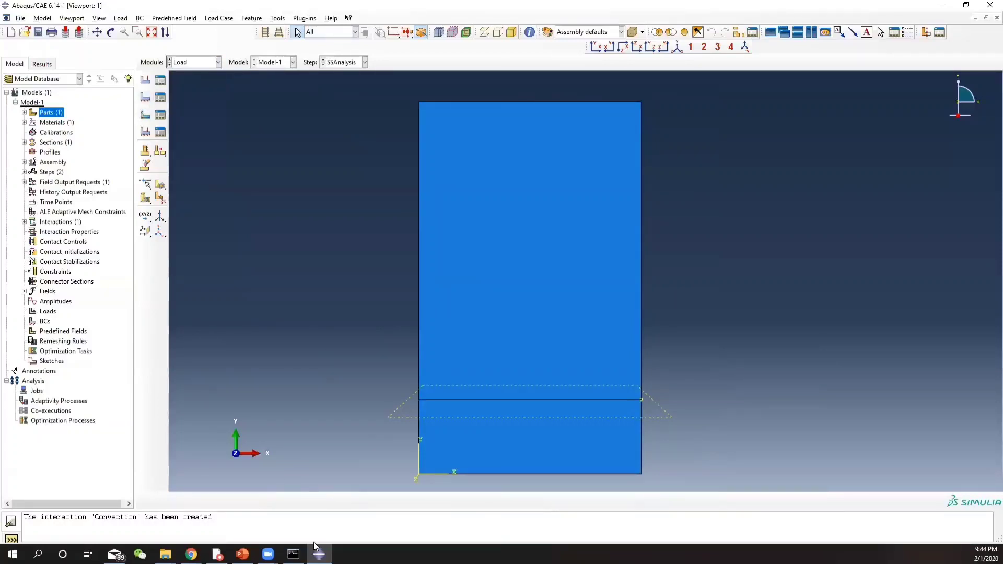
key("alt+Tab")
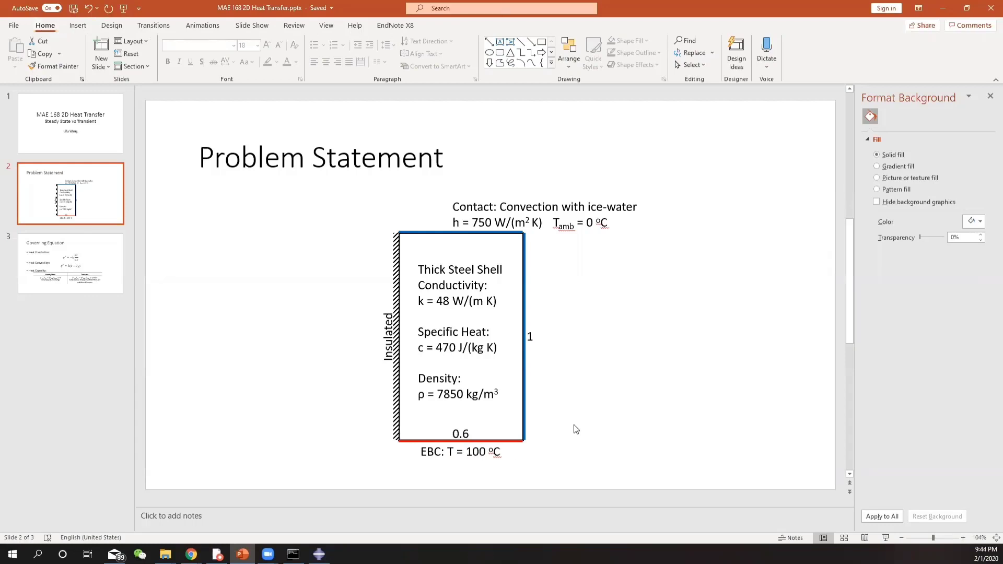
key("alt+Tab")
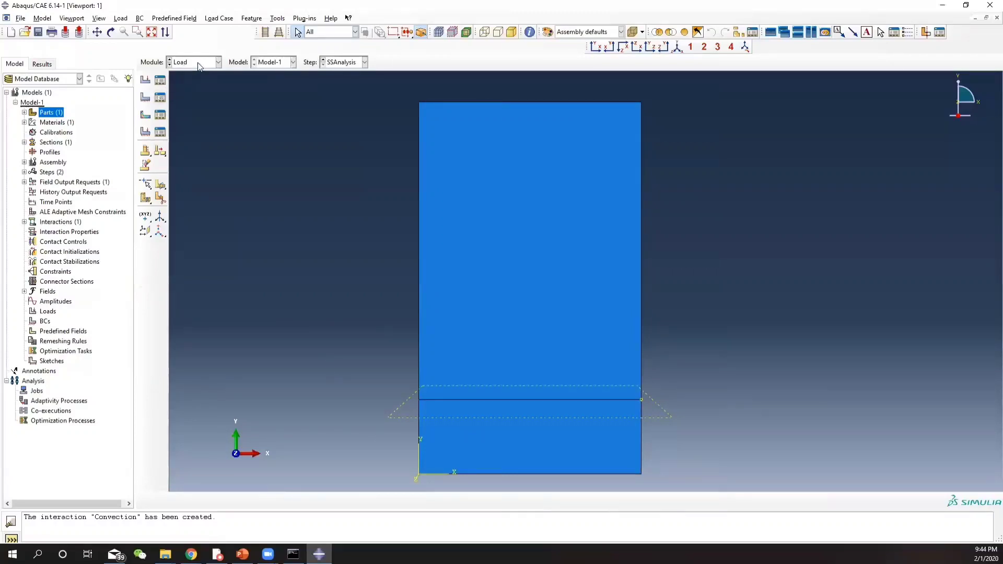
Create a temperature boundary condition named BaseT in step SSAnalysis.
left_click(160, 98)
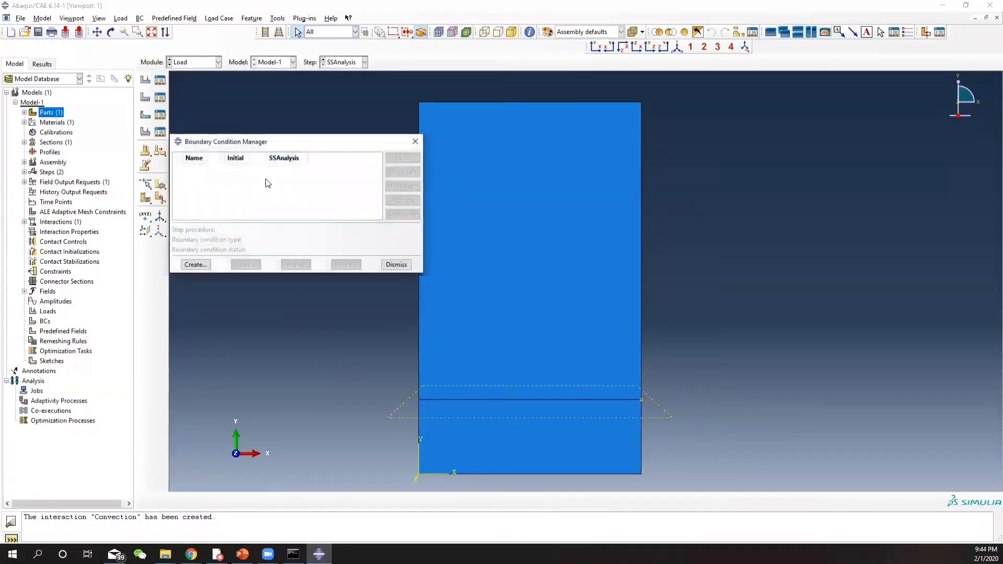
left_click(195, 264)
left_click(209, 164)
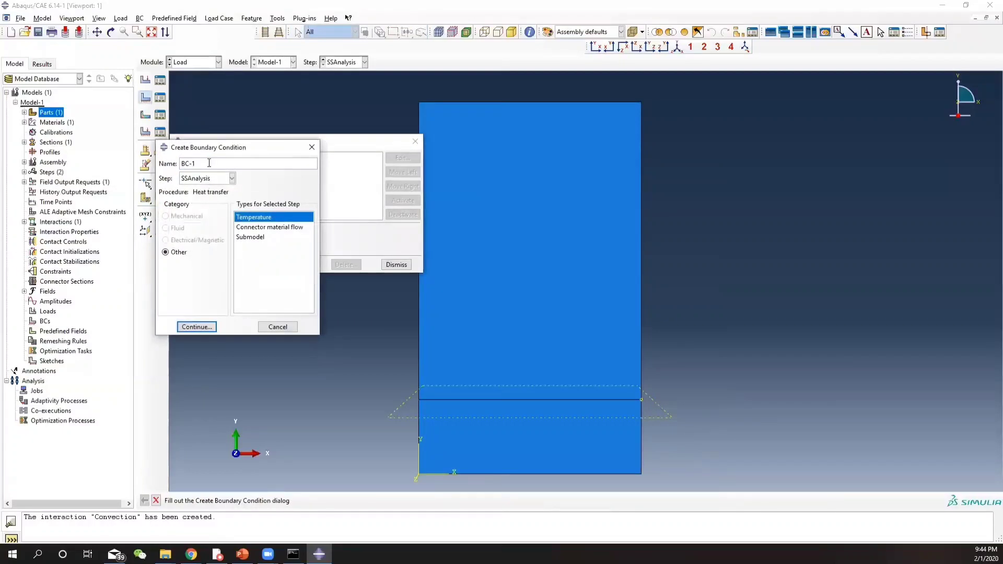
triple_click(209, 163)
type("BaseTemperat")
key("BackSpace")
key("BackSpace")
key("BackSpace")
key("BackSpace")
key("BackSpace")
key("BackSpace")
key("BackSpace")
key("BackSpace")
key("BackSpace")
left_click(197, 326)
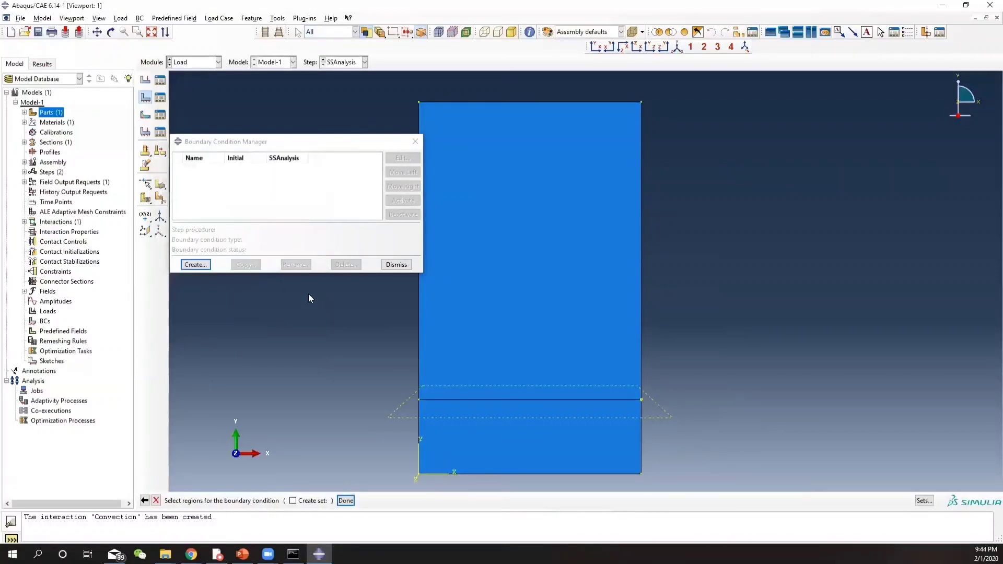
Assign BaseT to the shell's bottom edge with a uniform magnitude of 100 and close the Boundary Condition Manager.
left_click(505, 474)
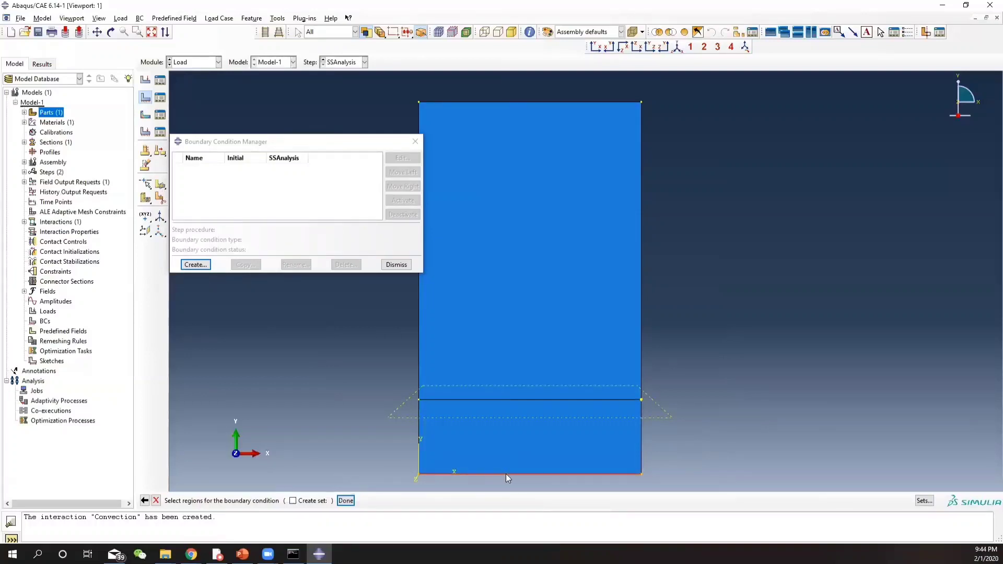
left_click(338, 499)
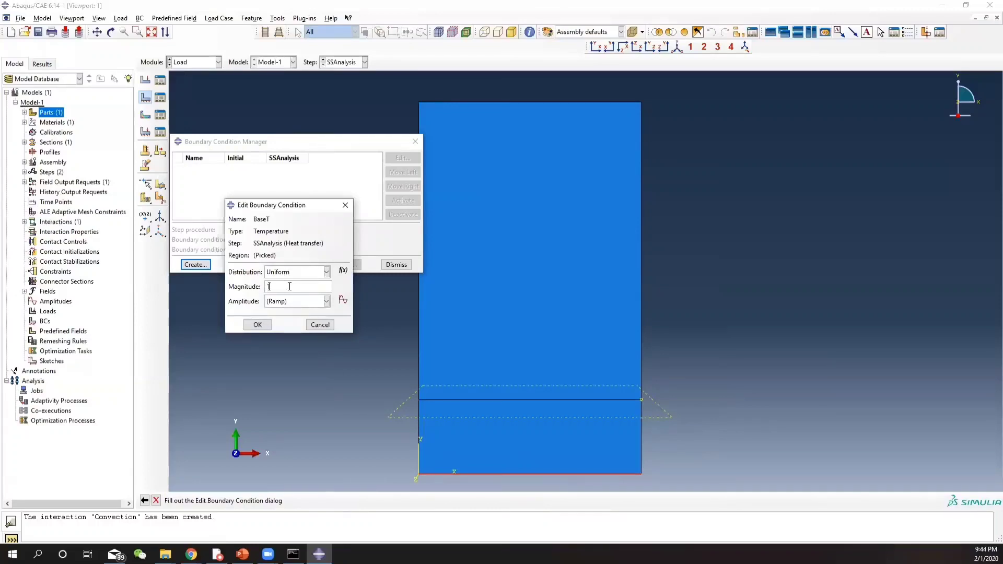
left_click(258, 324)
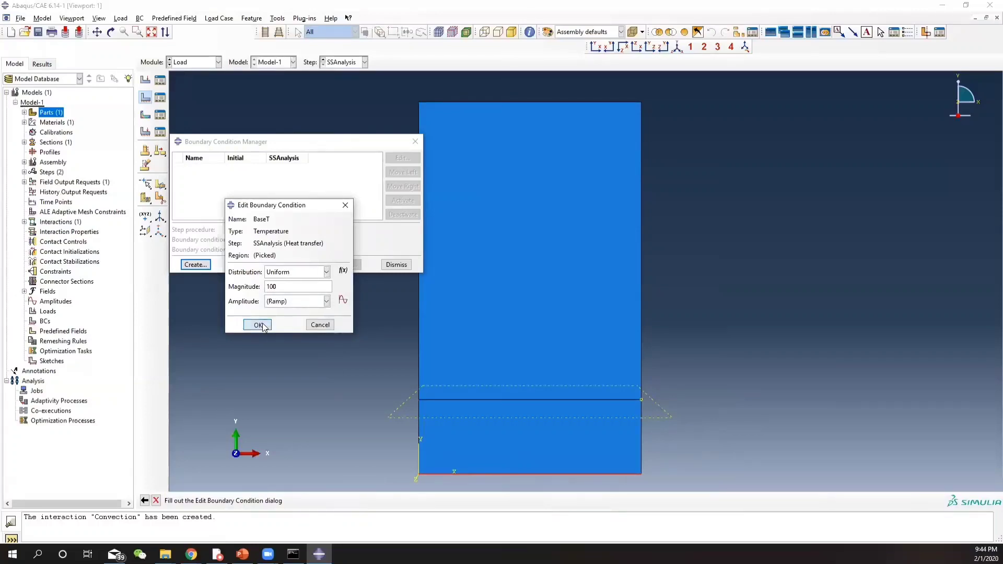
left_click(415, 141)
In the Mesh module, assign the Standard linear Heat Transfer element type DC2D4 to the whole shell.
left_click(196, 62)
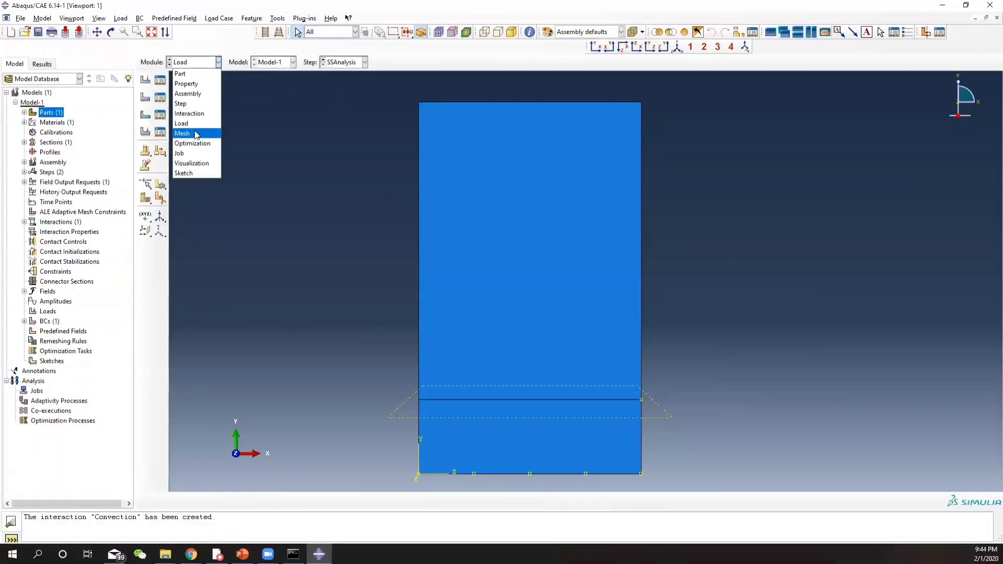
left_click(194, 133)
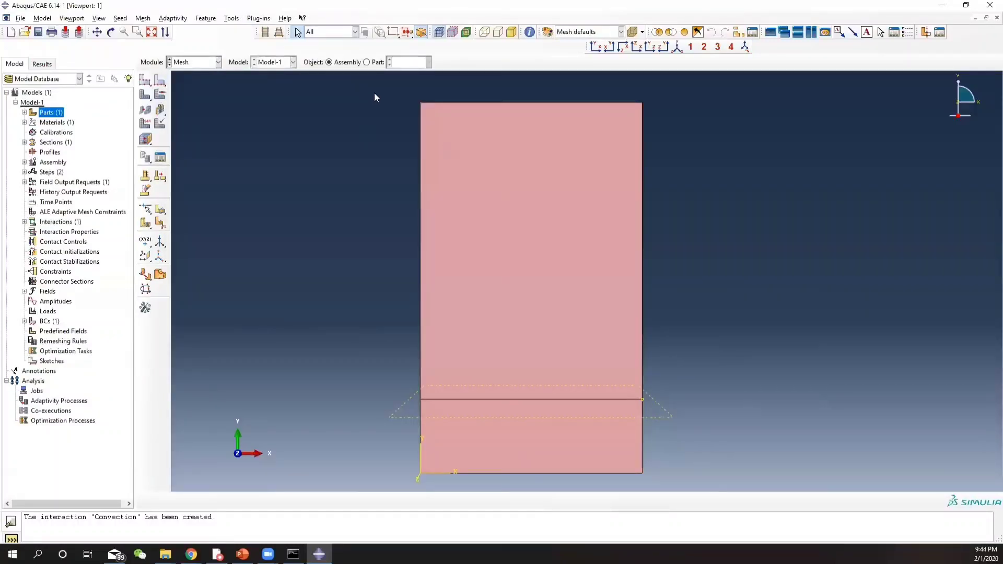
left_click_drag(374, 98, 740, 481)
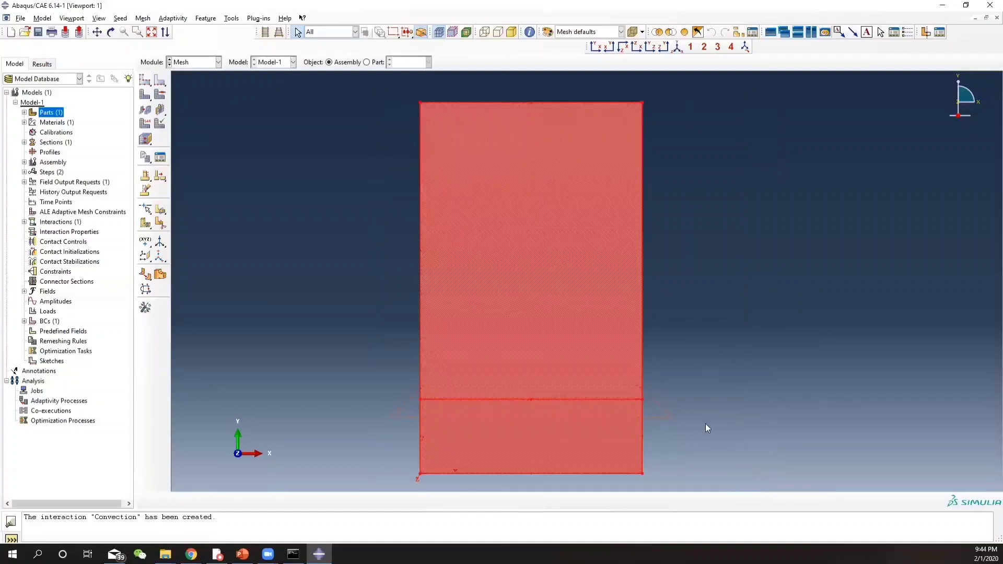
left_click(141, 18)
left_click(175, 50)
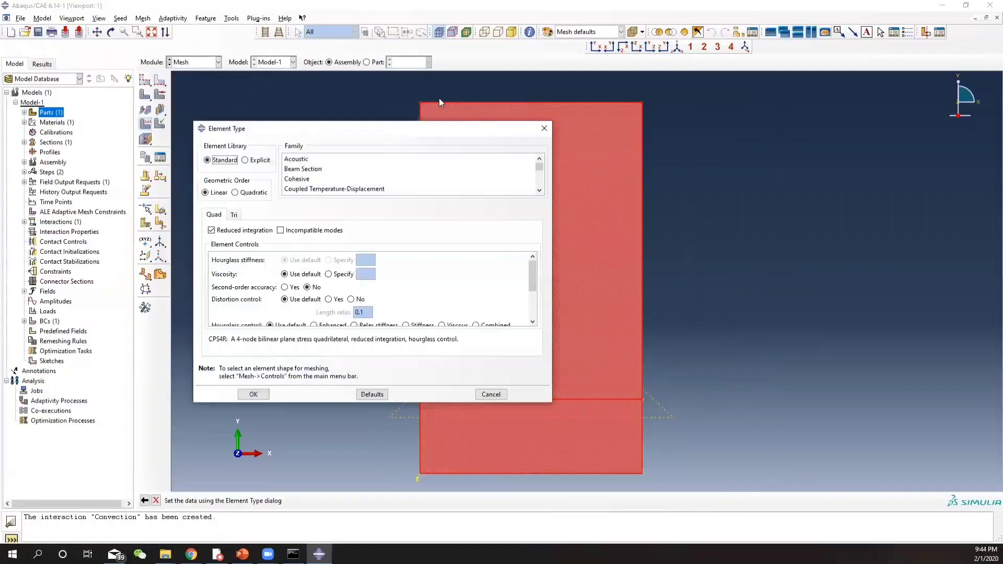
left_click_drag(362, 130, 233, 128)
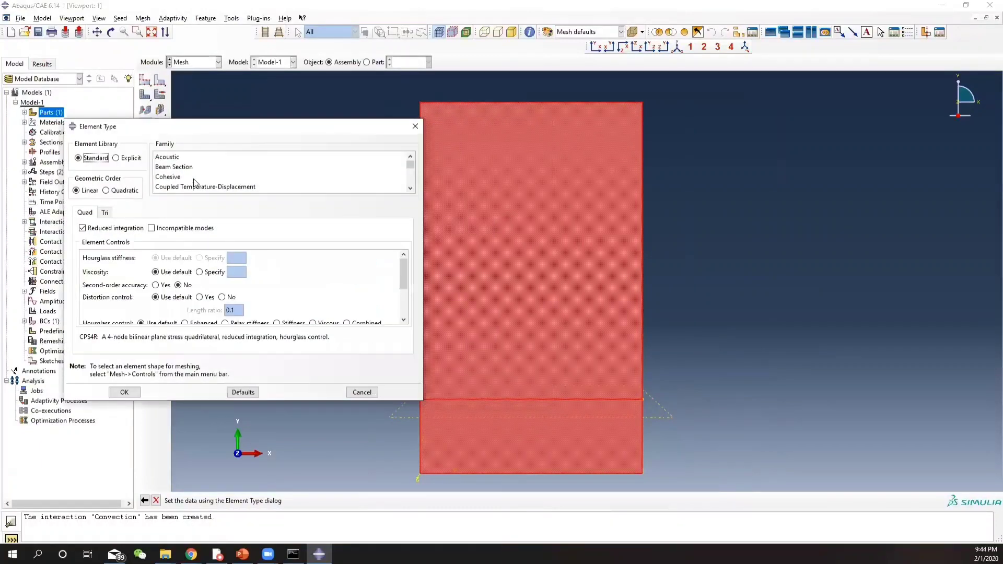
scroll(197, 184, "down", 3)
scroll(178, 179, "up", 1)
scroll(177, 179, "up", 1)
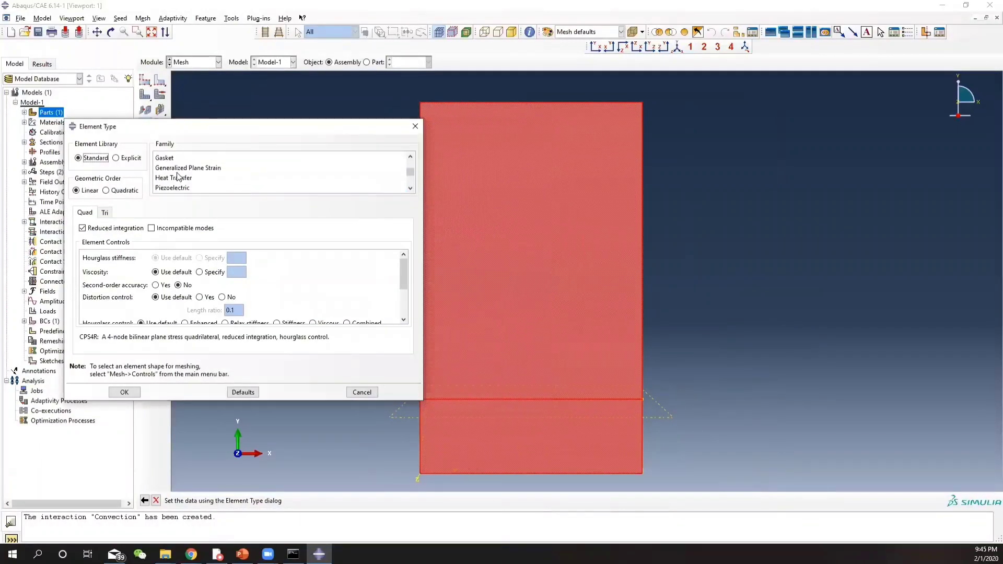
scroll(177, 179, "down", 1)
left_click(174, 158)
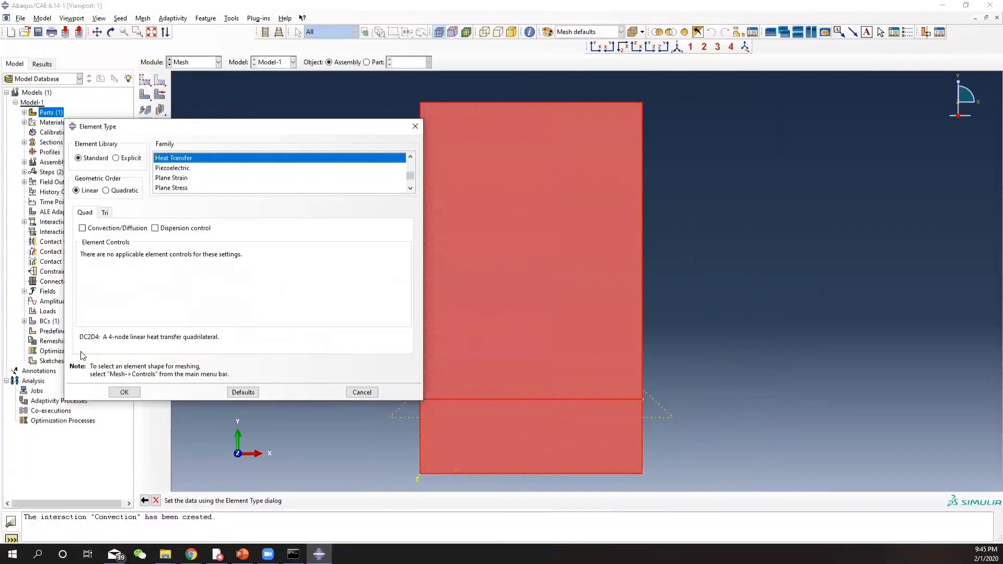
left_click_drag(80, 335, 101, 336)
left_click(125, 391)
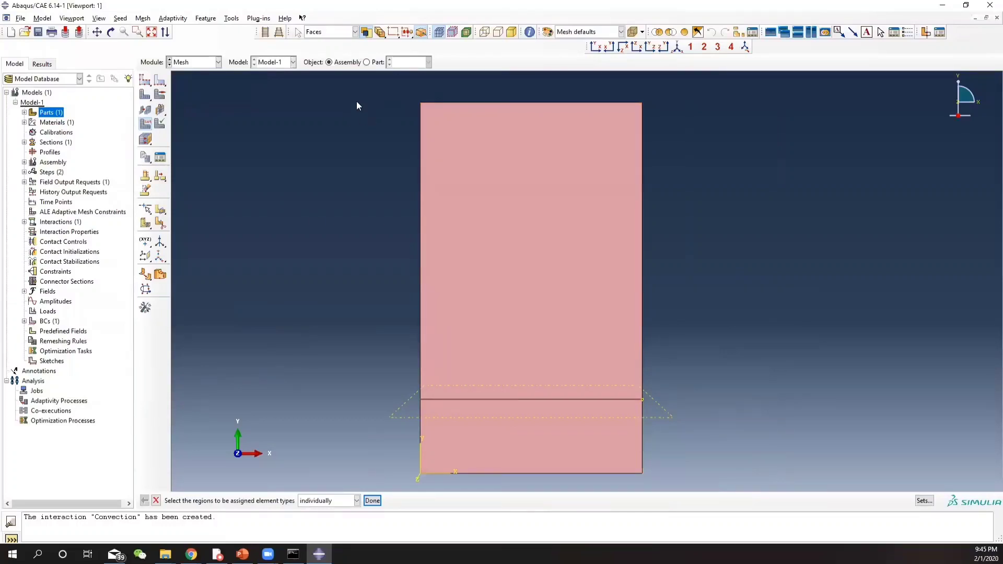
Recheck the element type of both shell faces, accept the Heat Transfer family and leave the command.
left_click_drag(365, 92, 824, 491)
left_click(372, 500)
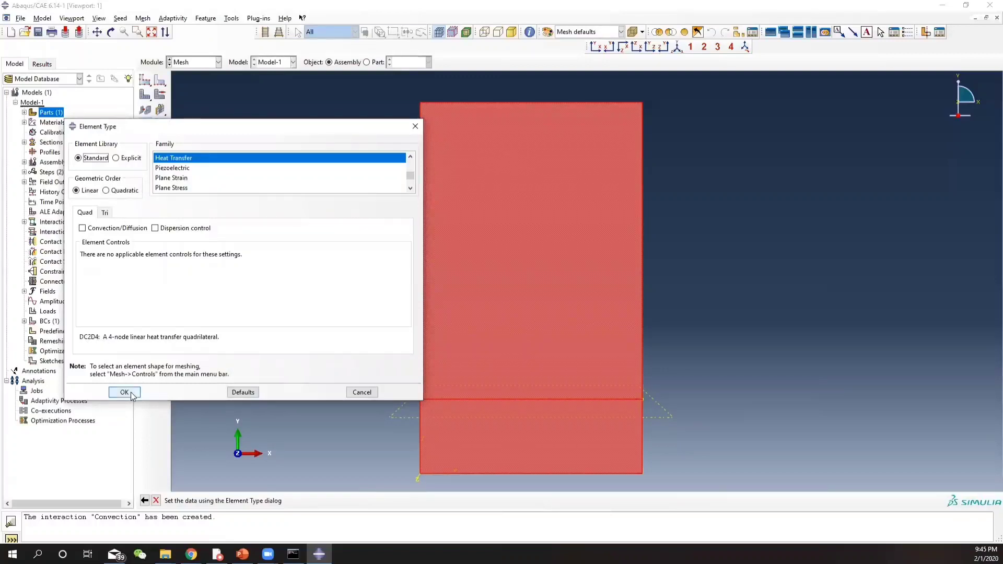
left_click(124, 392)
left_click(156, 500)
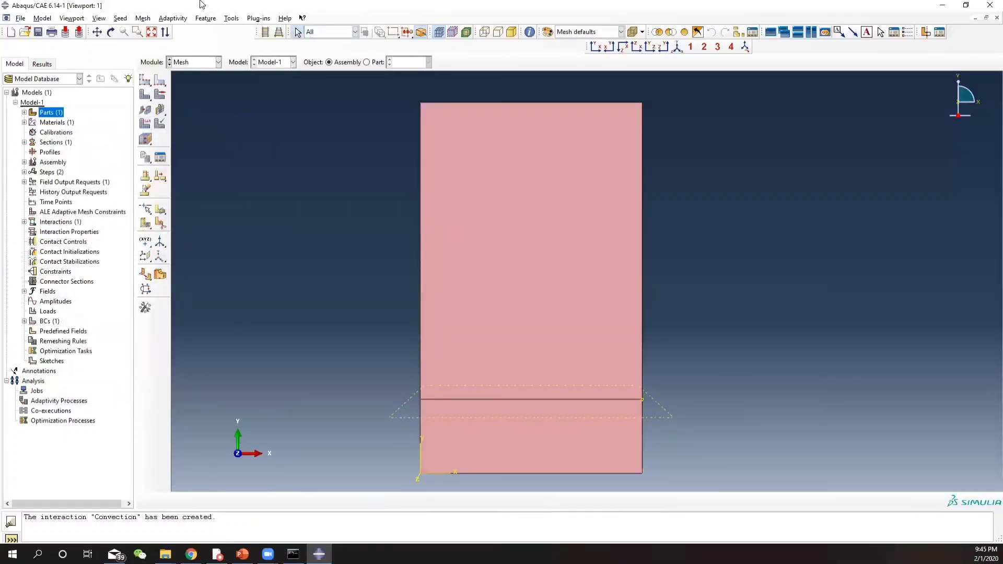
Assign the Structured meshing technique with Quad-dominated element shape to both shell faces and leave the mesh controls command.
left_click_drag(389, 82, 727, 491)
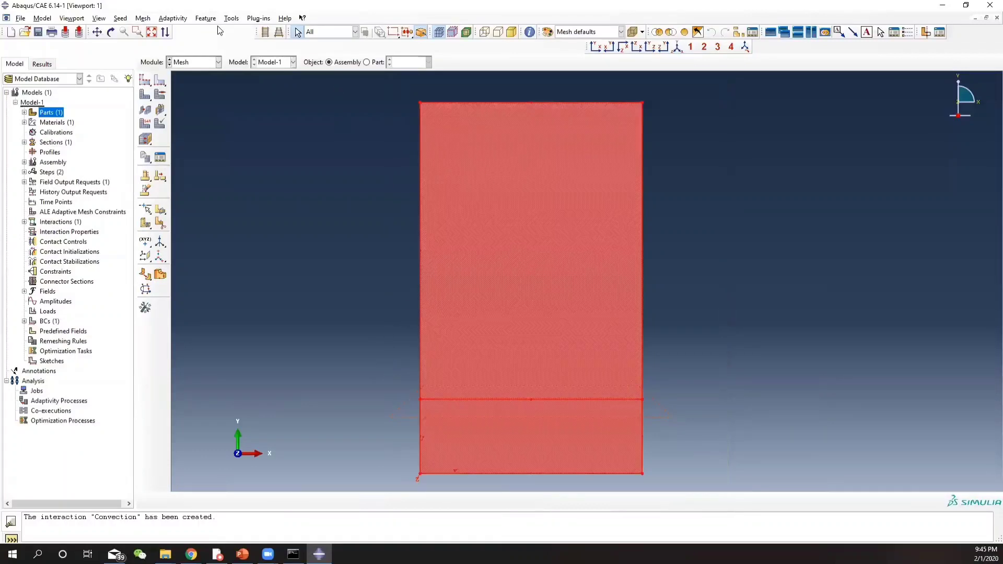
left_click(142, 18)
left_click(166, 30)
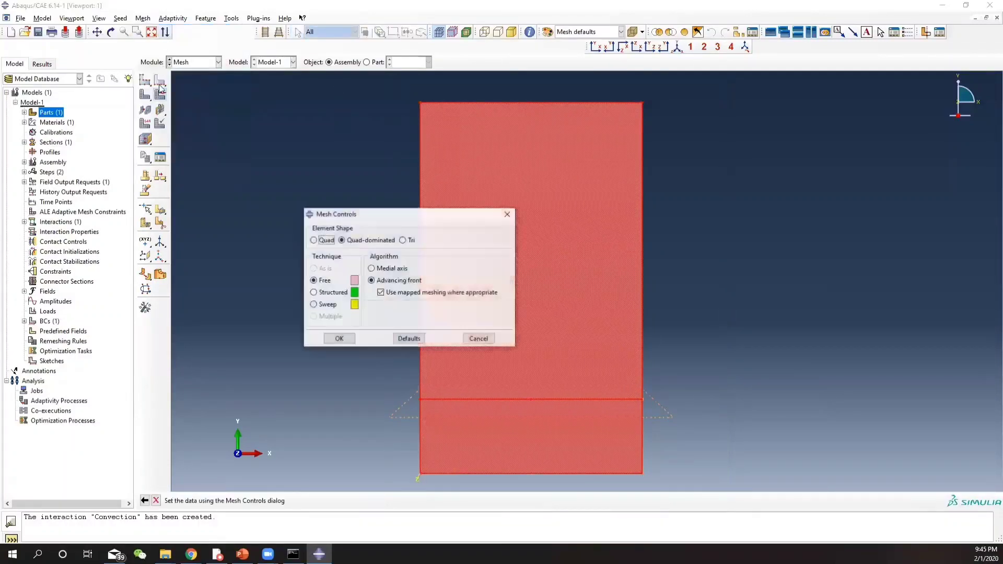
left_click(313, 293)
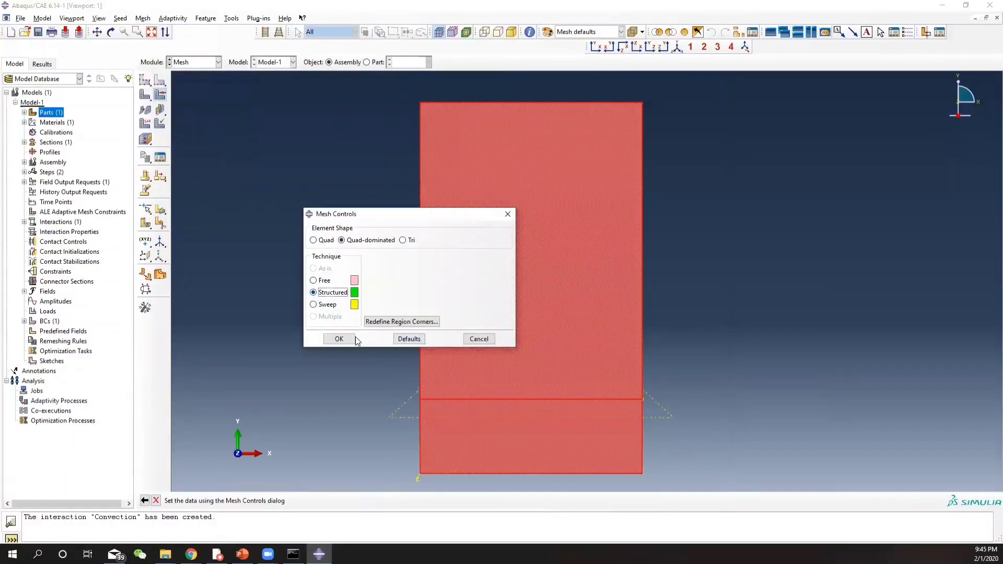
left_click(339, 339)
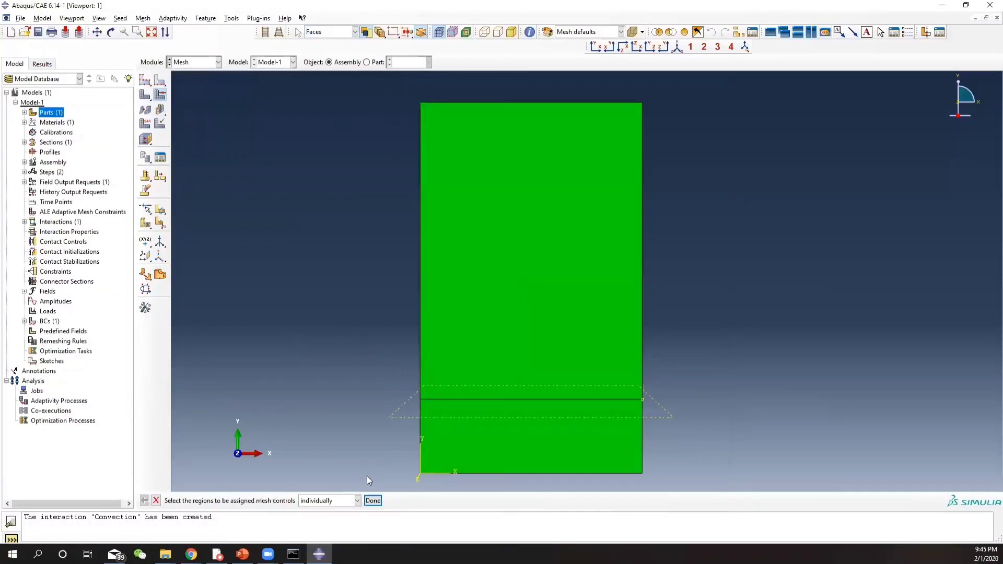
left_click(157, 500)
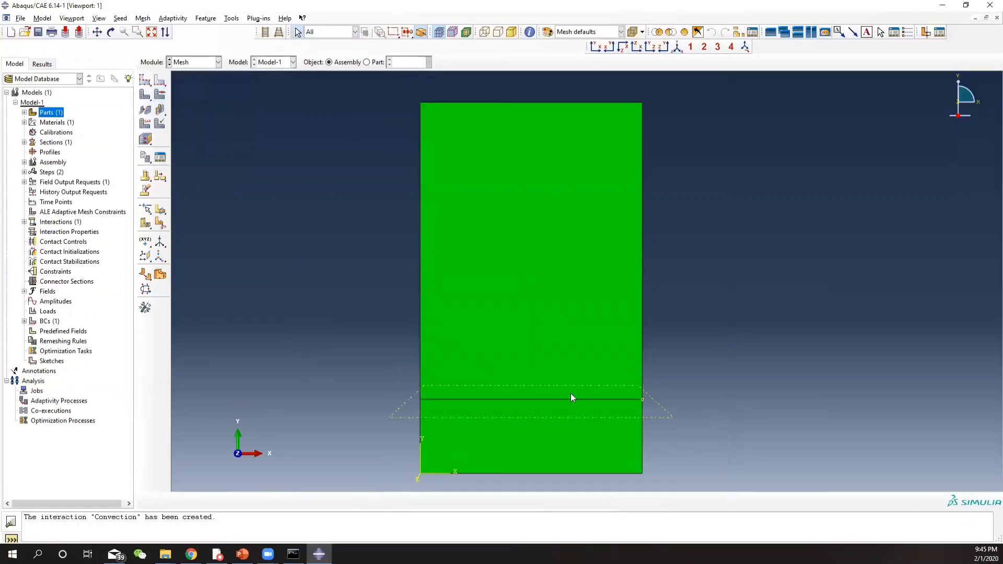
Seed the part instance with an approximate global size of 0.01 and close the Global Seeds dialog.
left_click(146, 81)
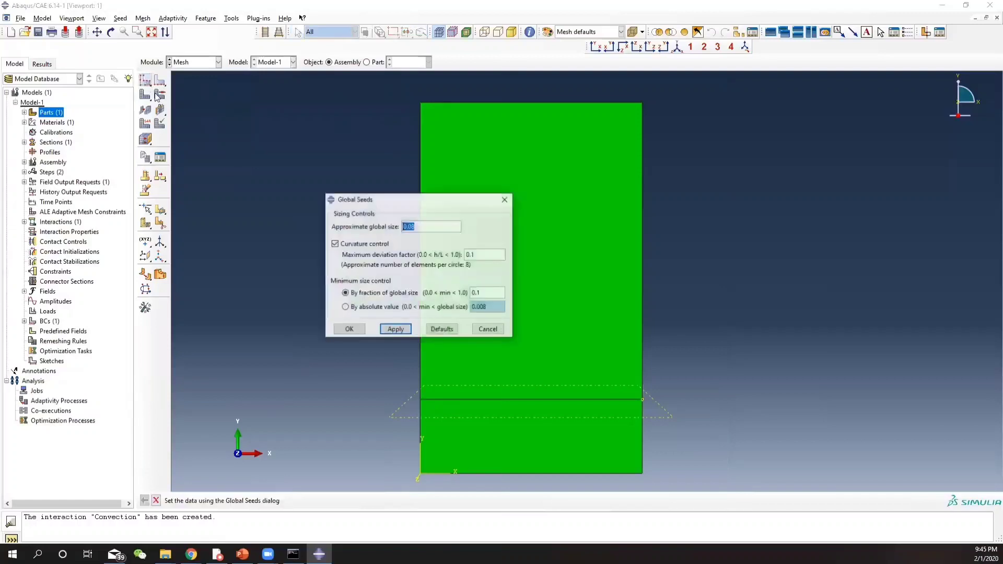
type("0.08")
left_click_drag(438, 228, 364, 229)
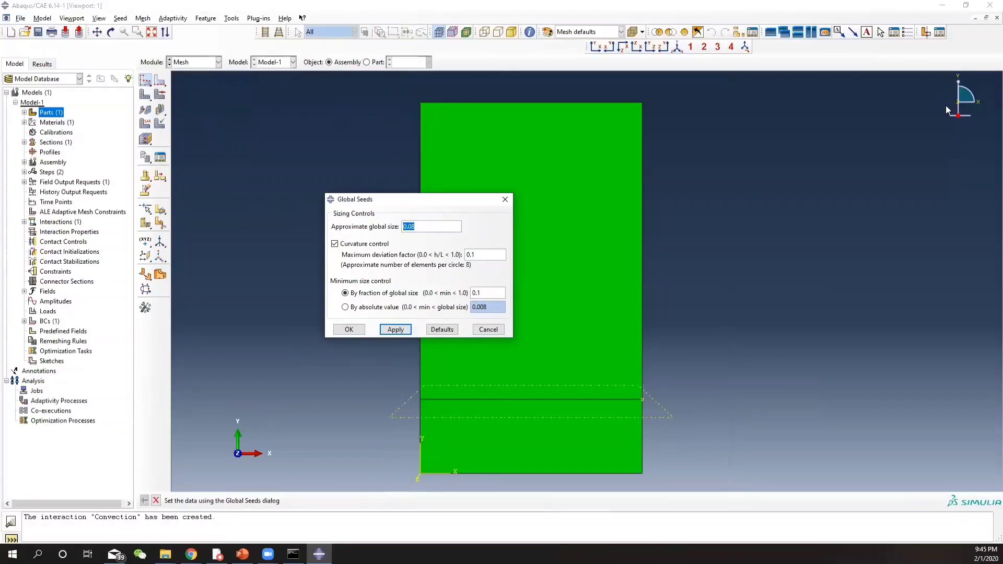
type("0")
key("Return")
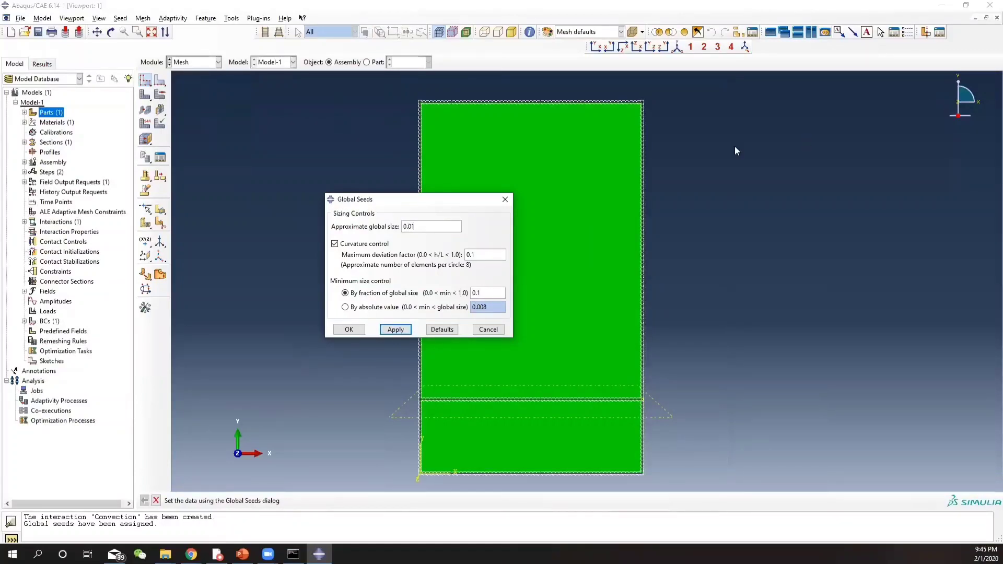
left_click(504, 199)
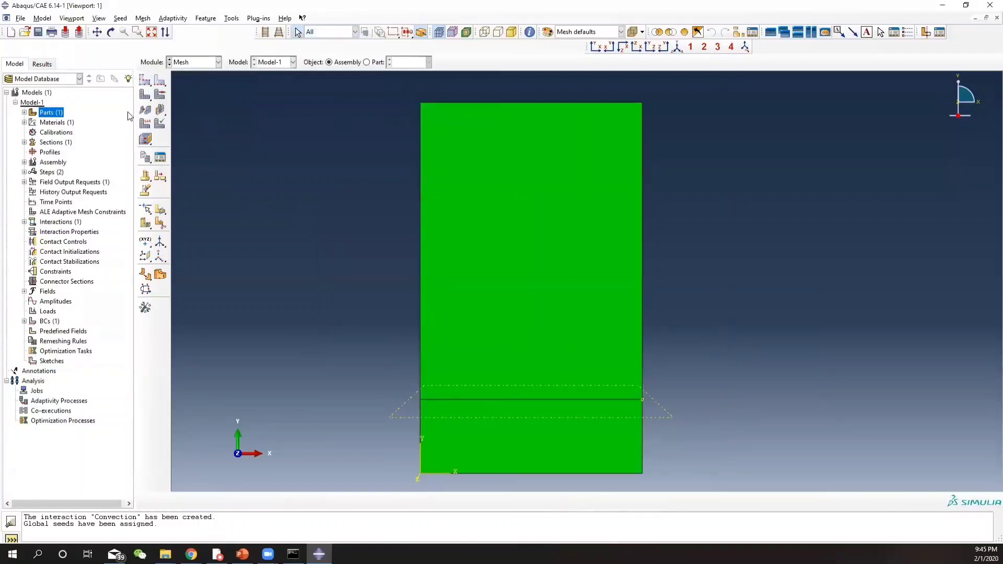
Mesh the whole shell part instance.
left_click_drag(364, 82, 732, 492)
left_click(145, 97)
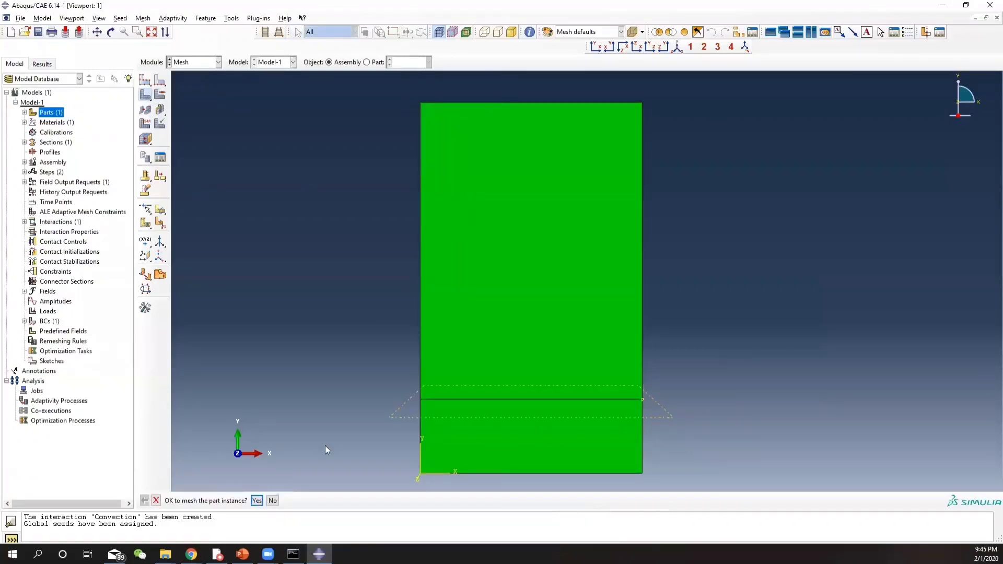
left_click(257, 501)
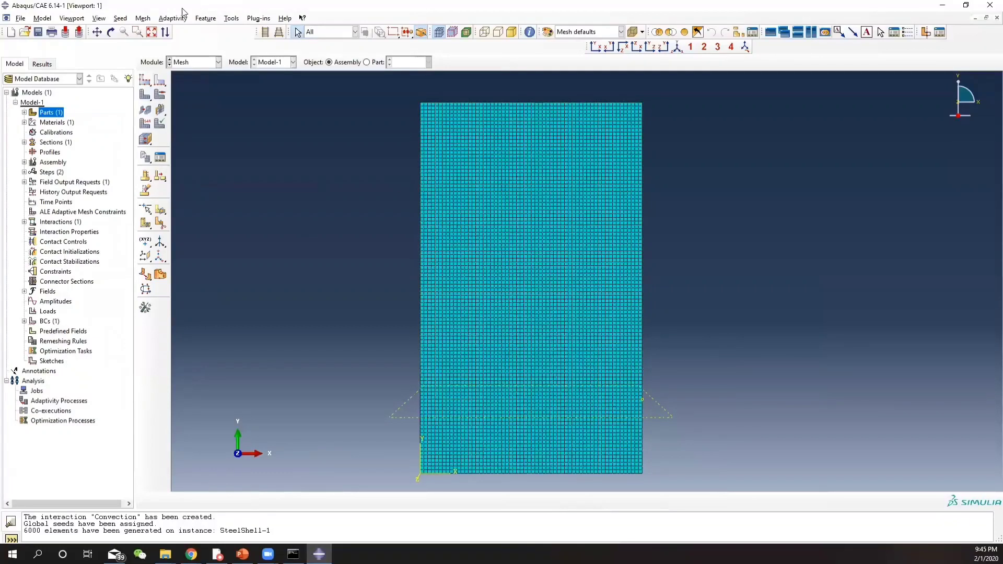
Begin creating a set, check the Problem Statement slide in PowerPoint, and define it as a node set named InitialT.
left_click(211, 20)
mouse_move(231, 20)
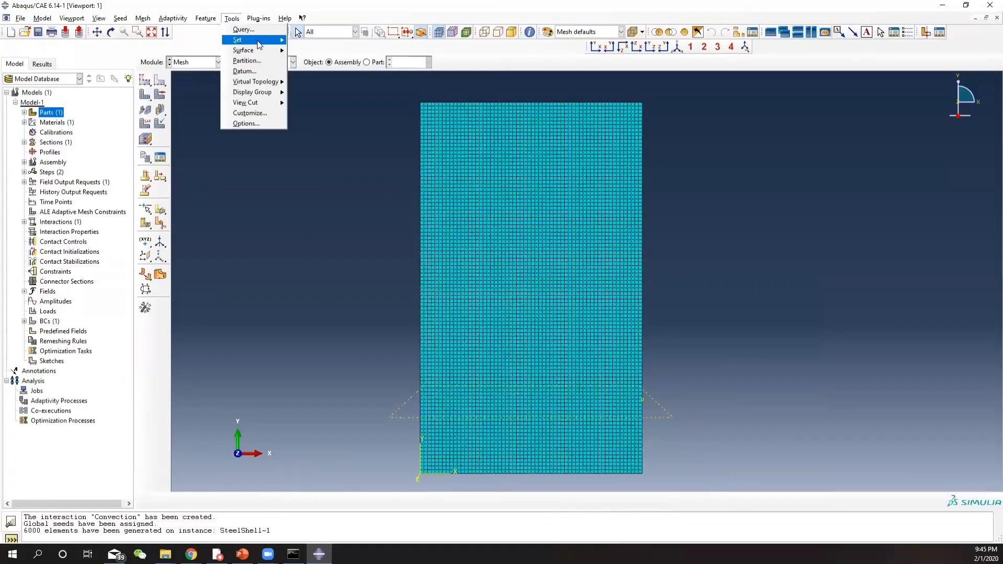
mouse_move(276, 41)
left_click(312, 52)
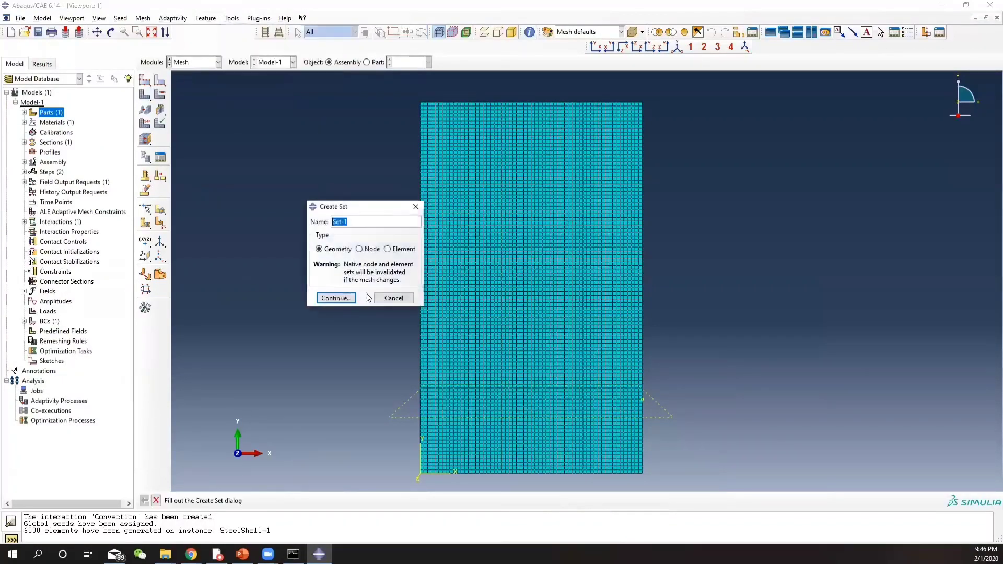
key("alt+Tab")
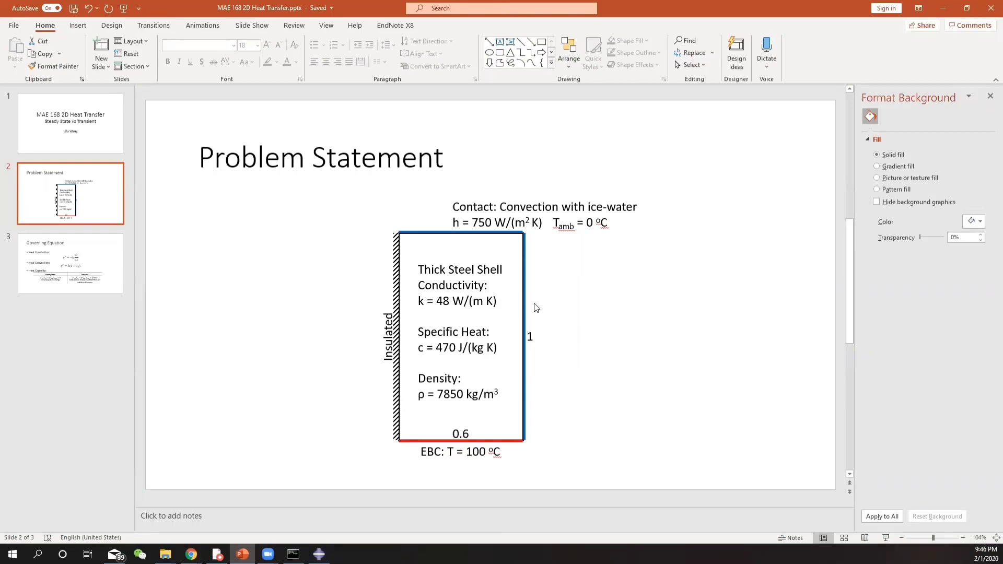
left_click(943, 9)
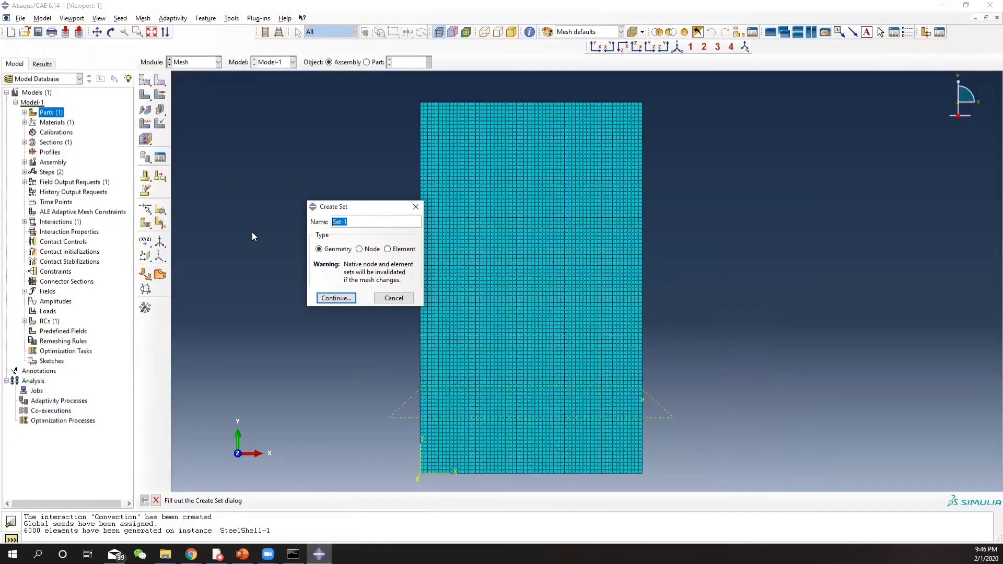
type("InitialT")
left_click(359, 250)
left_click(337, 299)
Fill the InitialT set with all mesh nodes except the row along the shell's bottom edge.
left_click_drag(399, 88, 663, 471)
scroll(429, 475, "up", 3)
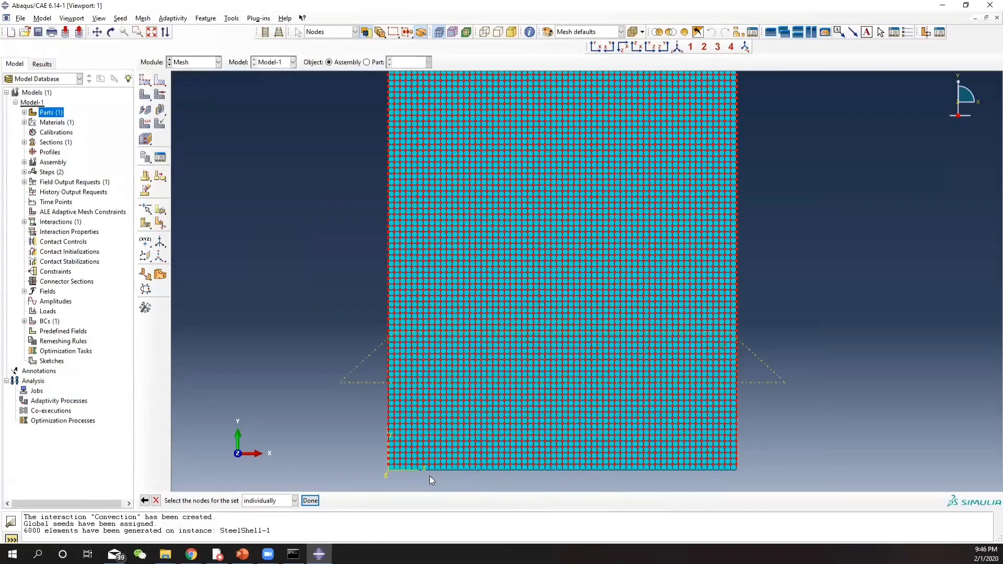
scroll(391, 465, "up", 1)
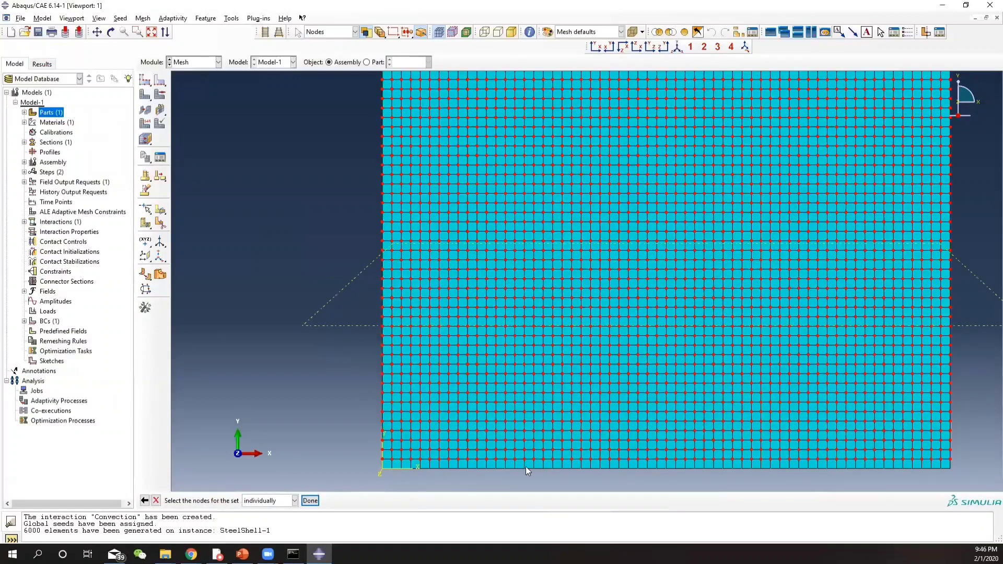
scroll(832, 459, "down", 3)
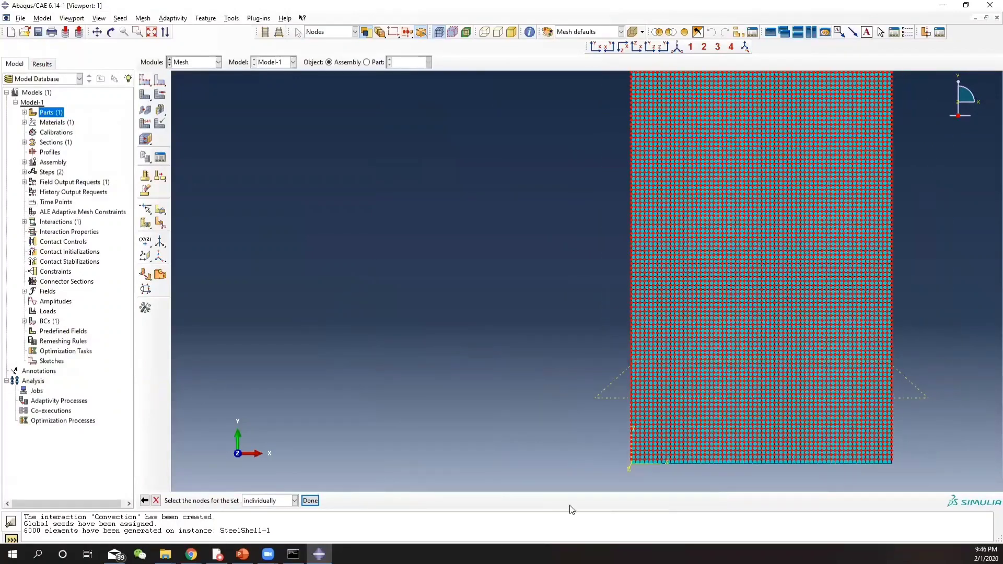
left_click(310, 501)
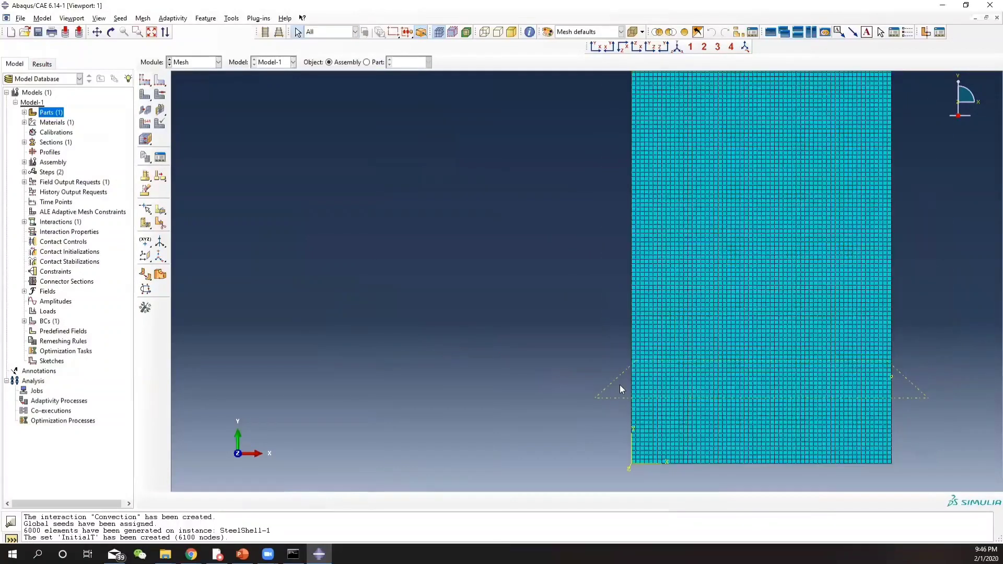
Restore the full front view of the shell and begin a new node set named ProbeSet.
left_click(595, 47)
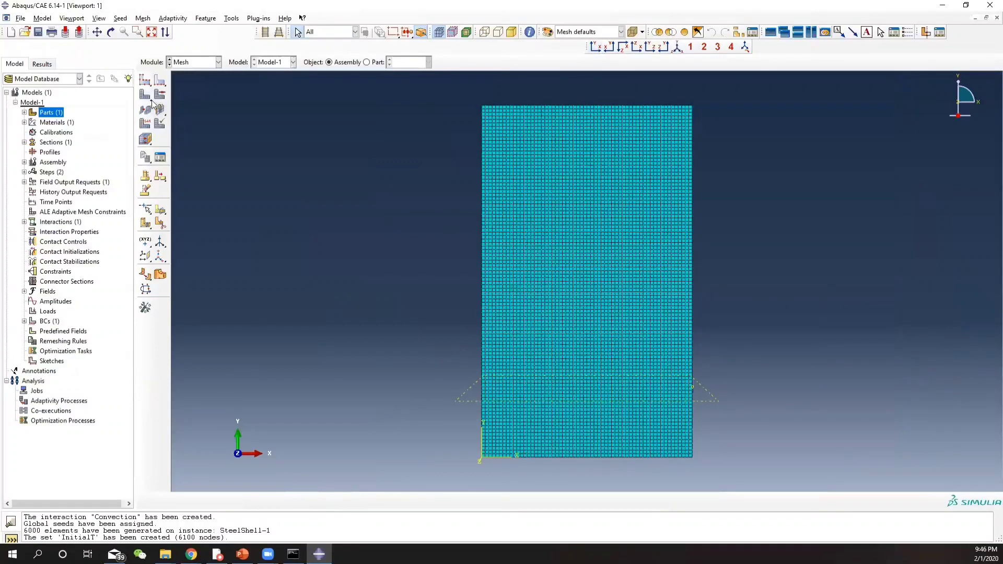
left_click(224, 20)
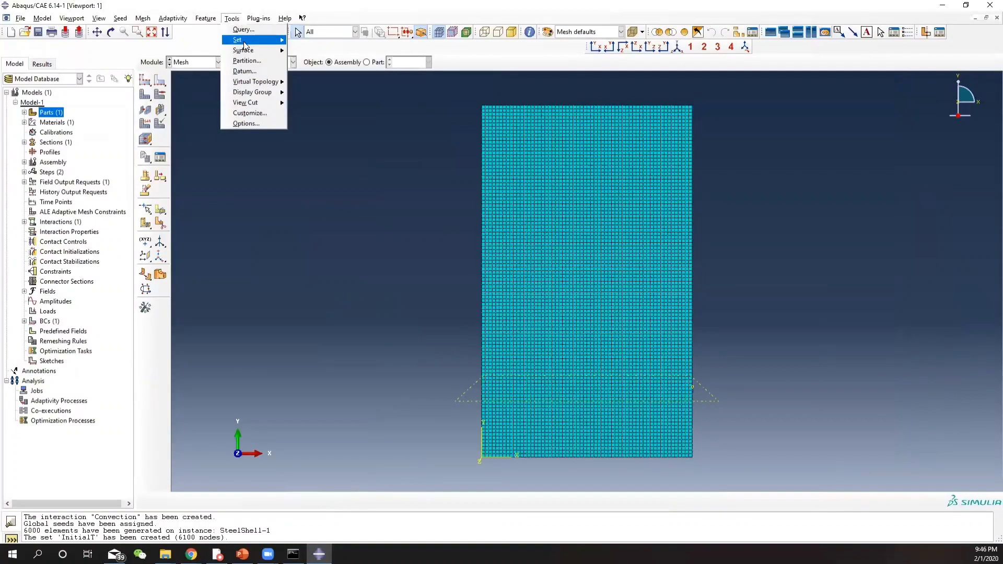
mouse_move(261, 40)
left_click(310, 51)
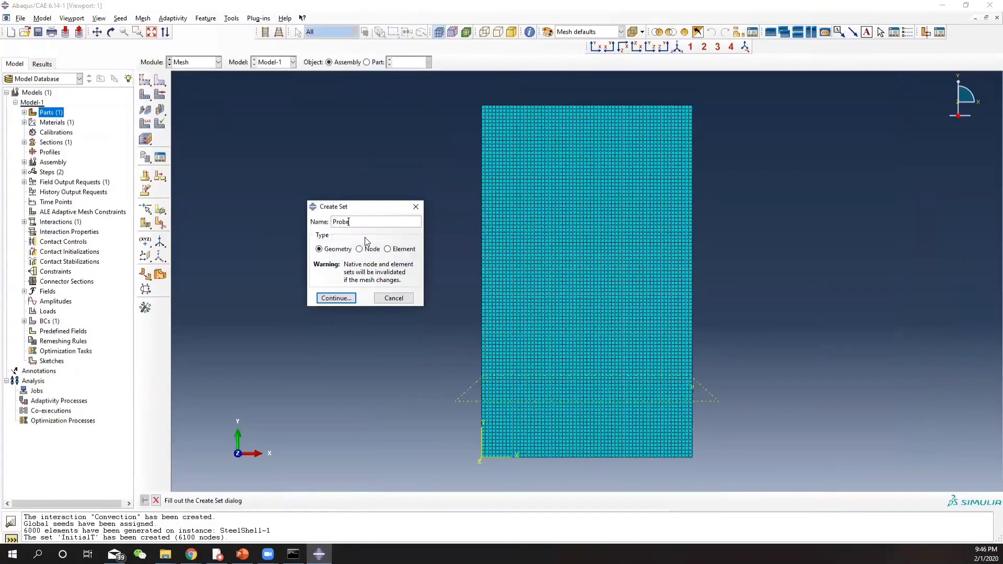
type("ProbeSet")
left_click(360, 249)
left_click(347, 298)
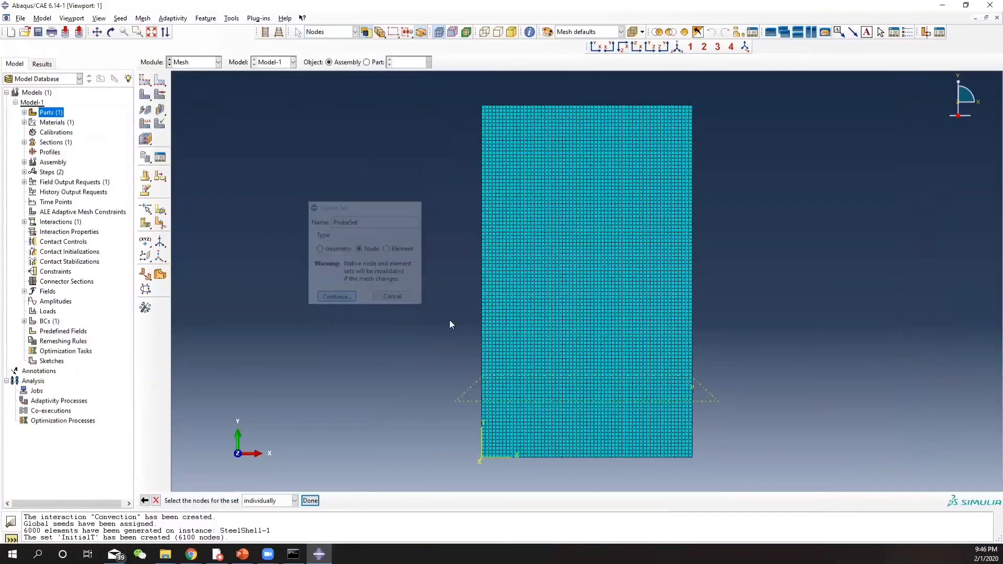
Assign the single node where the partition line meets the shell's right edge to ProbeSet, and recentre the model.
scroll(684, 387, "up", 5)
scroll(684, 384, "up", 5)
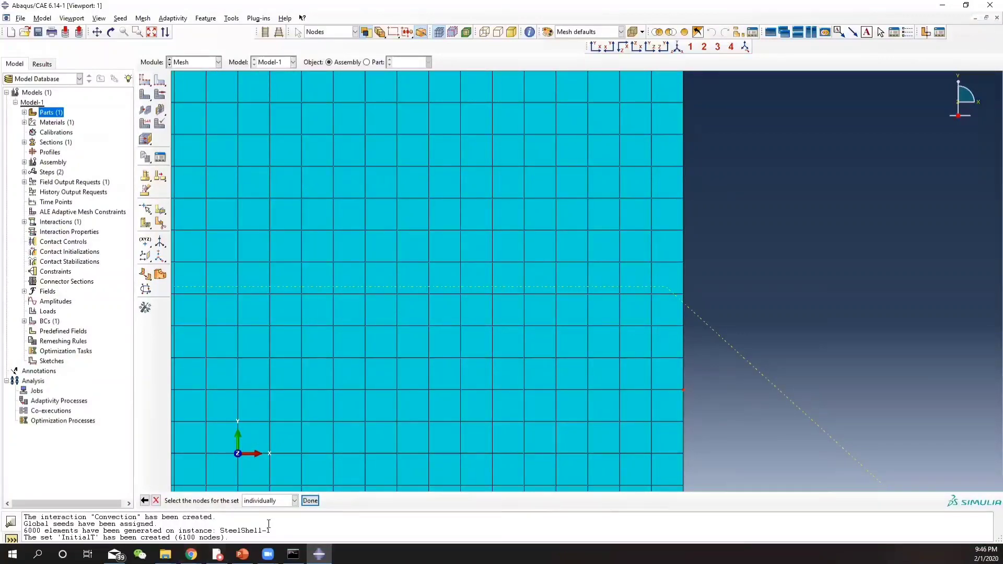
left_click(310, 502)
scroll(485, 342, "down", 8)
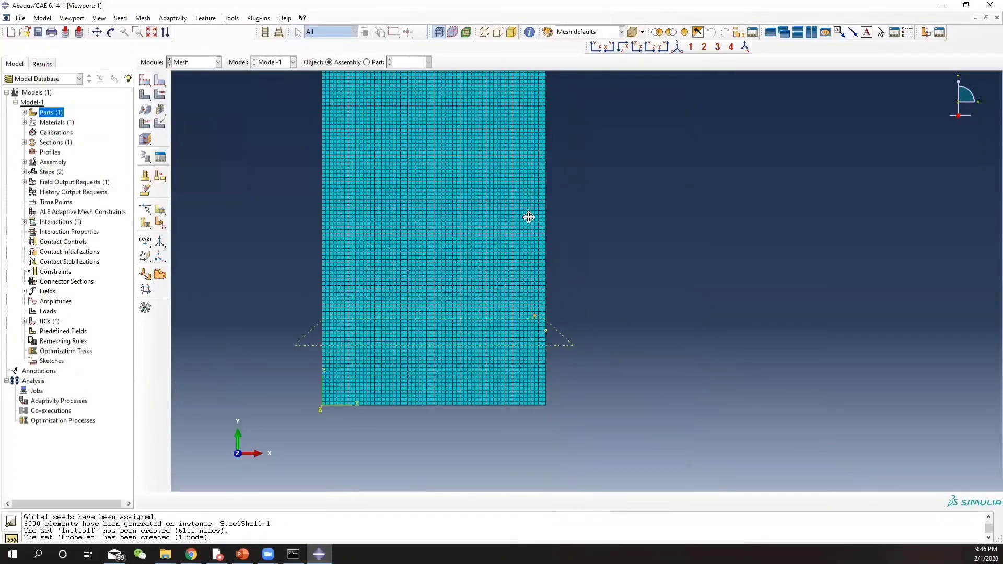
middle_click_drag(528, 217, 586, 266, "ctrl+alt")
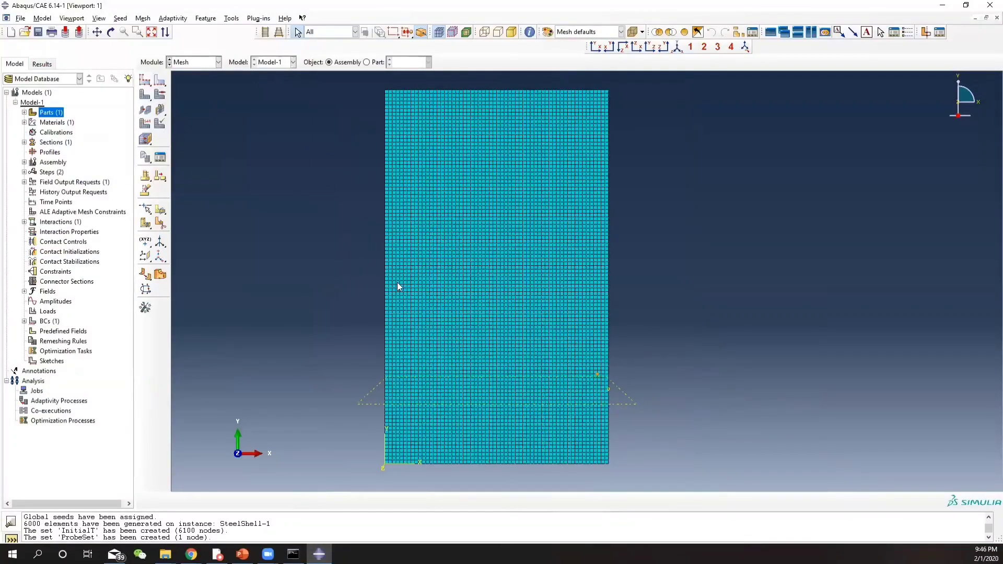
In the Step module, create a history output request named ProbeValue for step SSAnalysis.
left_click(193, 61)
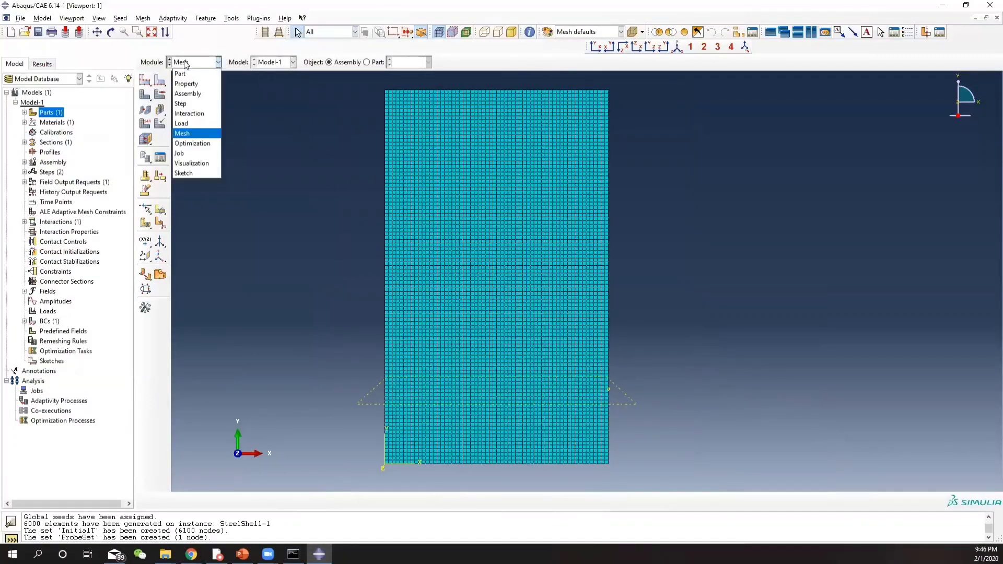
left_click(180, 103)
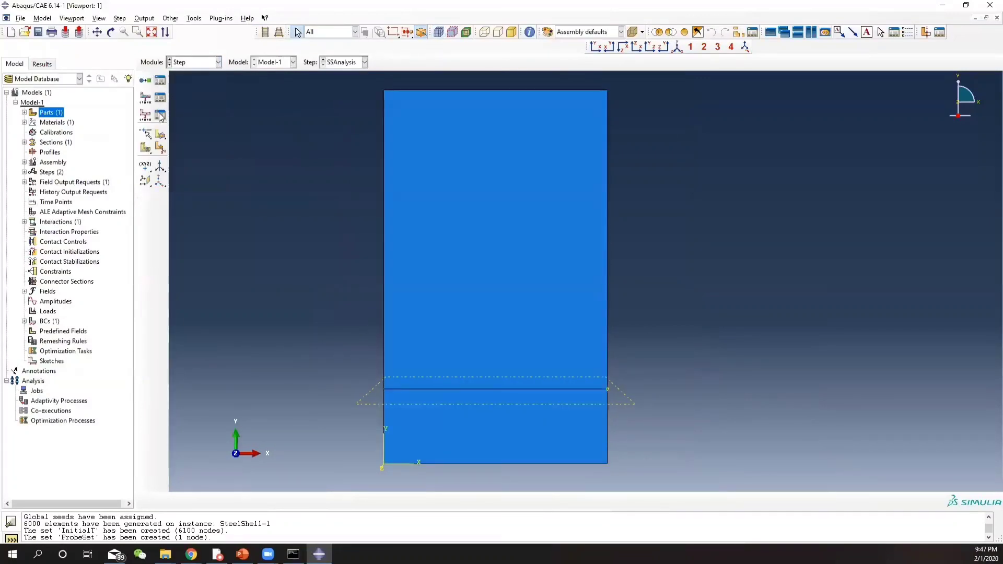
left_click(151, 115)
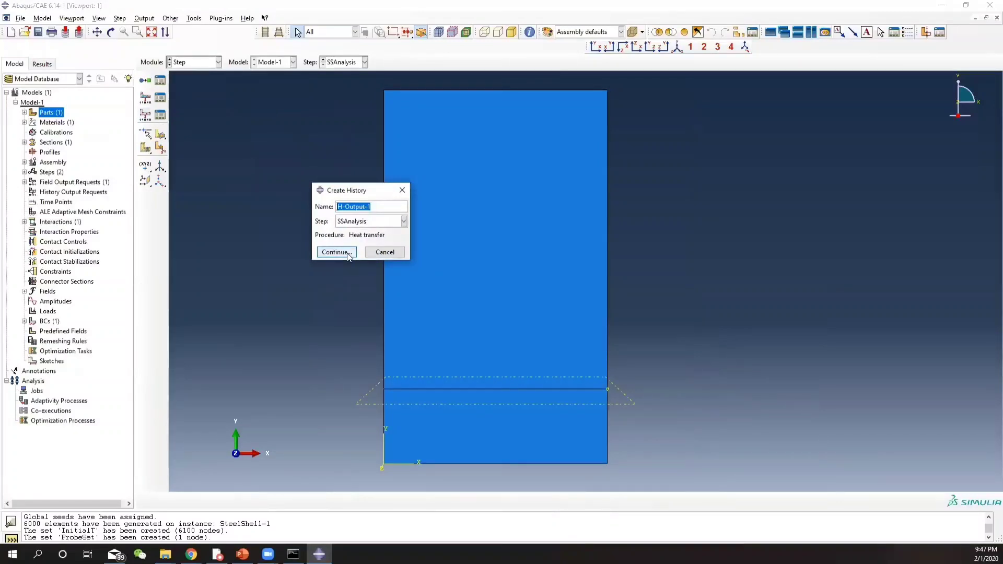
type("ProbeValue")
left_click(347, 253)
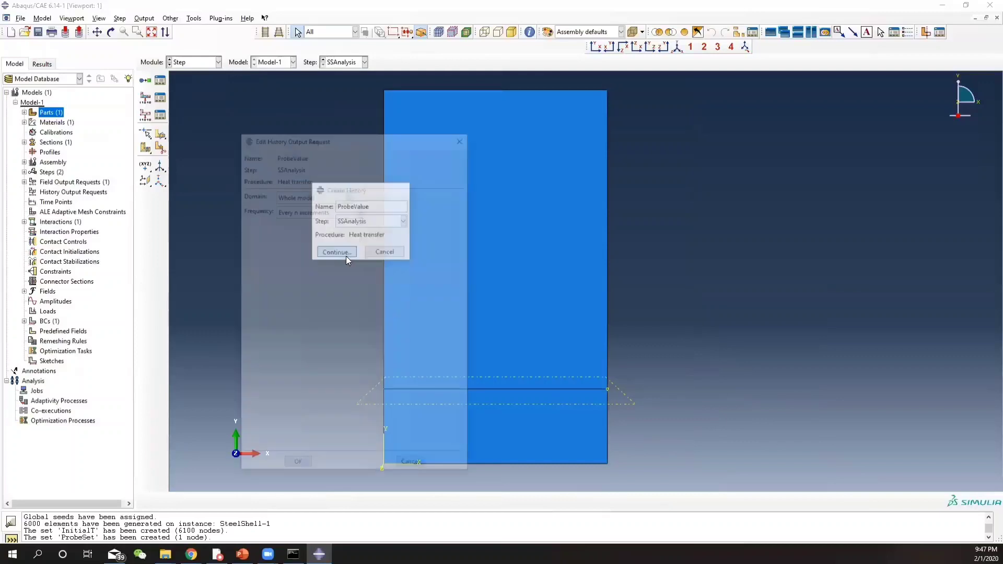
Limit the ProbeValue request to the set ProbeSet and request the thermal output NT, Nodal temperature.
left_click(316, 194)
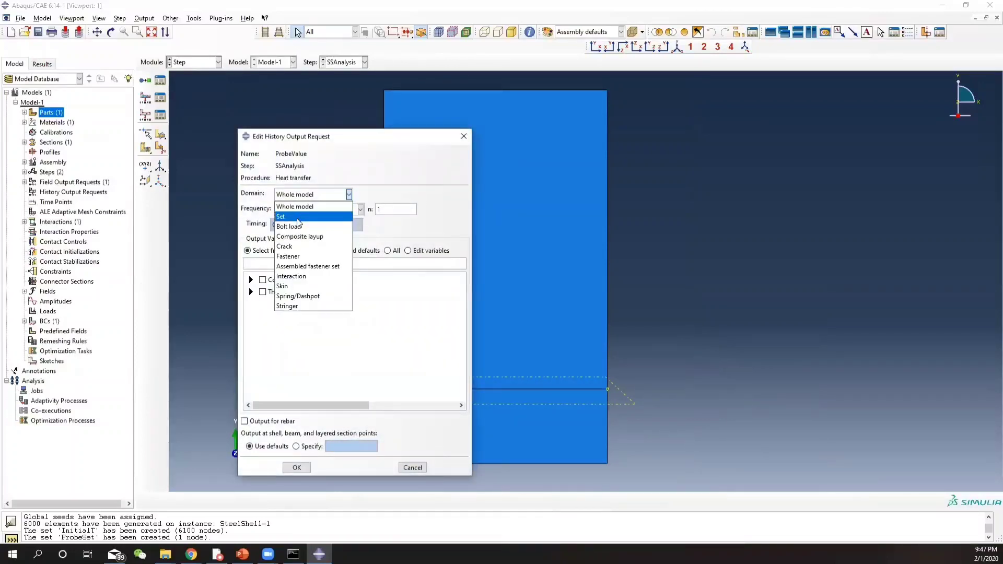
left_click(297, 216)
left_click(377, 195)
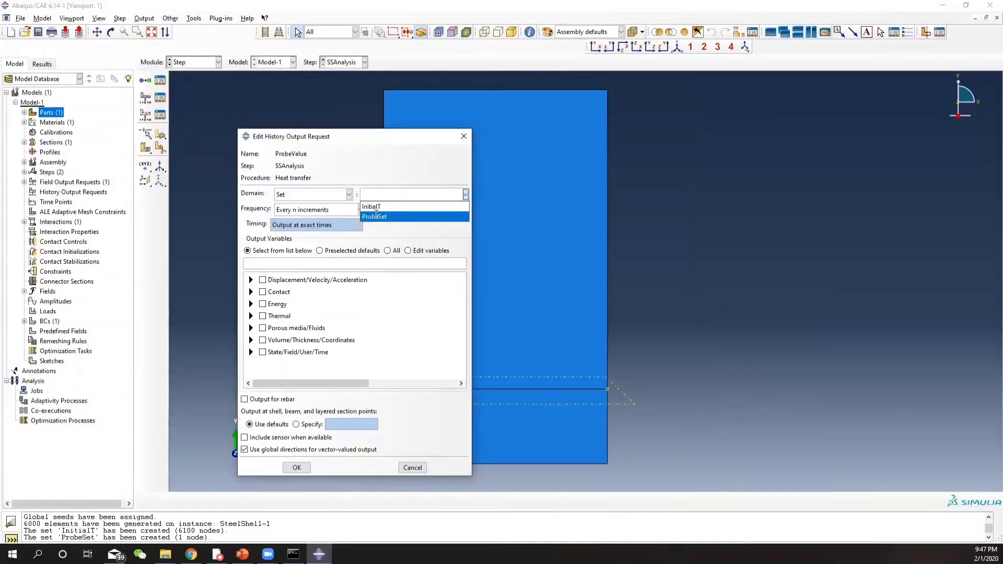
left_click(376, 216)
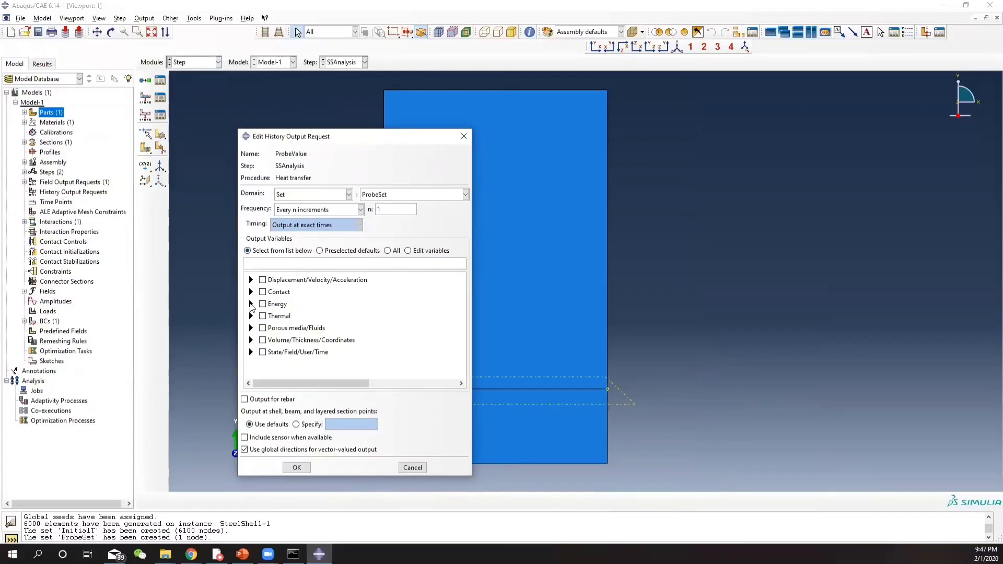
left_click(250, 315)
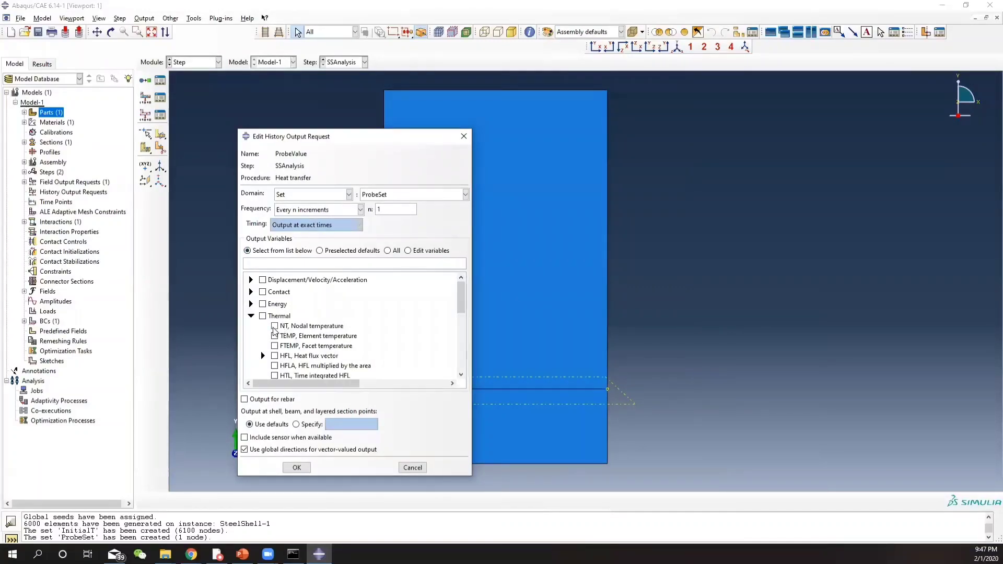
left_click(275, 326)
left_click(296, 467)
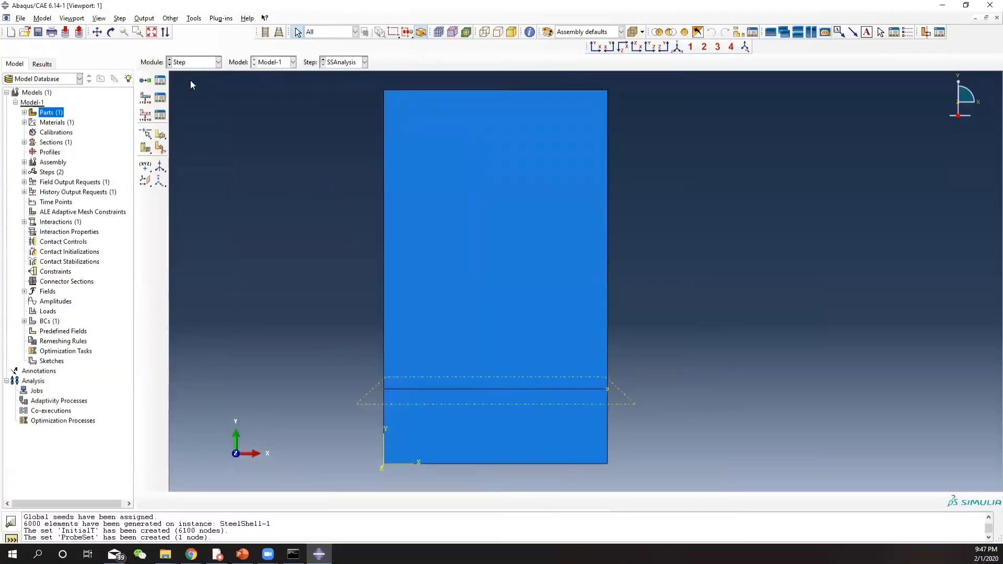
In the Load module, create a predefined field named InitialT in the Initial step, category Other, type Temperature.
left_click(199, 65)
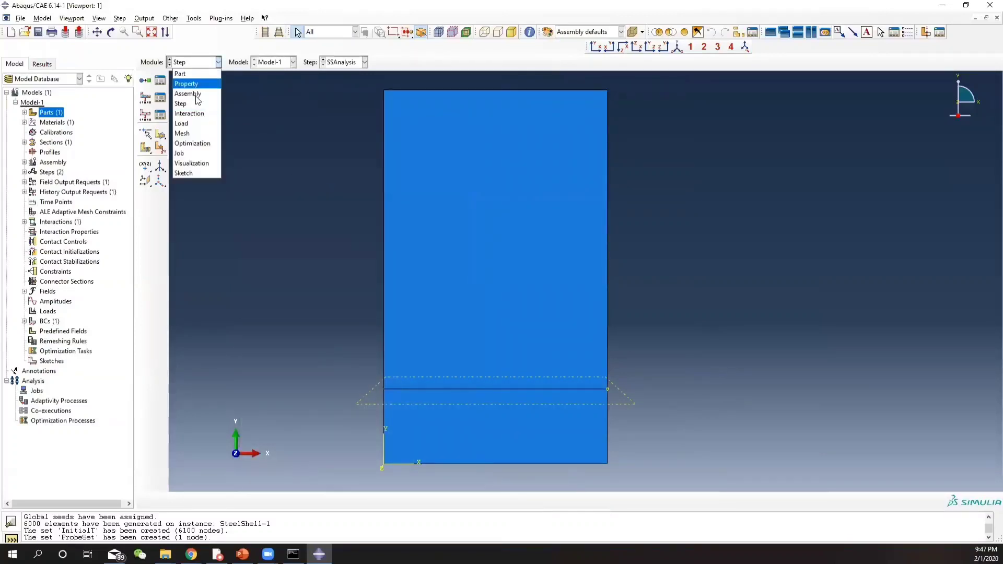
left_click(191, 123)
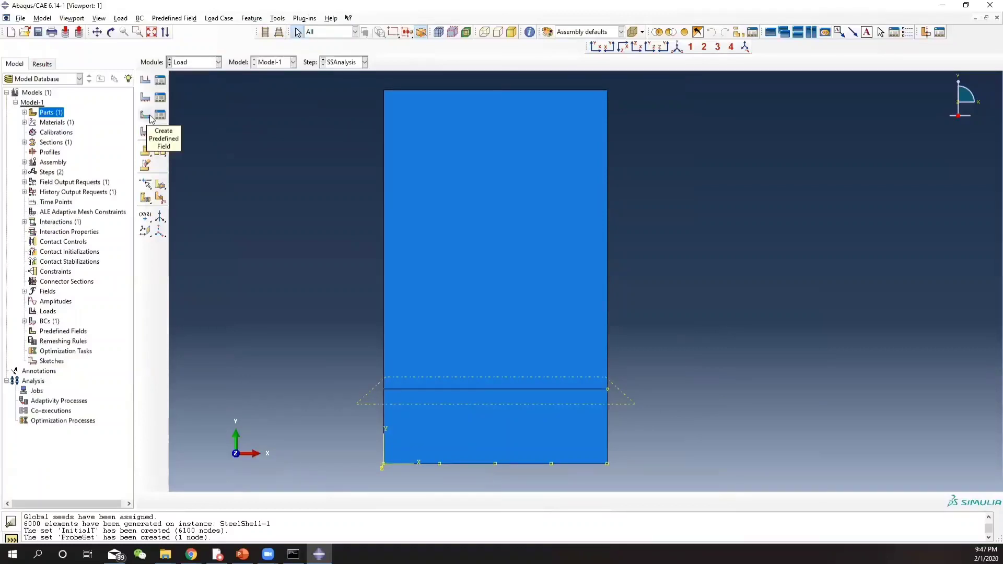
left_click(149, 118)
left_click(310, 217)
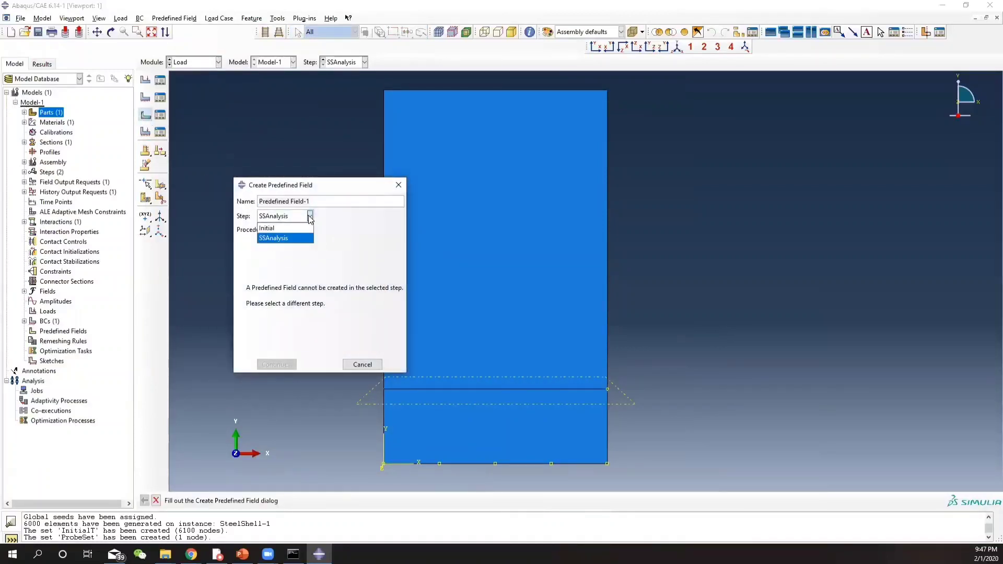
left_click(282, 228)
triple_click(319, 200)
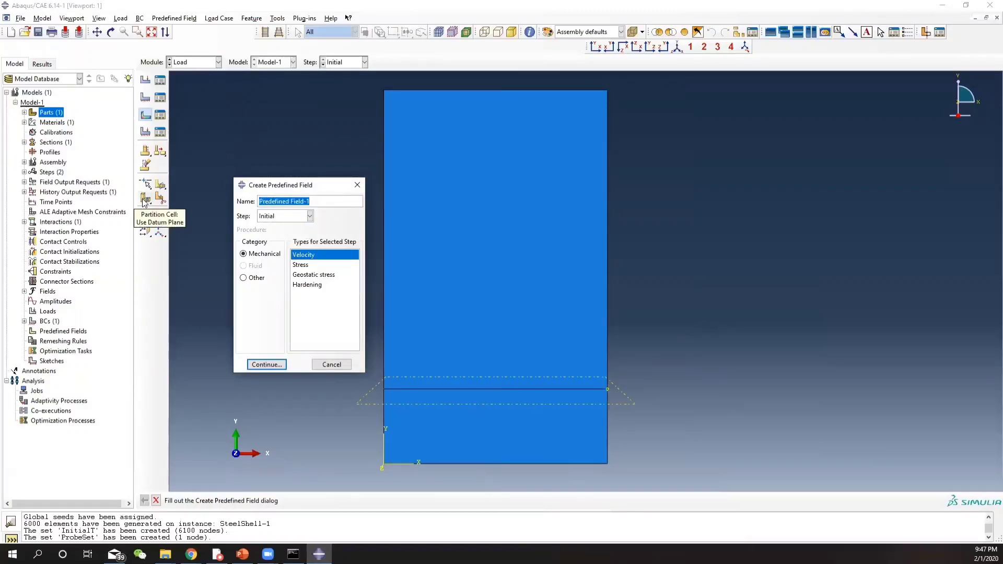
type("InitialT")
left_click(244, 277)
left_click(267, 364)
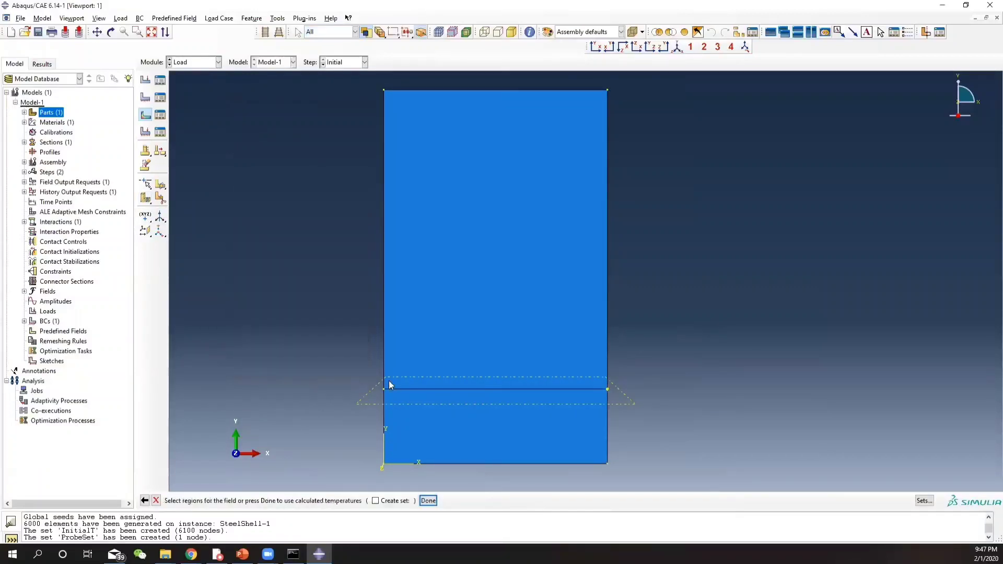
Apply the InitialT temperature field to the node set InitialT, constant through the region with magnitude 0.
left_click(924, 500)
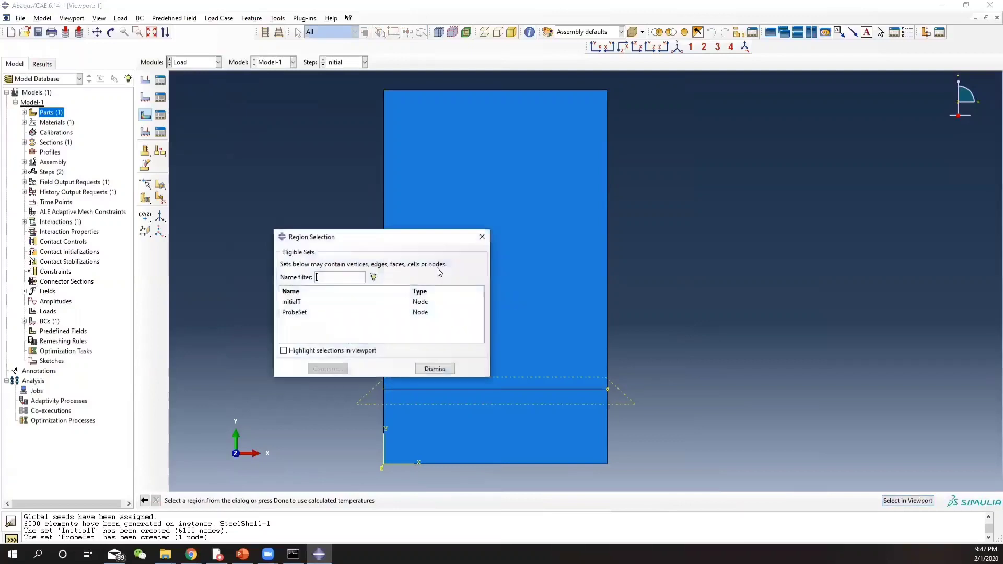
left_click(300, 313)
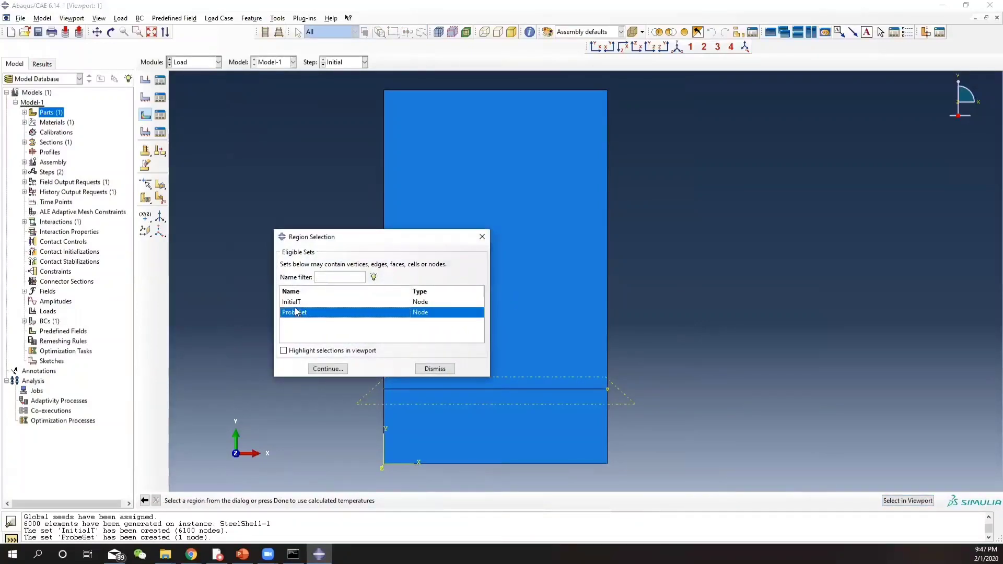
left_click(296, 303)
left_click(328, 369)
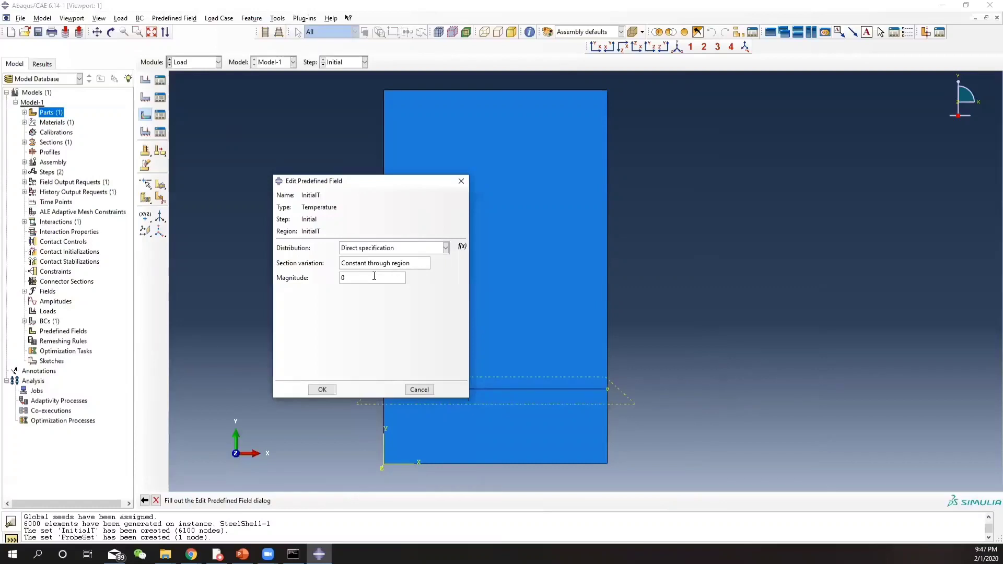
left_click(322, 389)
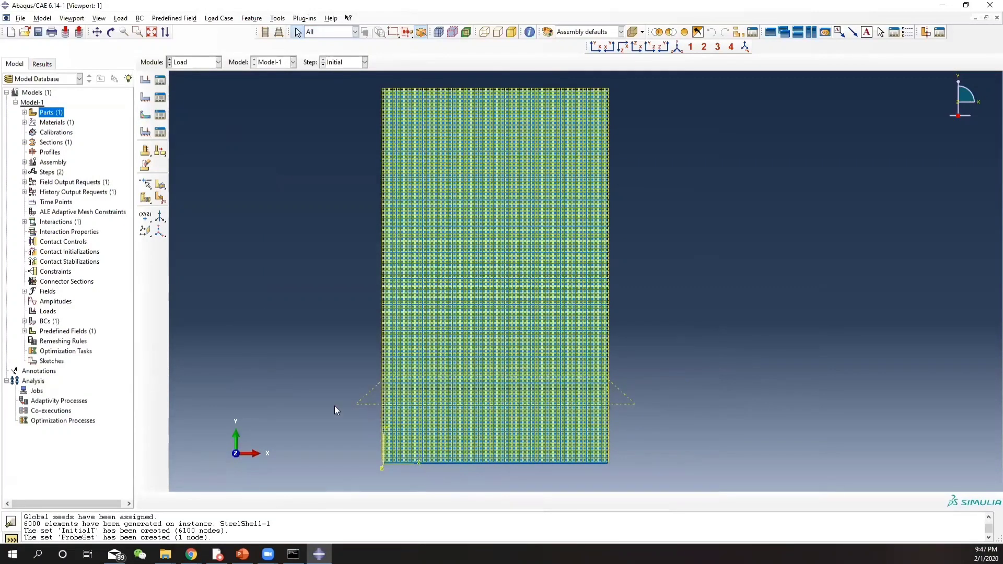
In the Property module, review the conductivity defined for the Steel material and close its editor without changes.
left_click(198, 63)
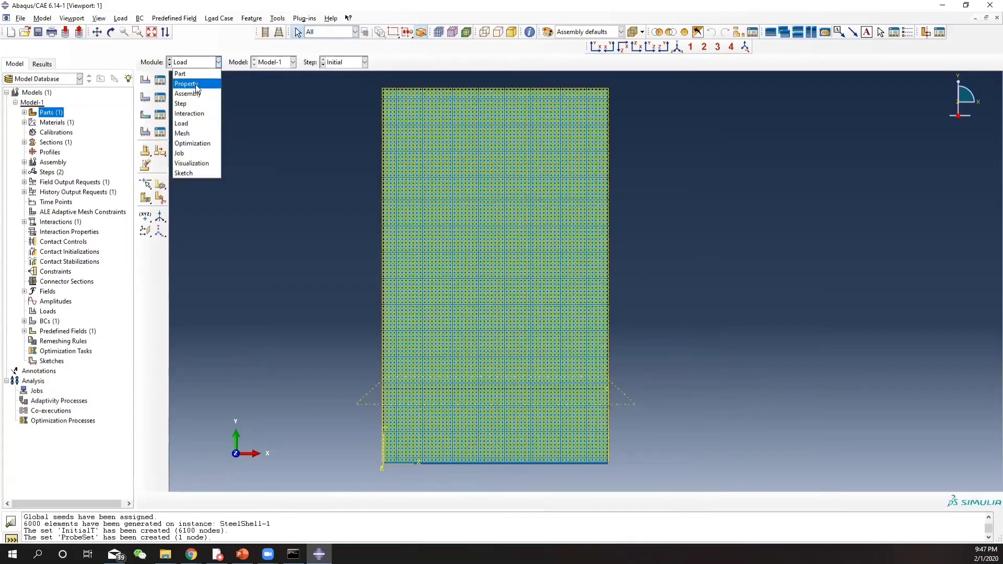
left_click(195, 84)
left_click(160, 80)
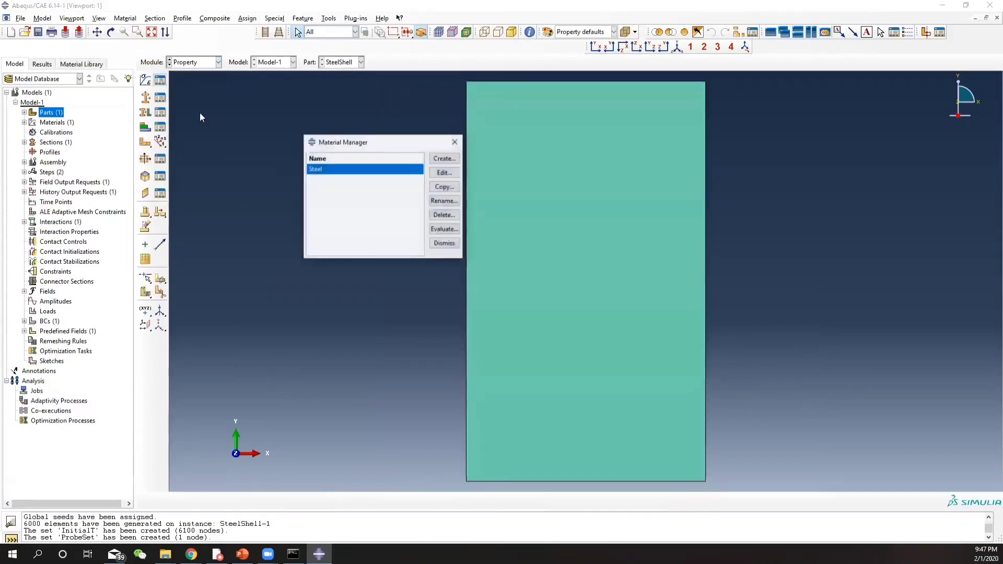
left_click(444, 172)
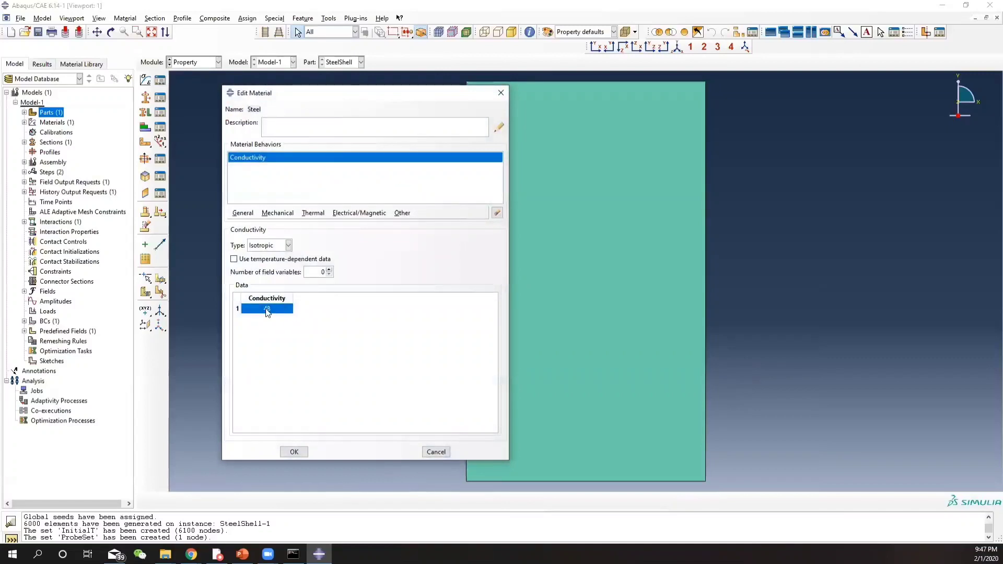
left_click(506, 93)
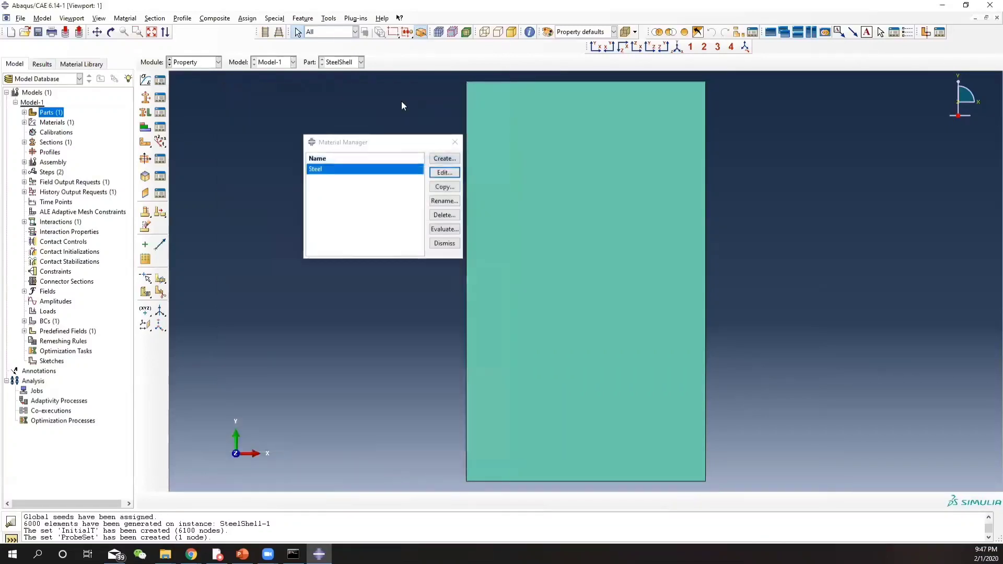
left_click(464, 139)
In the Step module, review the incrementation and solver settings of the SSAnalysis heat transfer step without changing them.
left_click(204, 63)
left_click(182, 104)
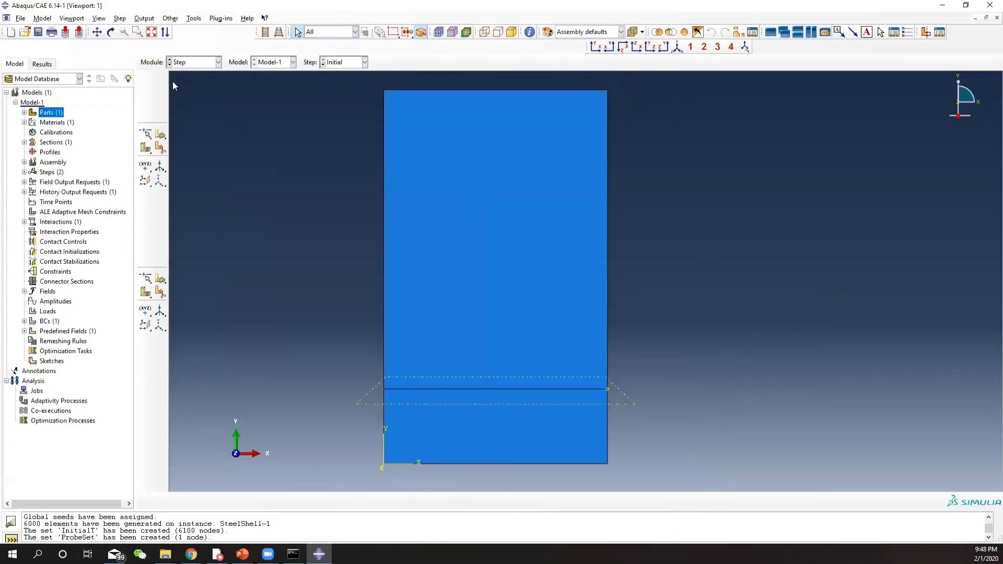
left_click(160, 80)
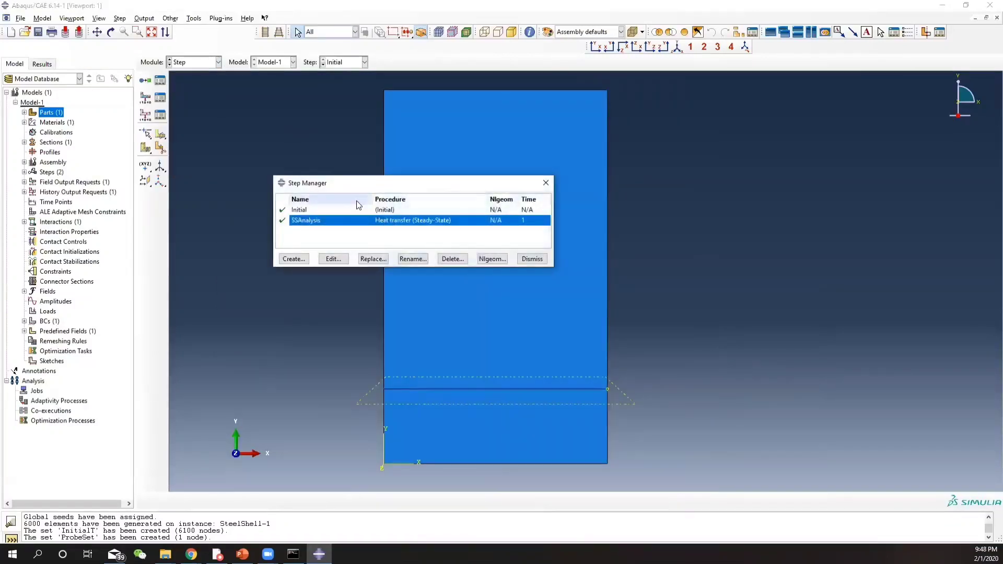
left_click(333, 259)
left_click(380, 136)
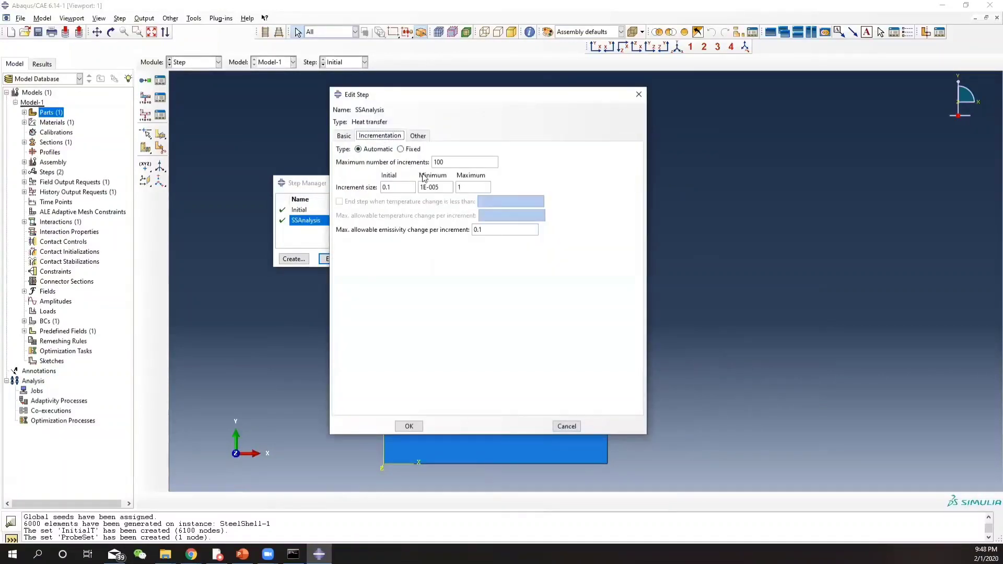
left_click(418, 135)
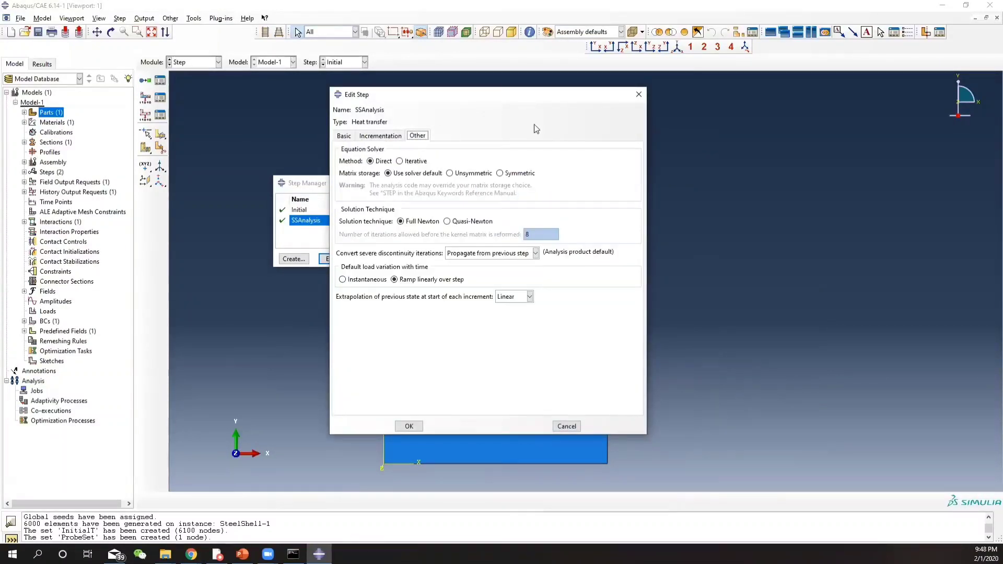
left_click(639, 94)
In the Job module, create a job named SSAnalysis from Model-1.
left_click(193, 62)
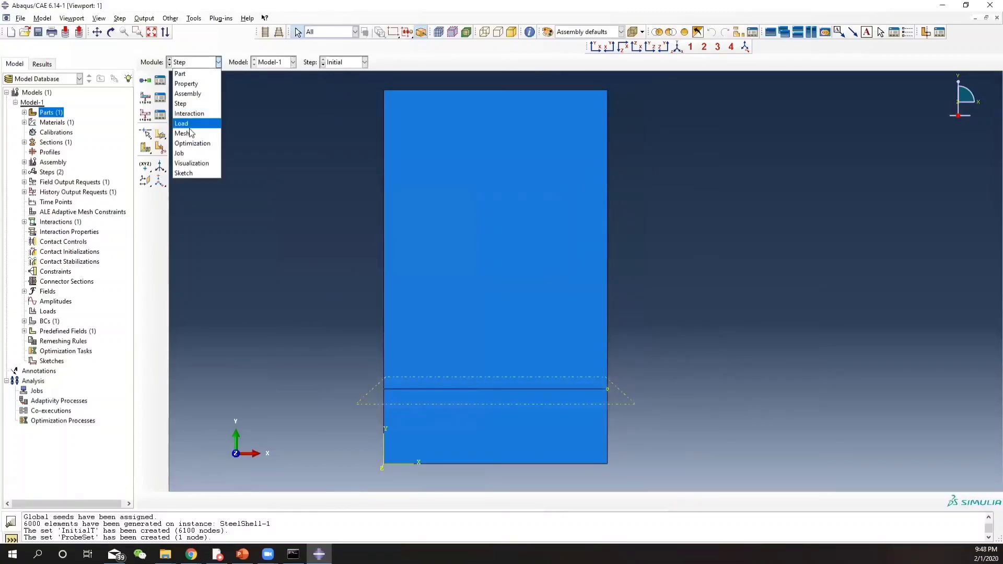
left_click(185, 152)
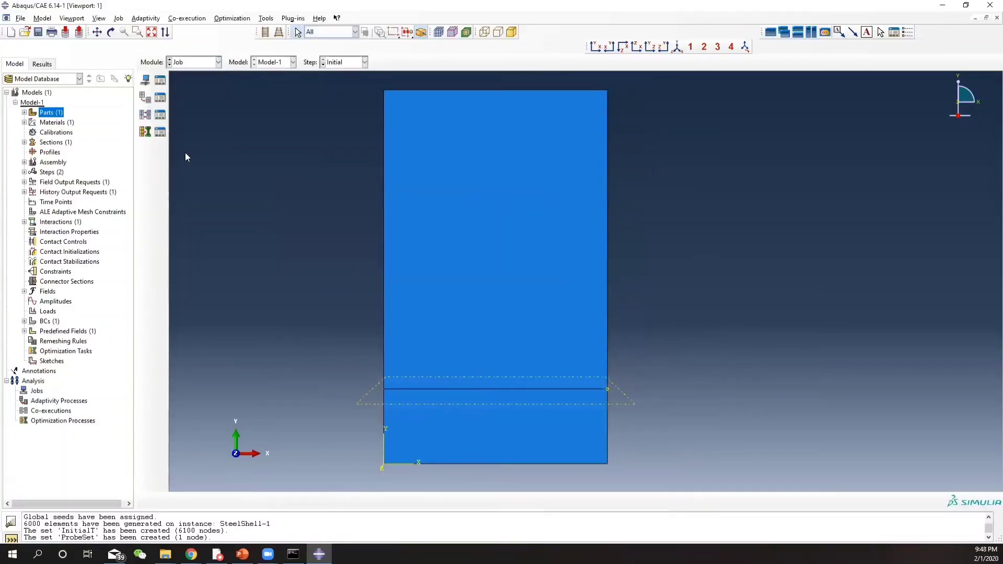
left_click(160, 80)
left_click(462, 280)
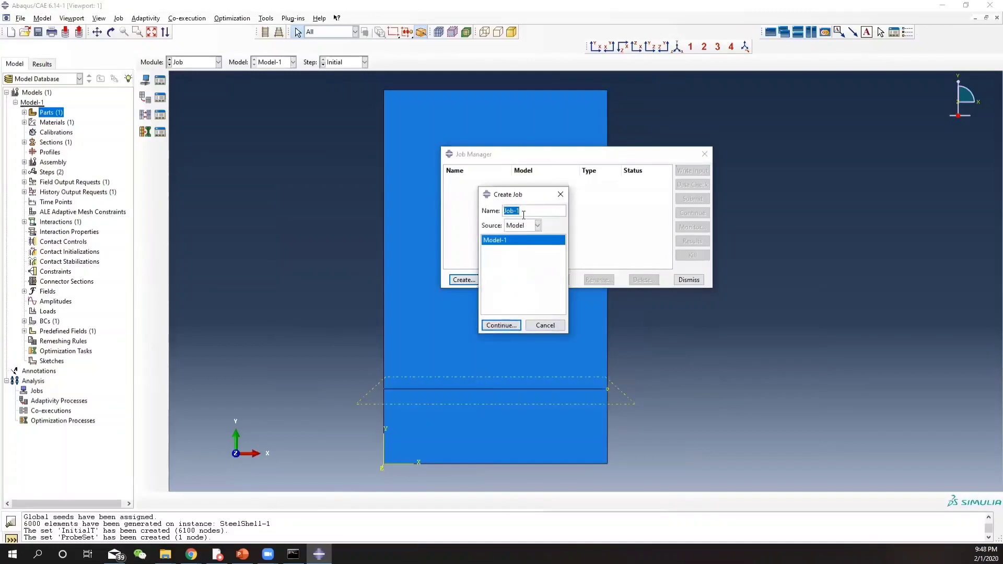
type("SSAnalysis")
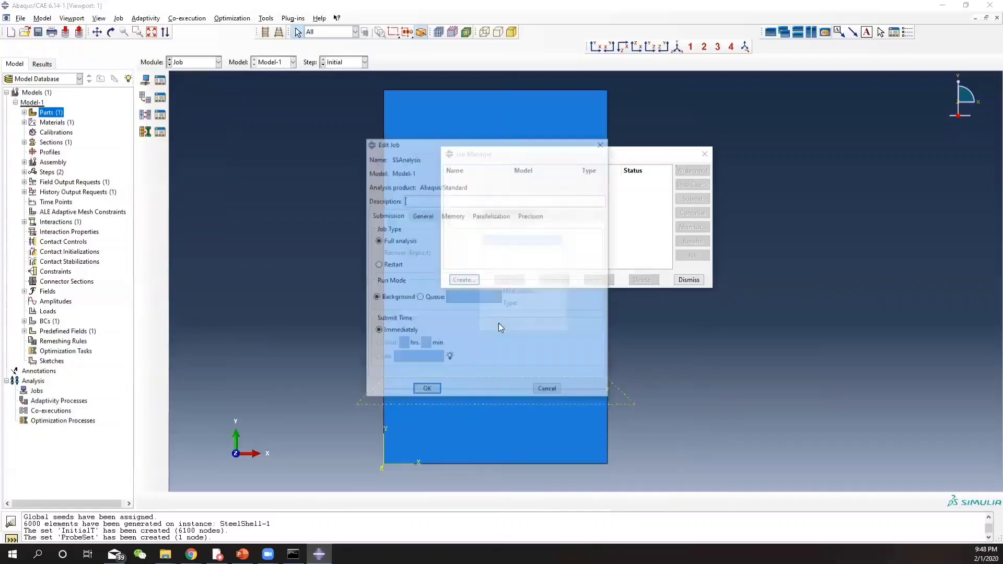
left_click(500, 324)
Check the computer's core and logical processor counts in the Windows Task Manager, and close it.
right_click(696, 554)
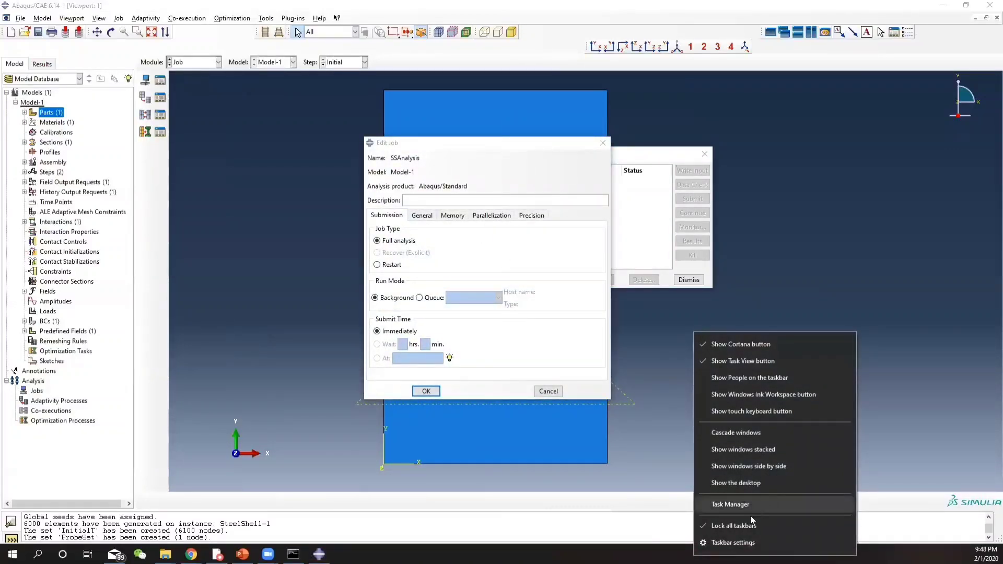
left_click(735, 505)
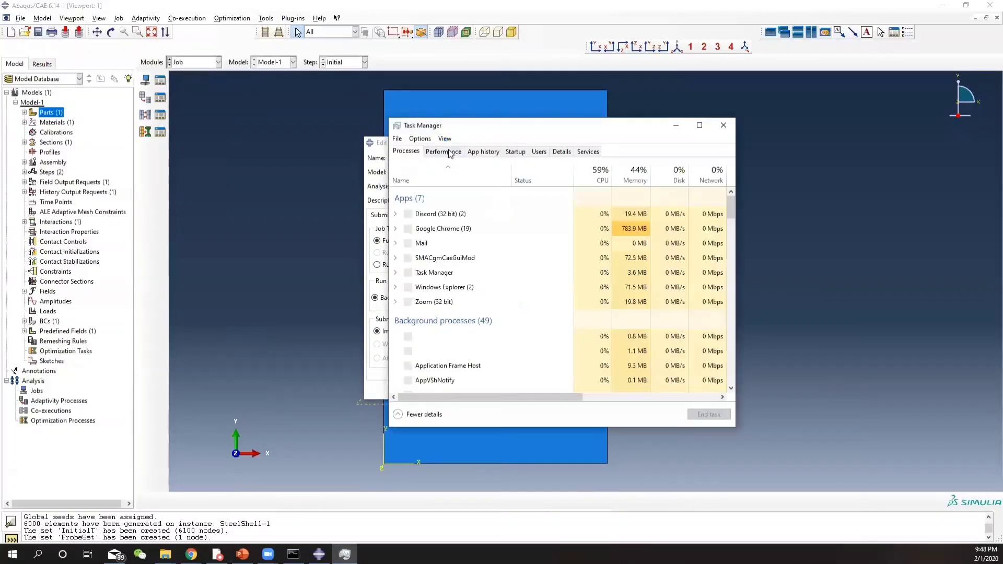
left_click(444, 152)
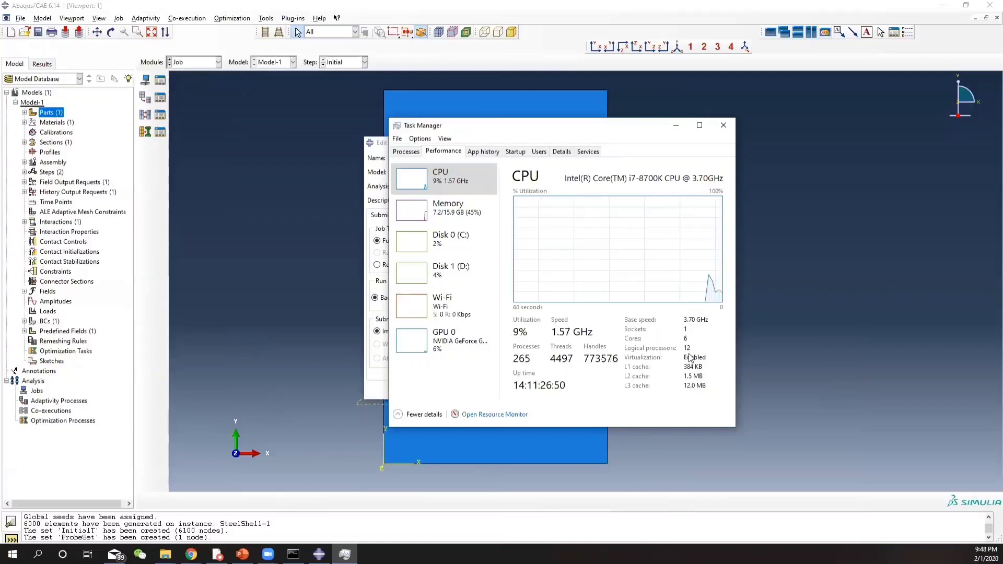
left_click(723, 125)
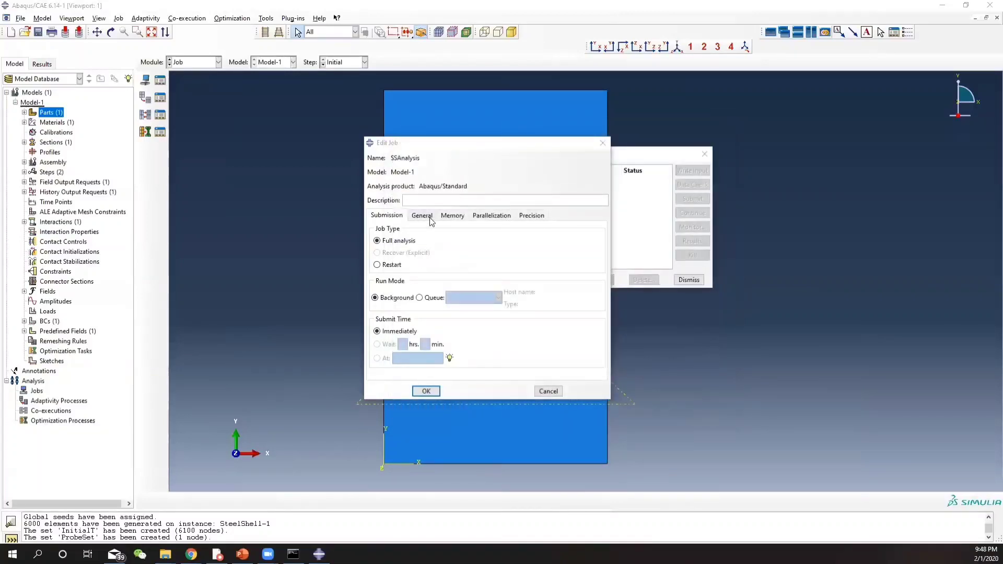
Set the SSAnalysis job to use 10 processors and GPGPU acceleration, keeping it as a full analysis submitted immediately.
left_click(430, 215)
left_click(441, 215)
left_click(491, 215)
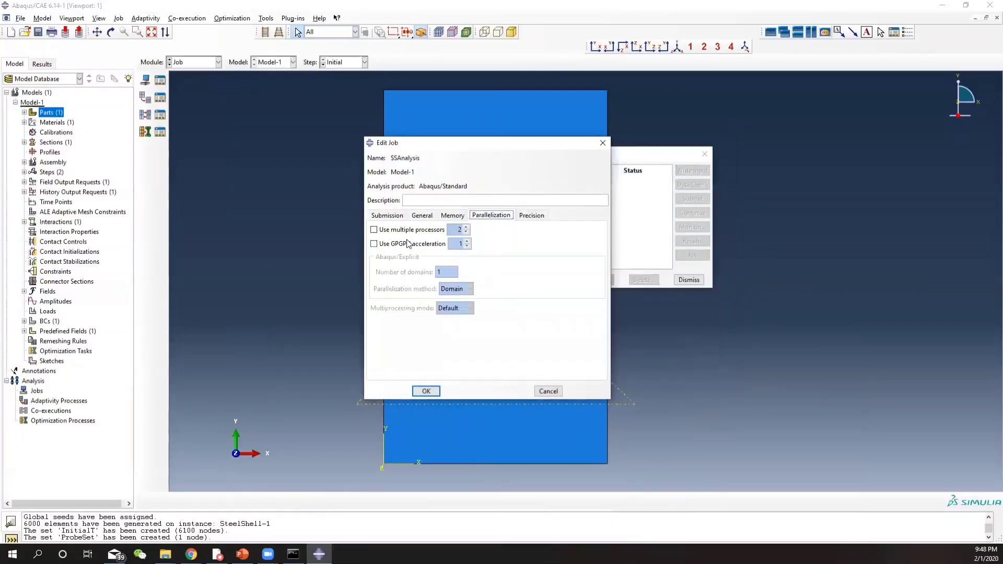
left_click(374, 230)
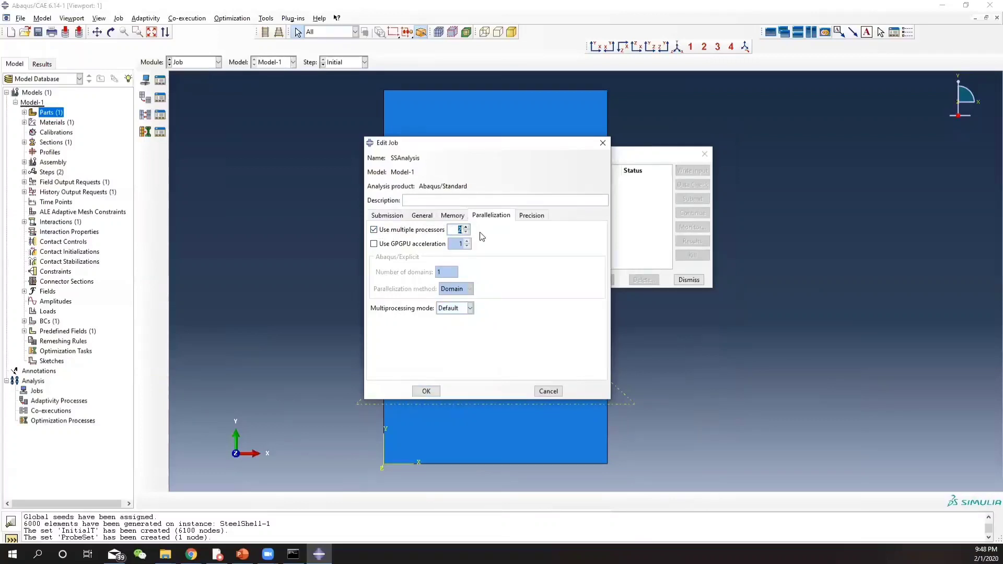
type("10")
left_click(374, 243)
left_click(389, 216)
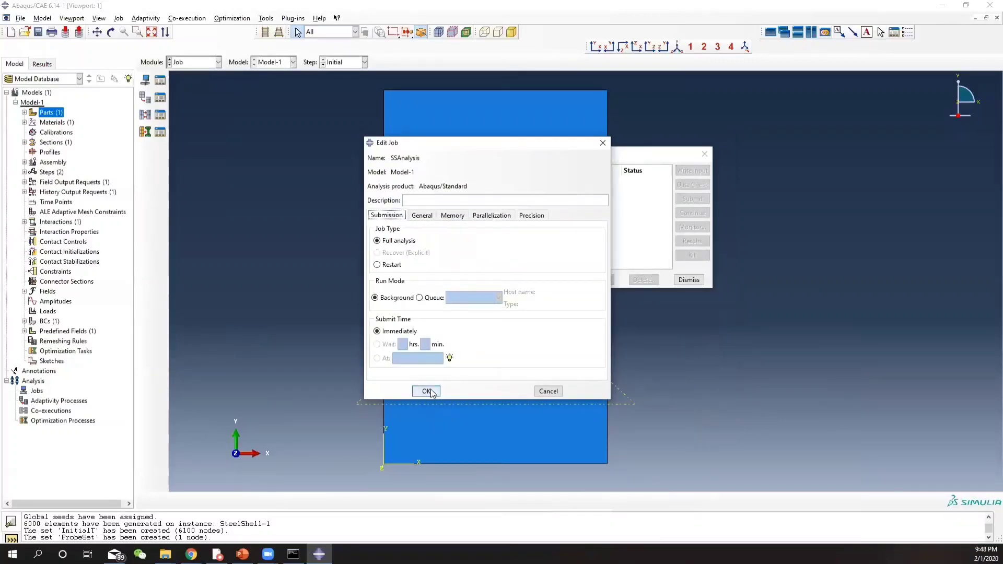
left_click(427, 391)
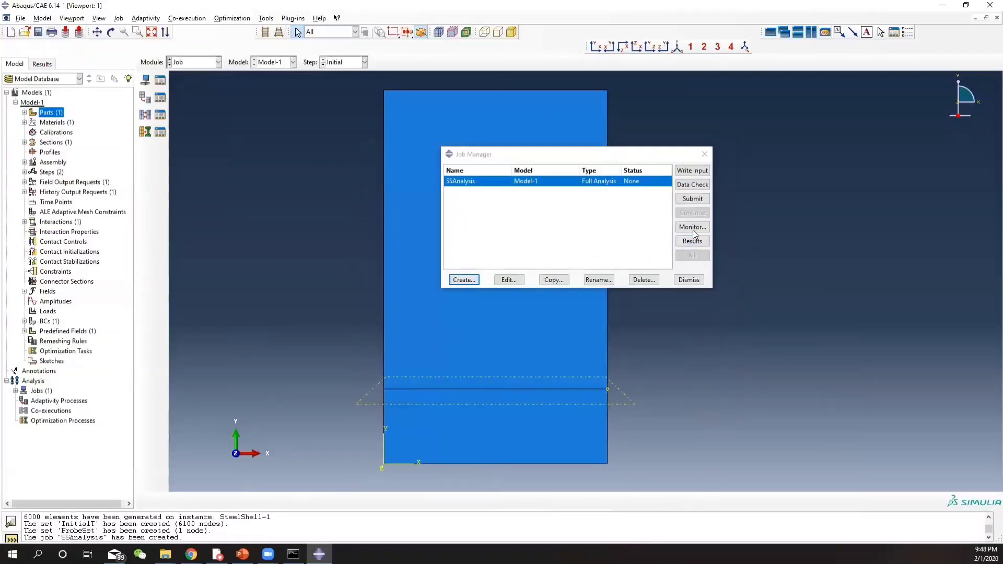
Submit the SSAnalysis job with its monitor open, and allow the existing job files to be overwritten.
left_click(699, 202)
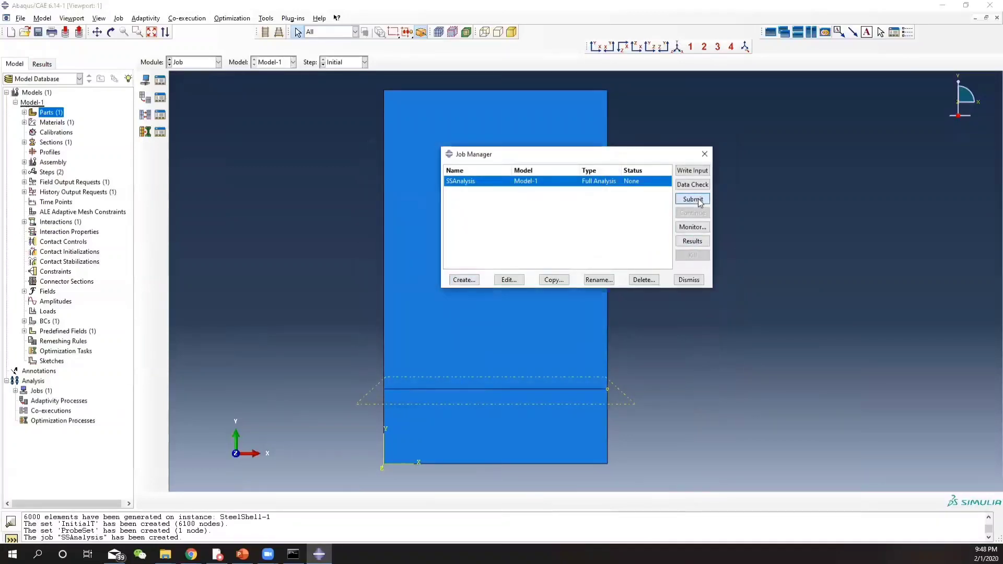
left_click(692, 227)
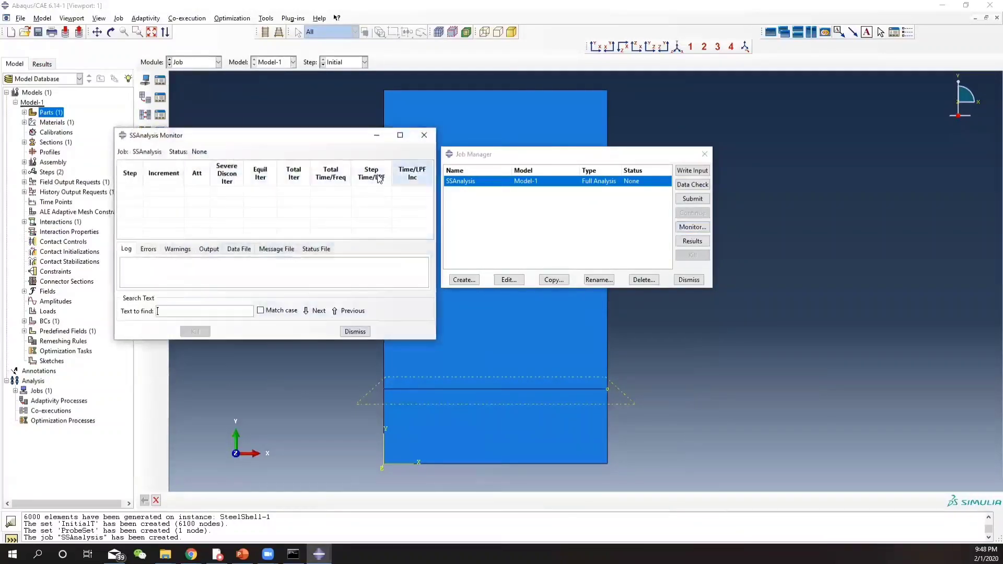
left_click_drag(333, 137, 302, 129)
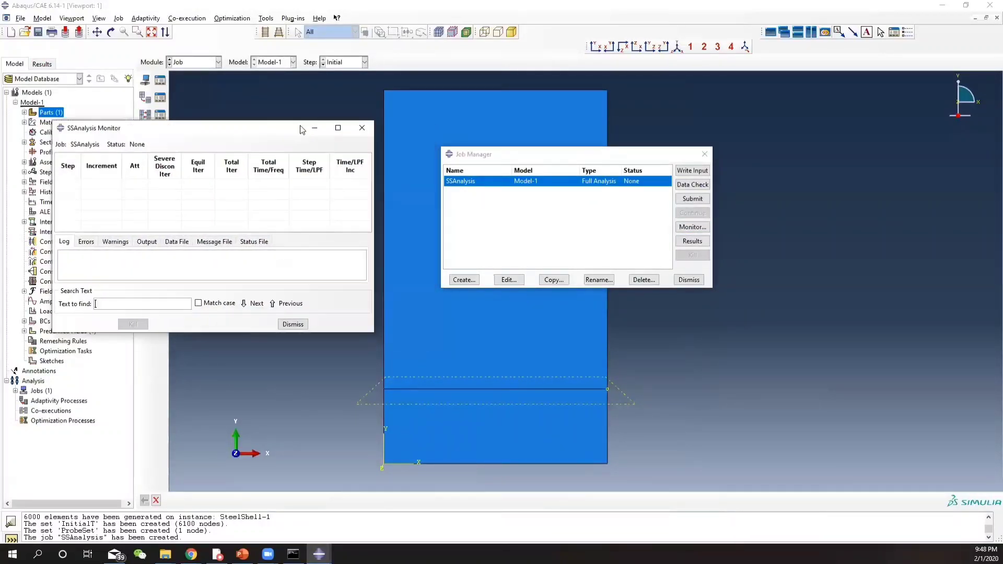
left_click(630, 184)
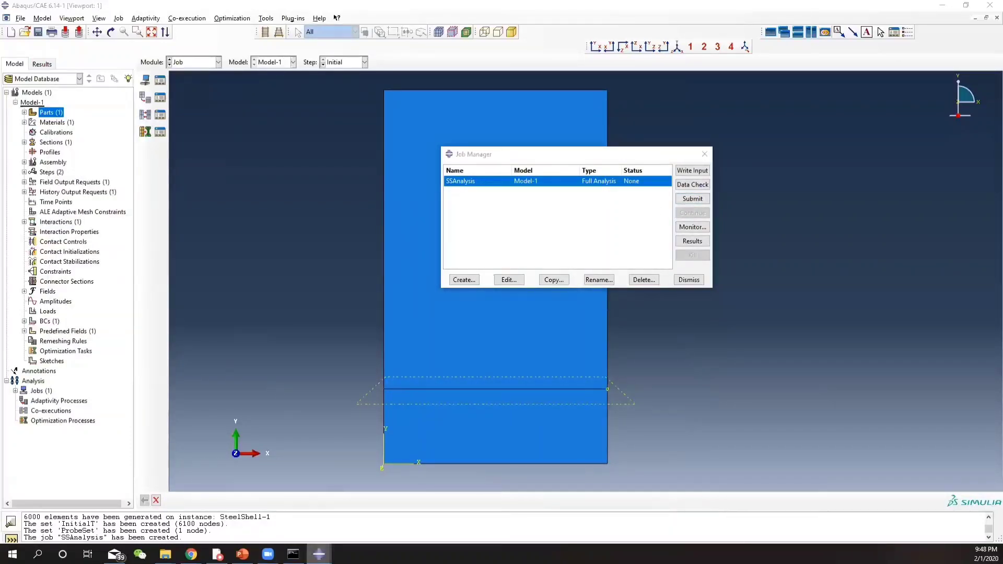
mouse_move(319, 553)
left_click(390, 506)
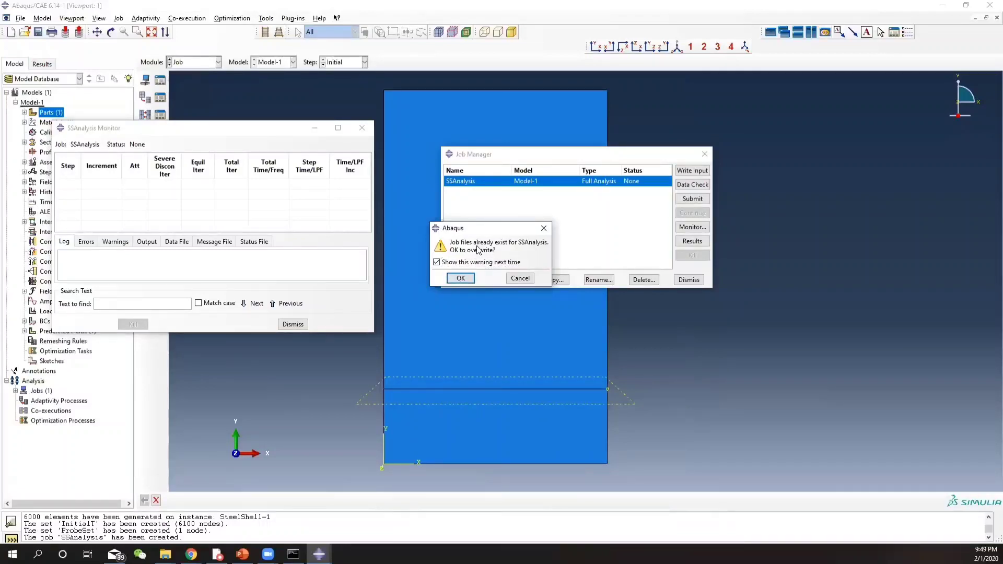
left_click(459, 279)
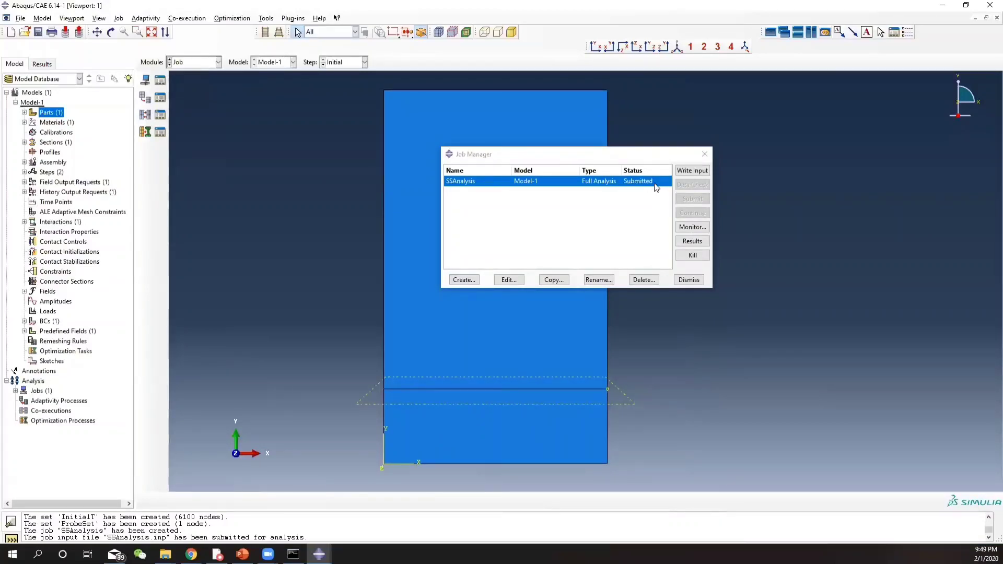
Monitor the SSAnalysis run until it finishes, checking its log, warnings and errors.
left_click(692, 227)
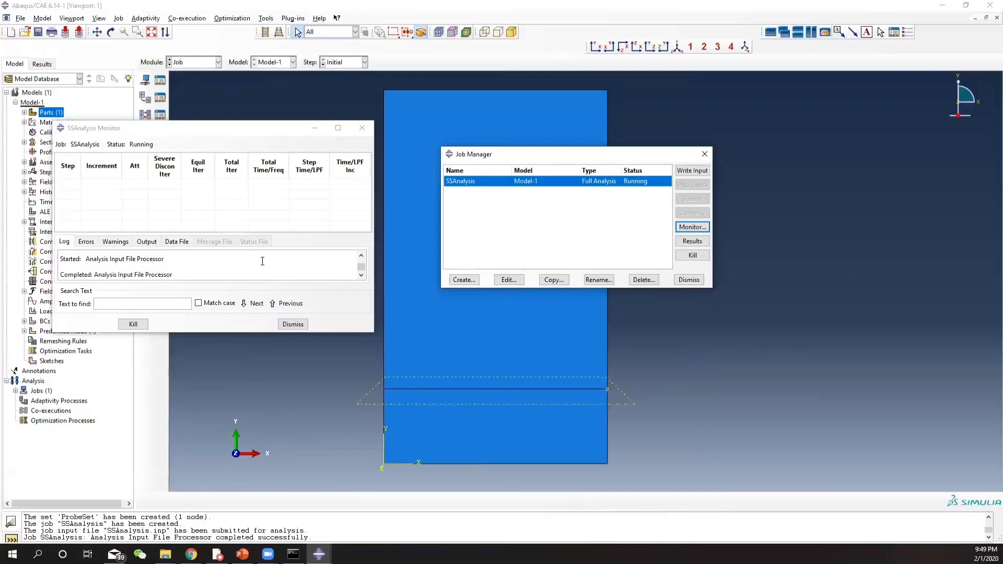
left_click(115, 241)
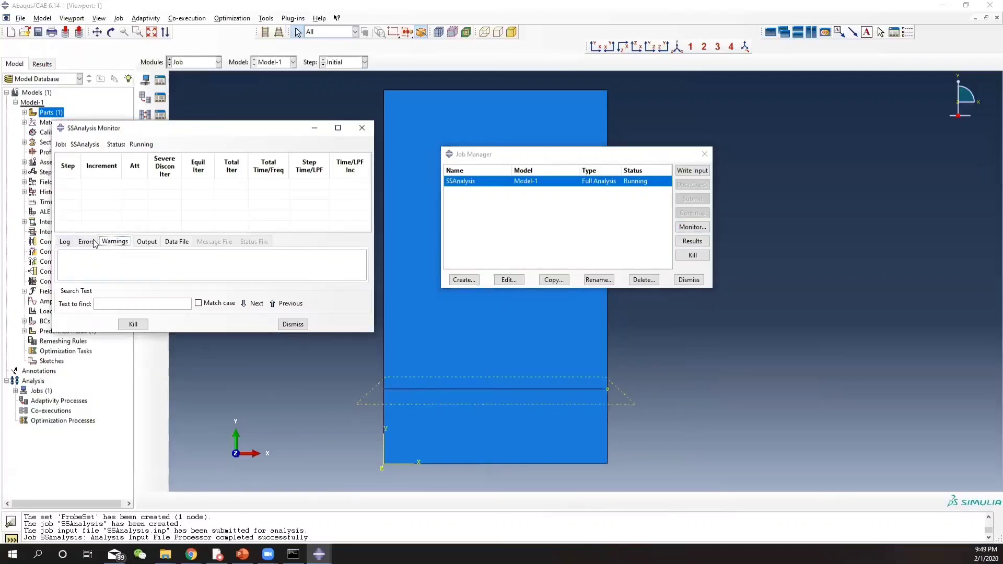
left_click(86, 242)
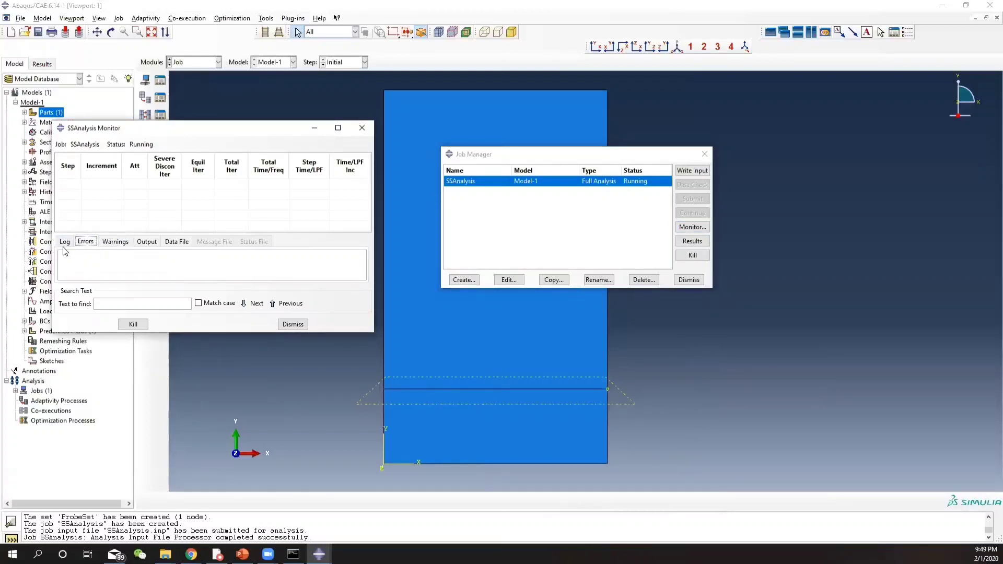
left_click(67, 243)
left_click(110, 243)
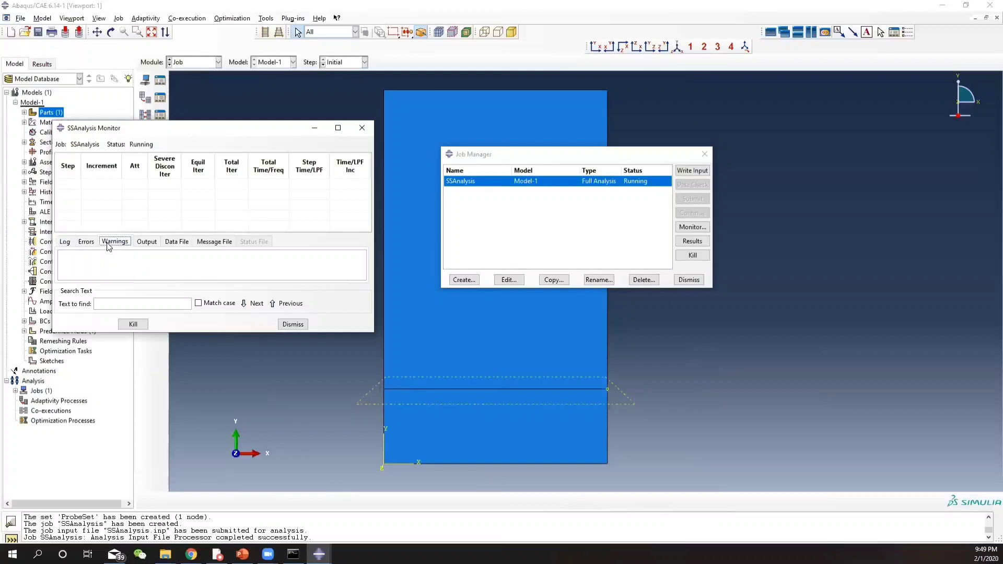
left_click(65, 243)
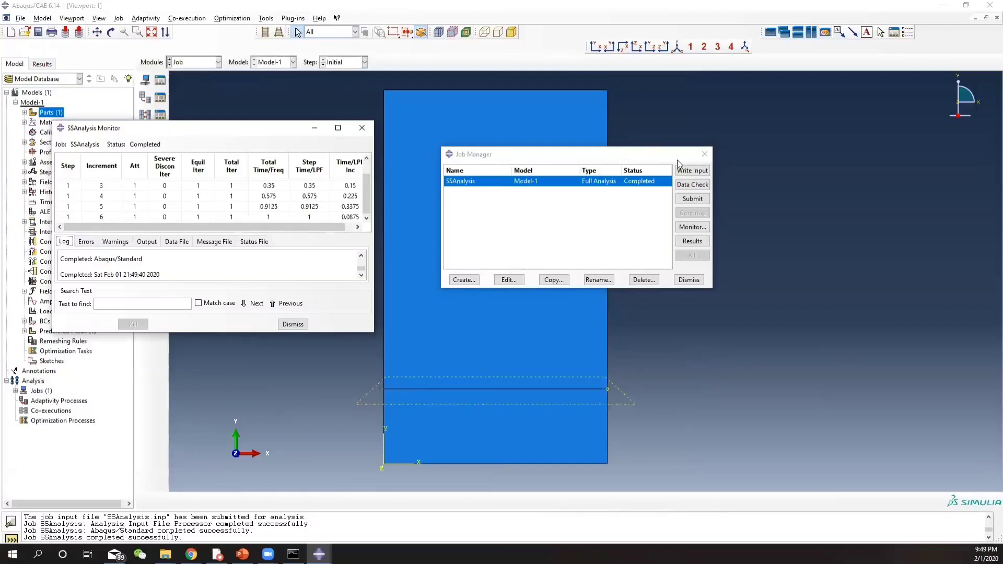
Open the SSAnalysis results and display a contour plot of the nodal temperature NT11.
left_click(692, 241)
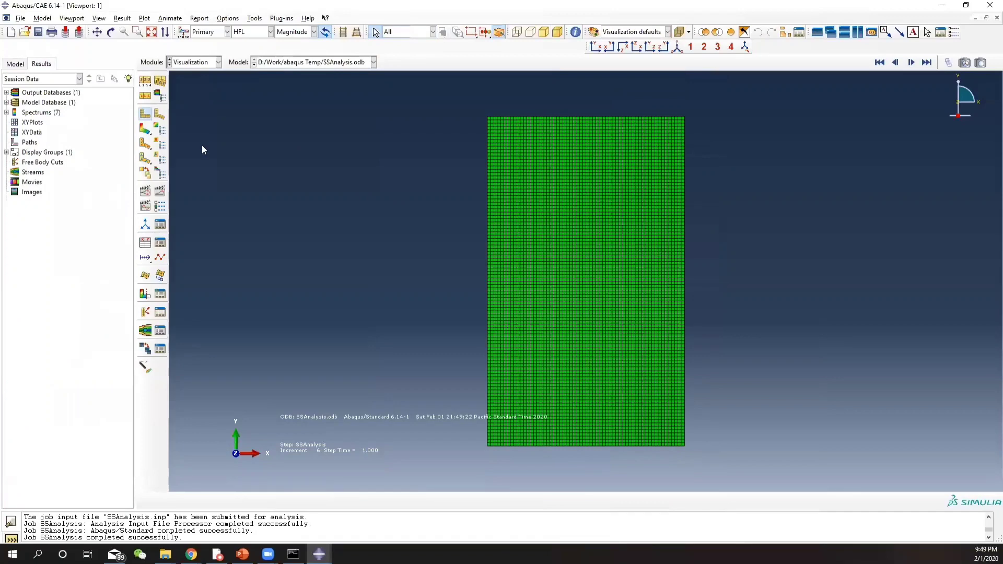
left_click(145, 131)
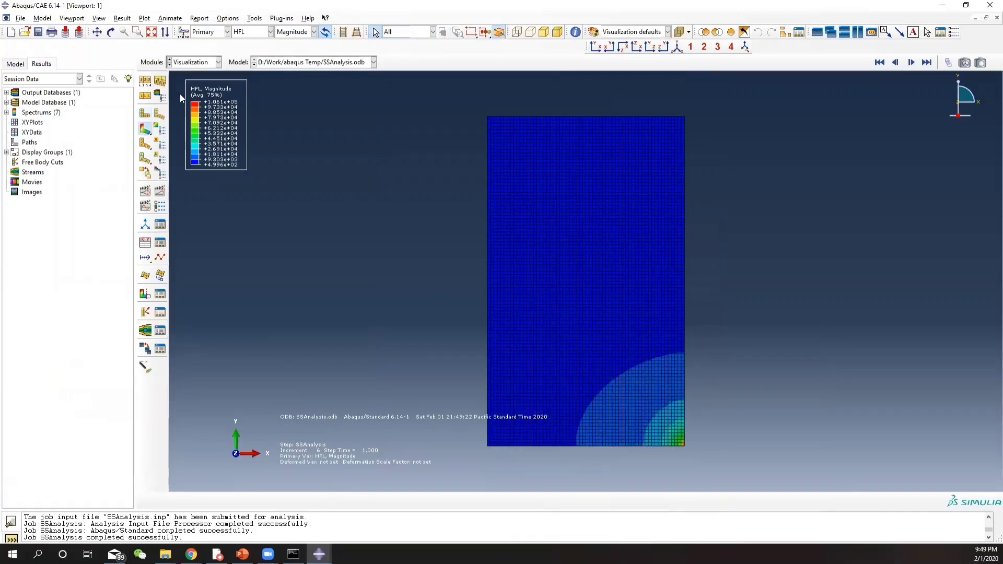
left_click(253, 32)
left_click(243, 54)
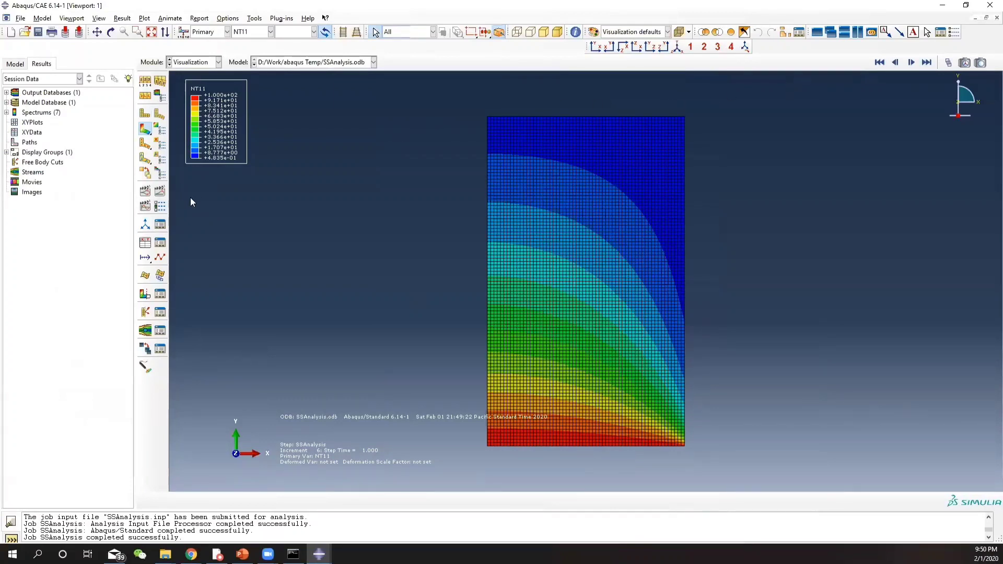
Animate the temperature contours by scale factor in a loop, with the frame rate slowed to about midway between slow and fast.
left_click(145, 191)
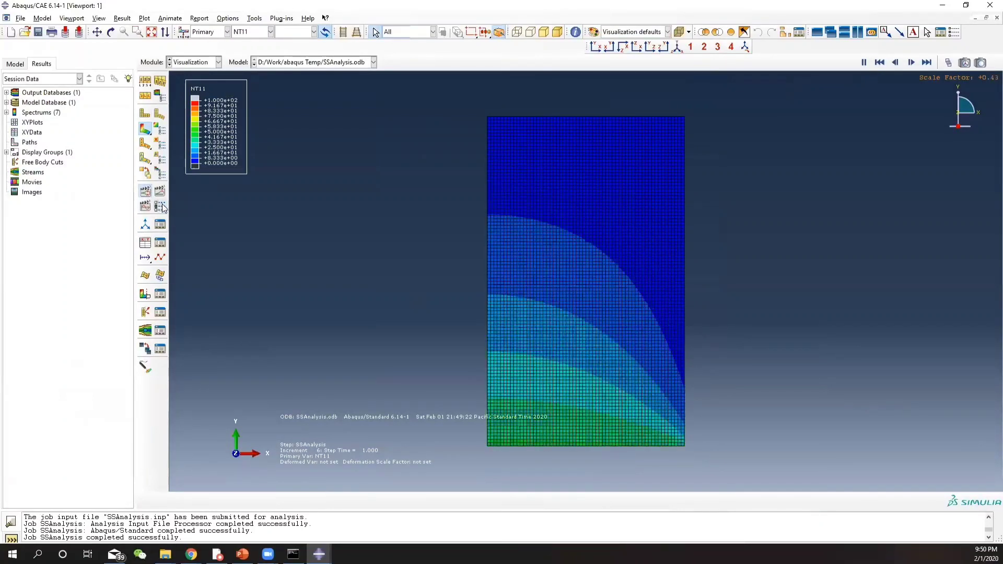
left_click(160, 206)
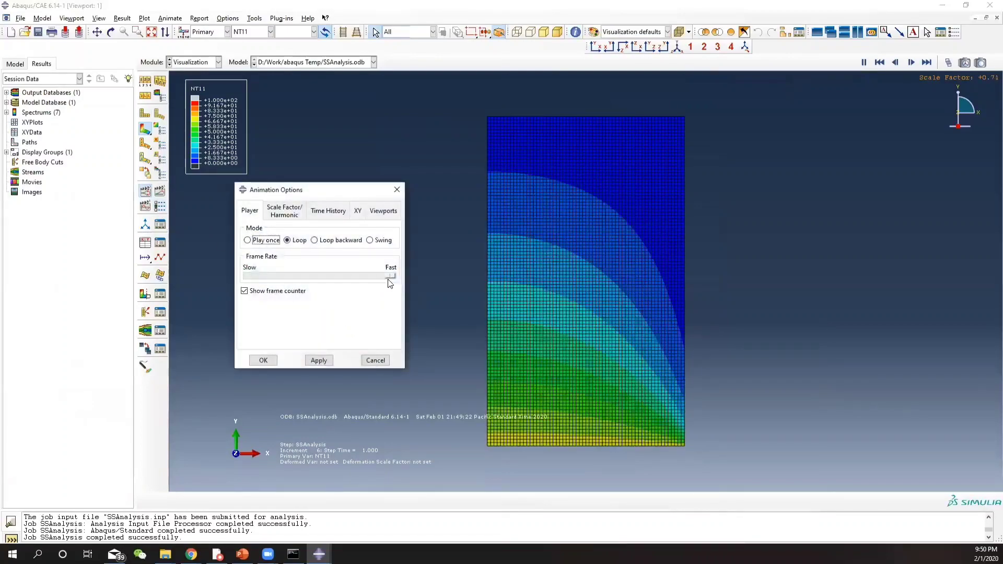
left_click_drag(386, 275, 303, 281)
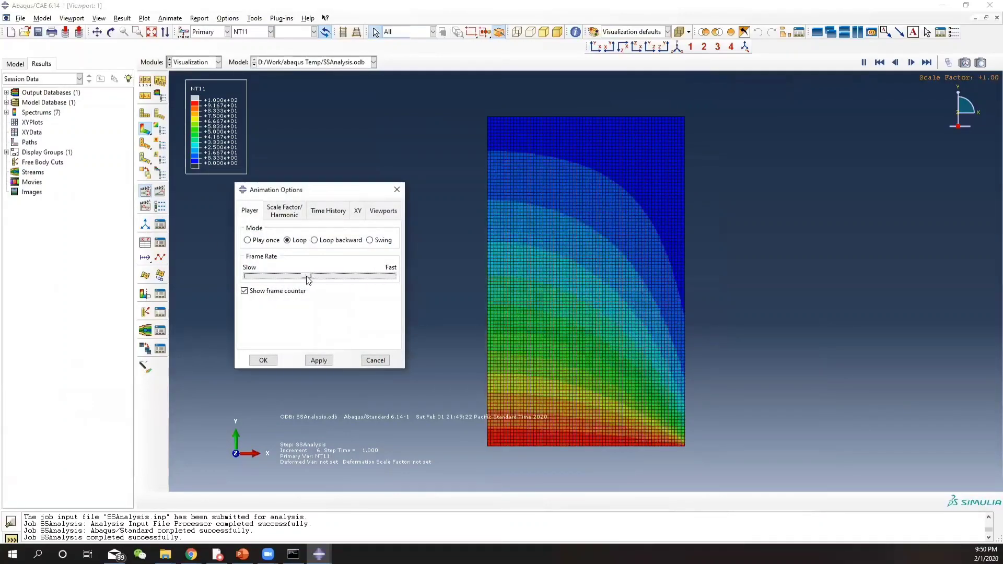
left_click(317, 360)
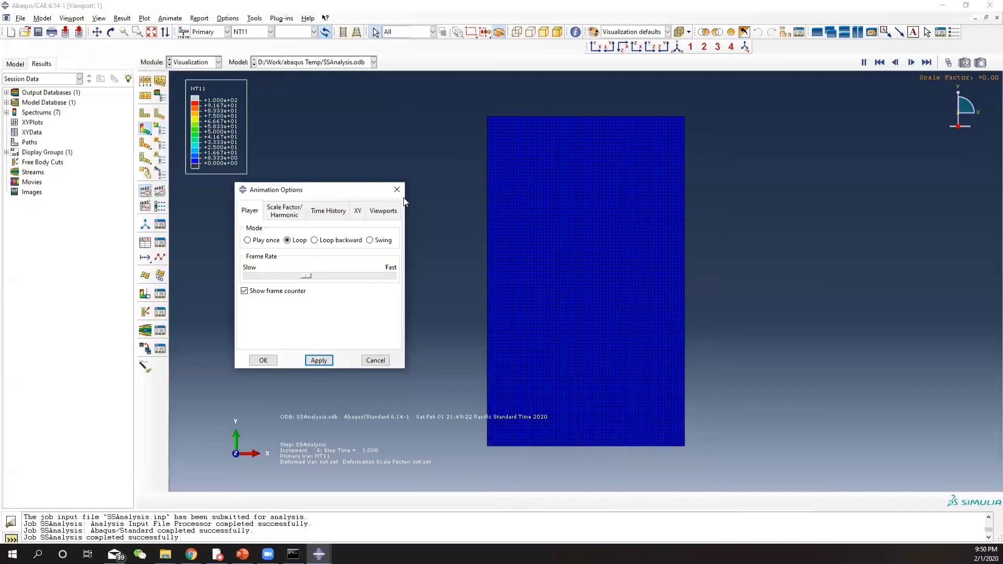
left_click(393, 190)
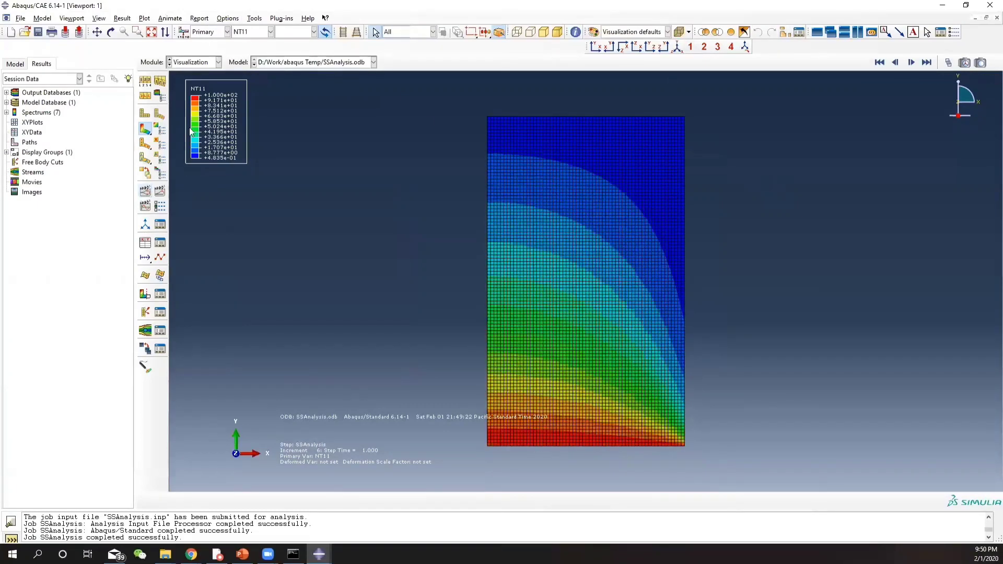
Create XY data from the ODB history output and plot the NT11 nodal temperature of PROBESET against time.
left_click(254, 19)
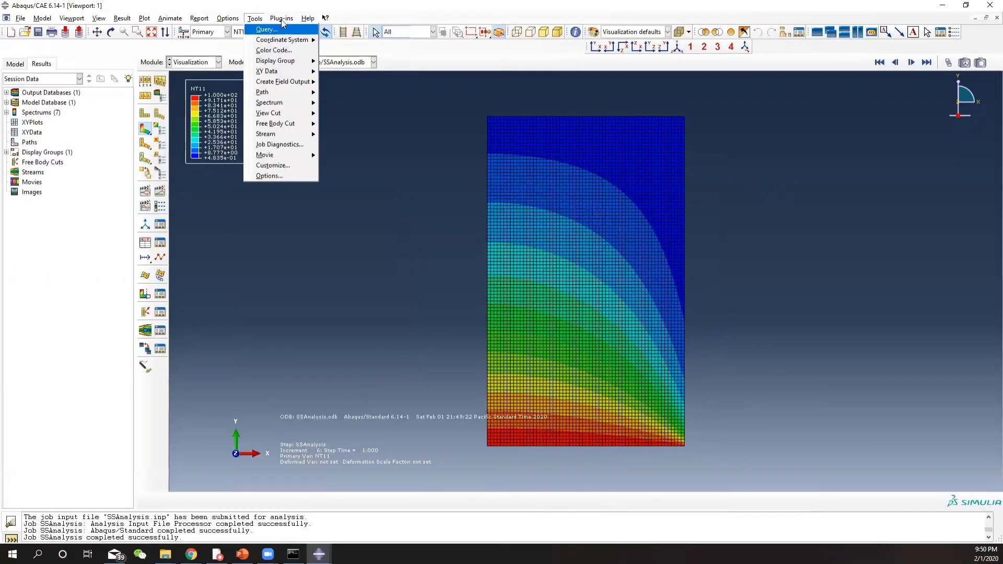
mouse_move(285, 73)
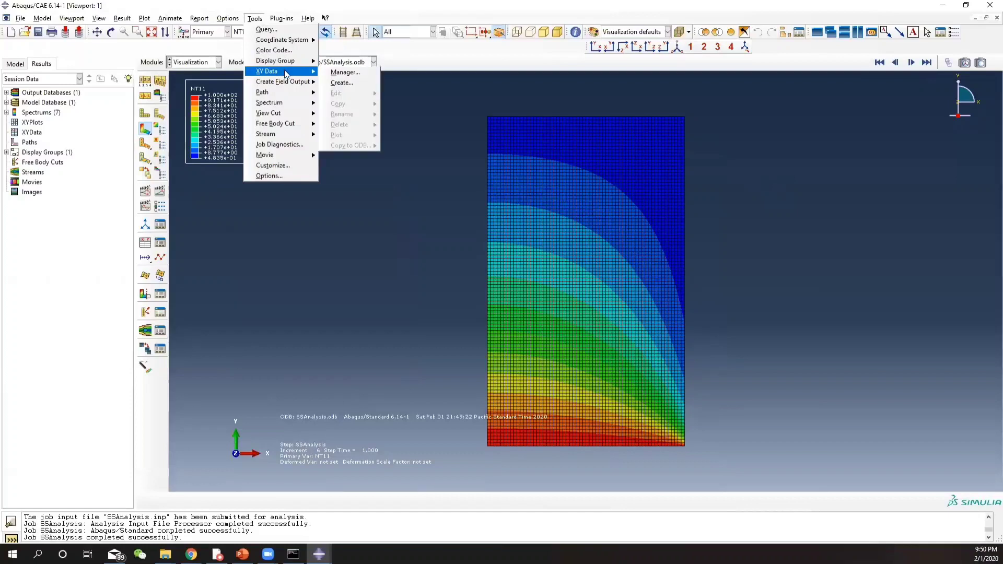
left_click(359, 83)
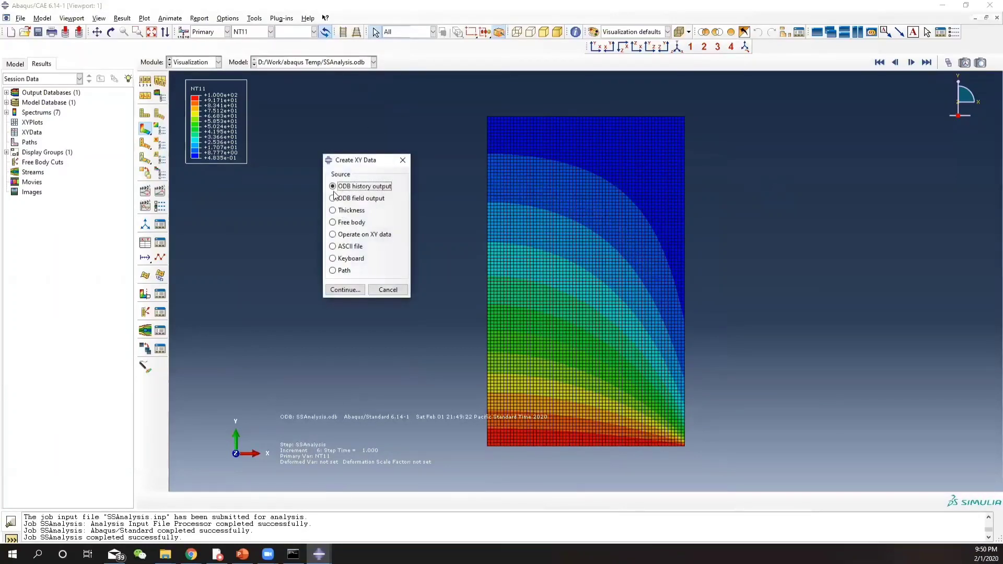
left_click(339, 289)
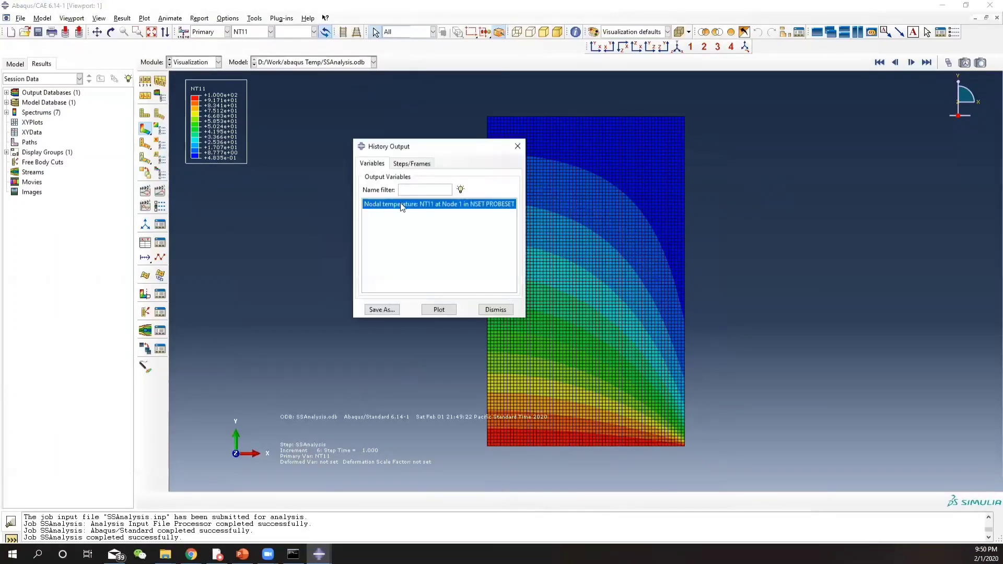
left_click(437, 309)
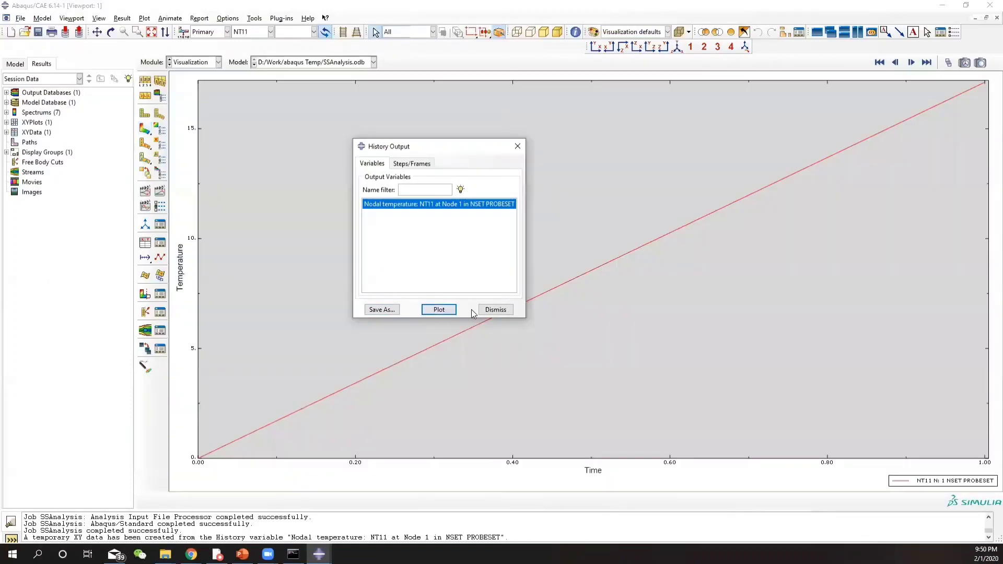
left_click(516, 146)
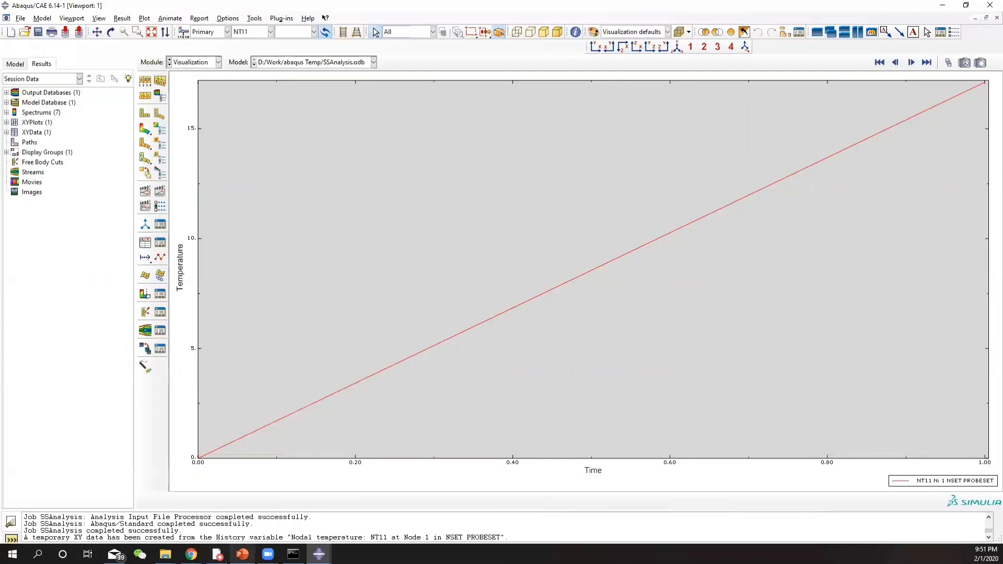
Review the Governing Equation slide in PowerPoint, close the SSAnalysis monitor, and return to the Abaqus viewport.
left_click(243, 553)
left_click(104, 271)
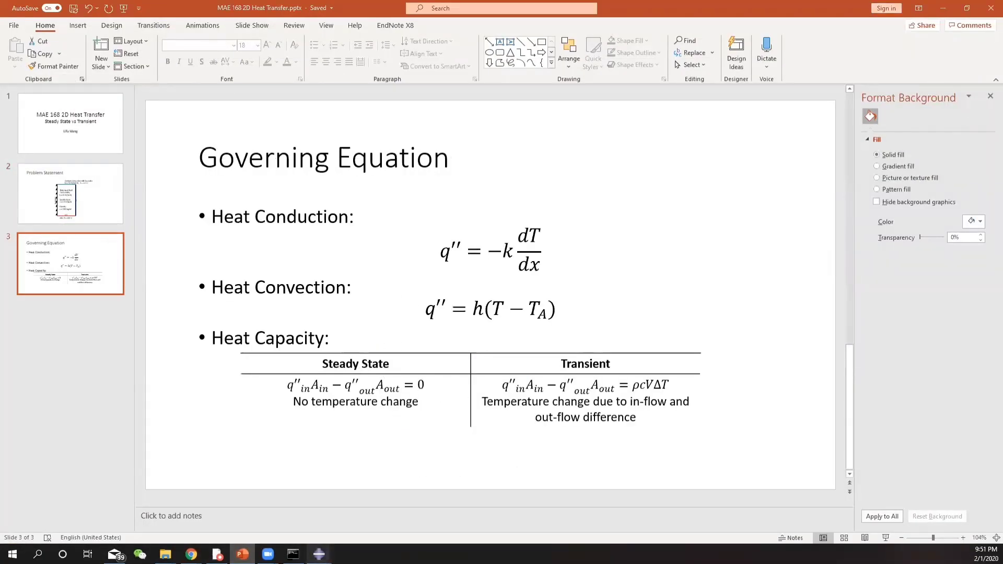
mouse_move(319, 554)
left_click(385, 515)
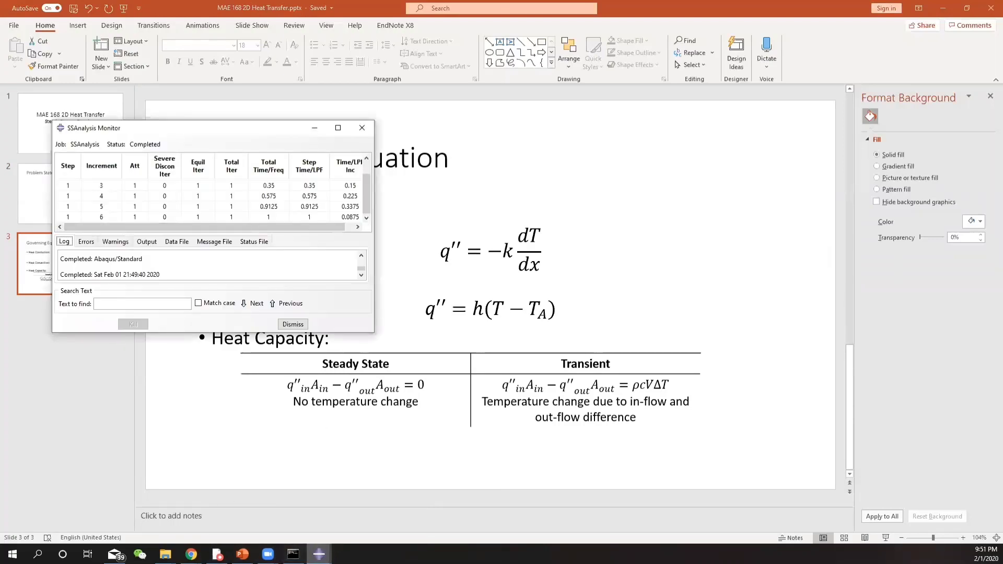
left_click(361, 127)
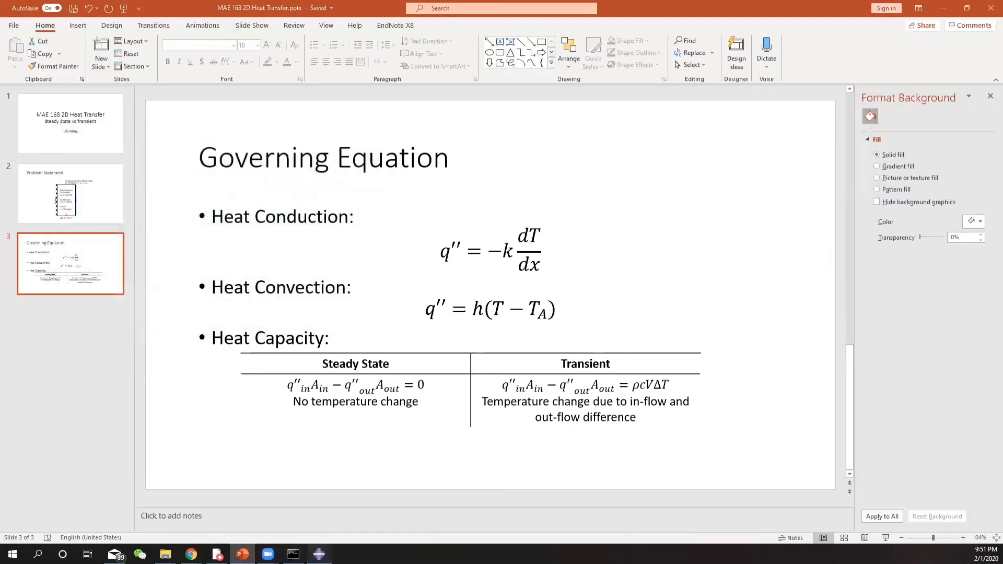
left_click(319, 553)
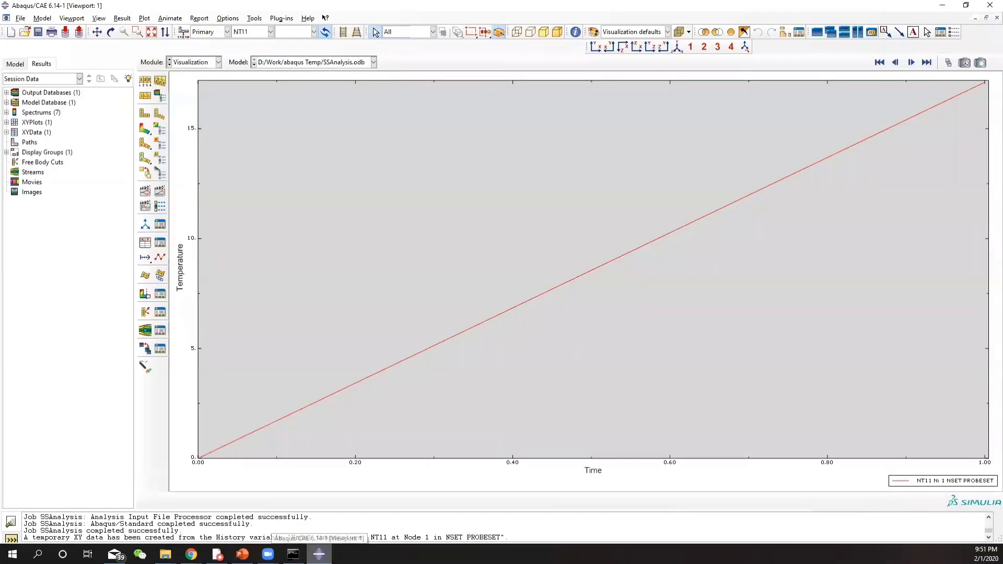
In the Property module, add a uniform mass density of 7850 to the Steel material, taking the value from the Problem Statement slide.
left_click(197, 62)
left_click(196, 84)
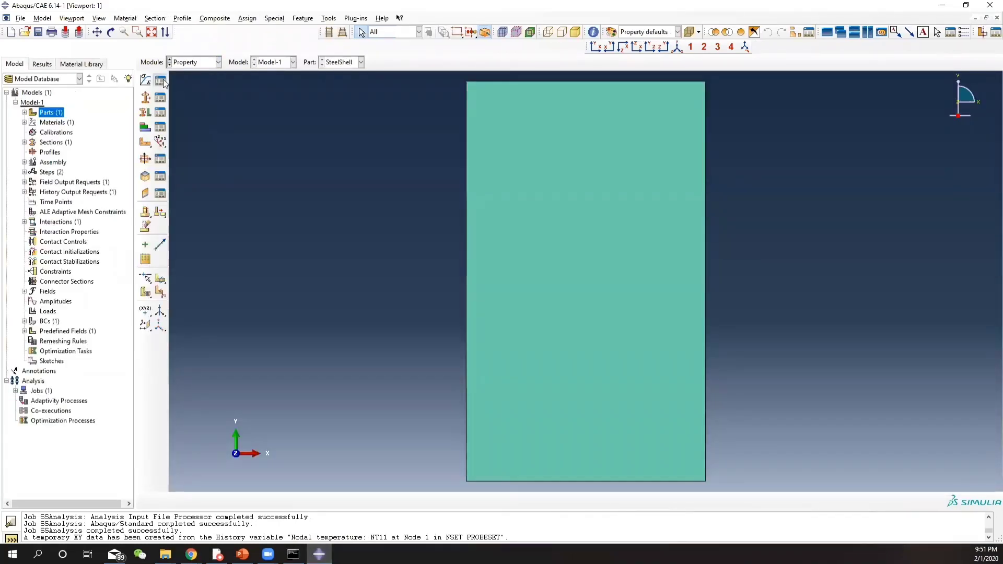
left_click(161, 81)
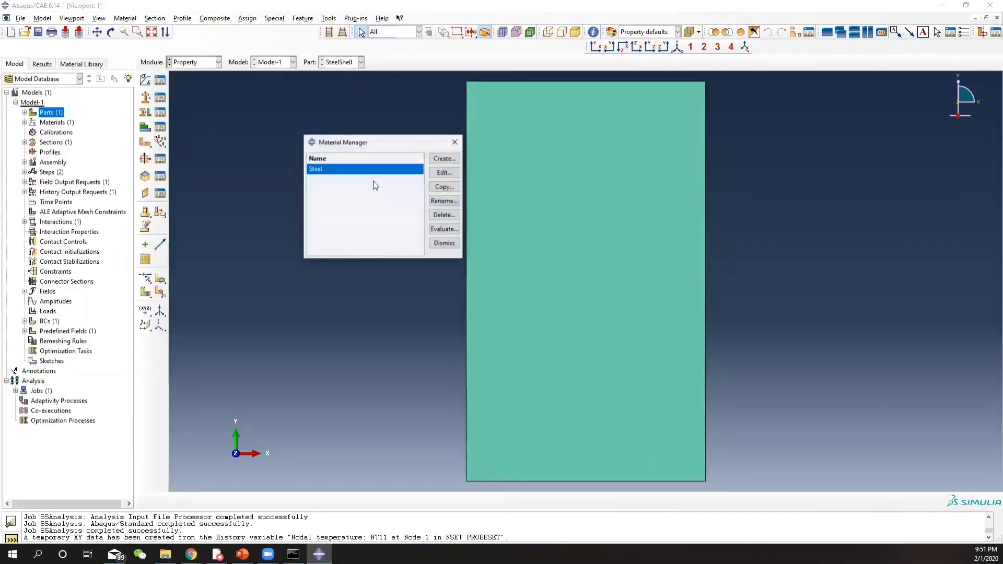
left_click(450, 177)
left_click(243, 213)
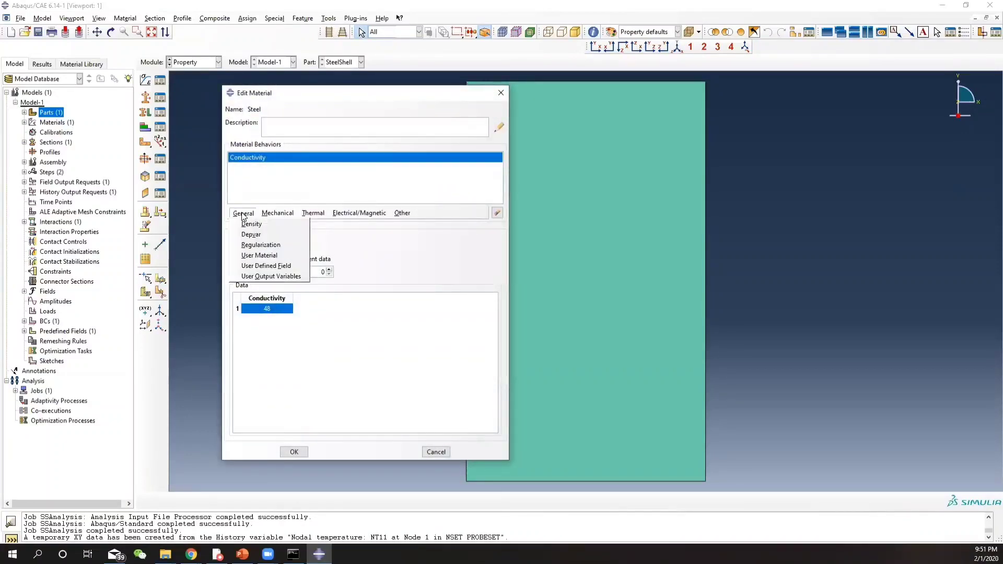
left_click(248, 224)
left_click(242, 554)
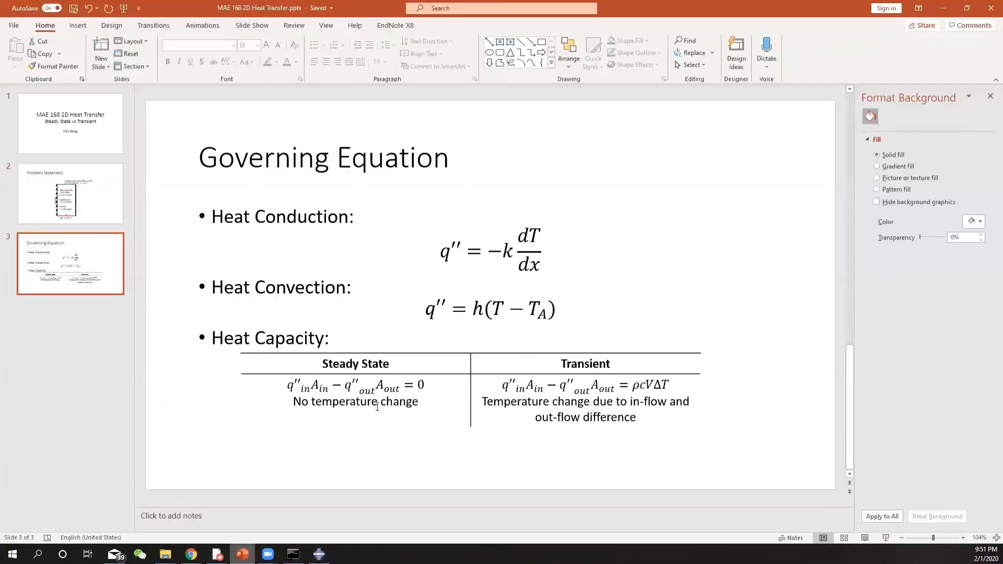
scroll(468, 377, "up", 1)
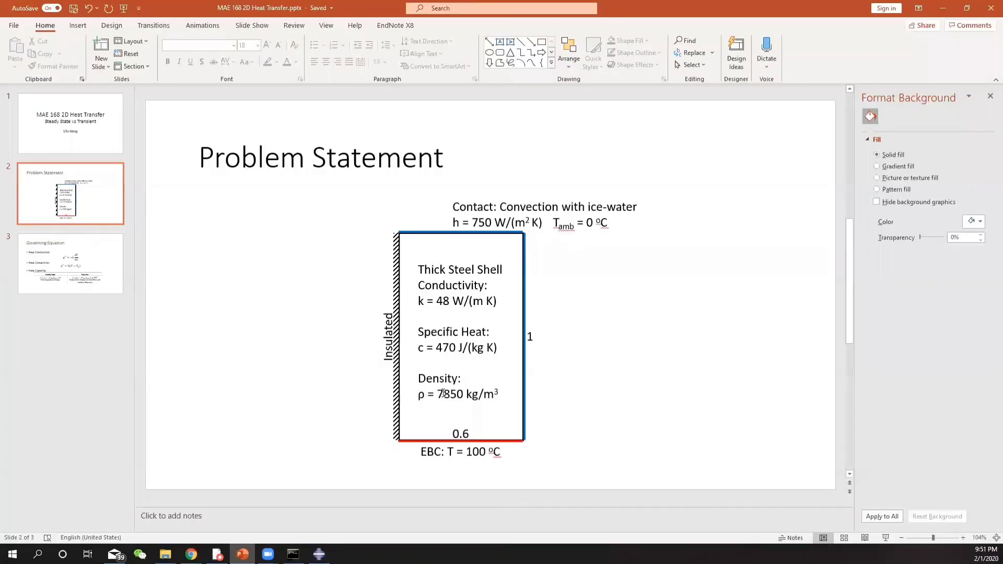
left_click(319, 554)
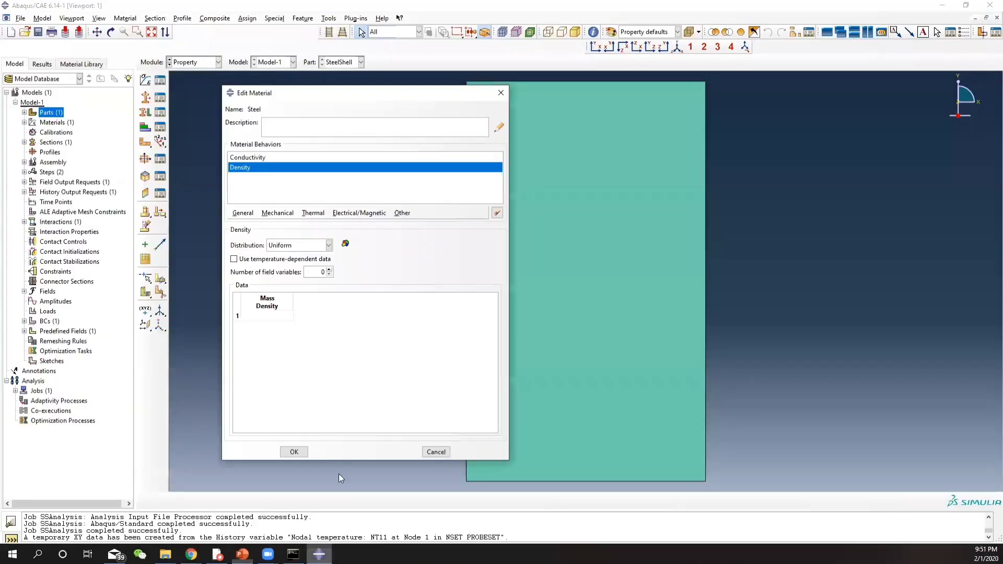
left_click(278, 315)
type("7850")
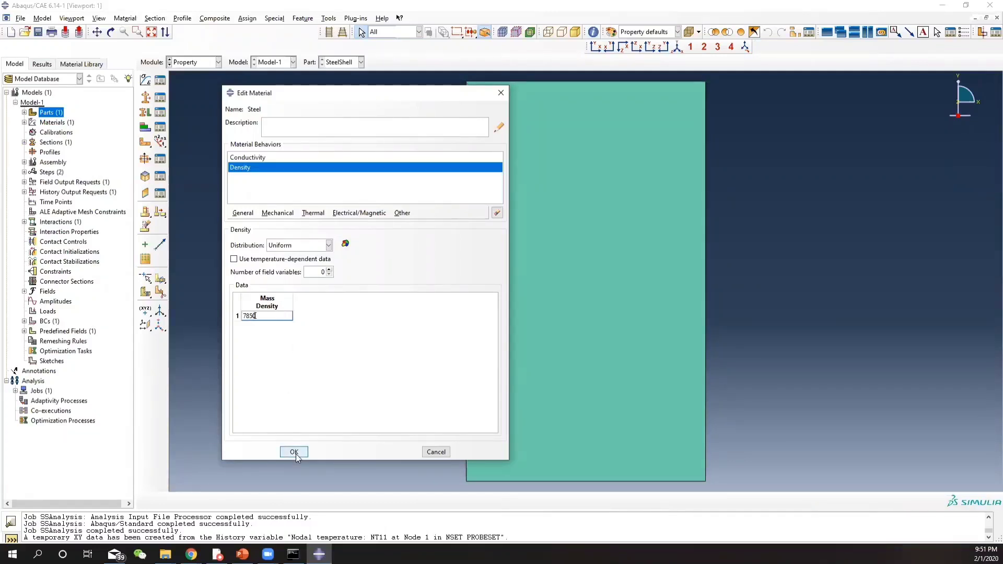
left_click(318, 308)
Add a constant-volume specific heat of 470 to Steel, checking the value on the Problem Statement slide, and save the material.
left_click(313, 213)
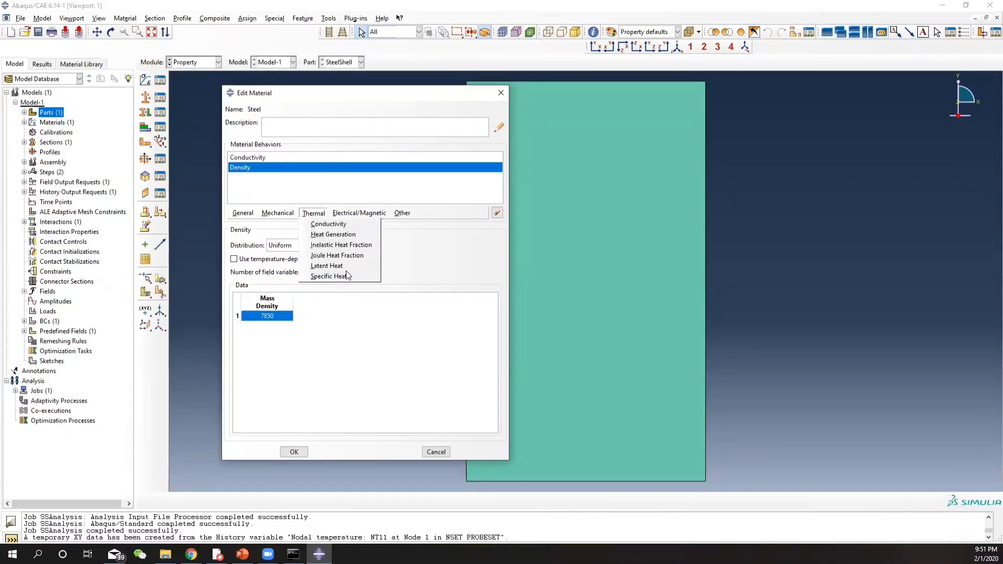
left_click(329, 275)
left_click(271, 312)
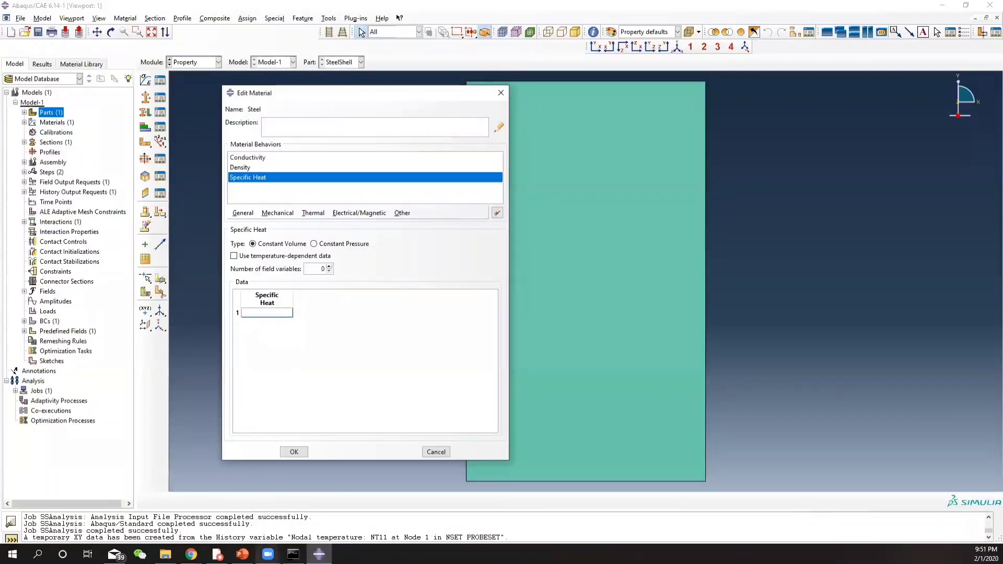
left_click(242, 554)
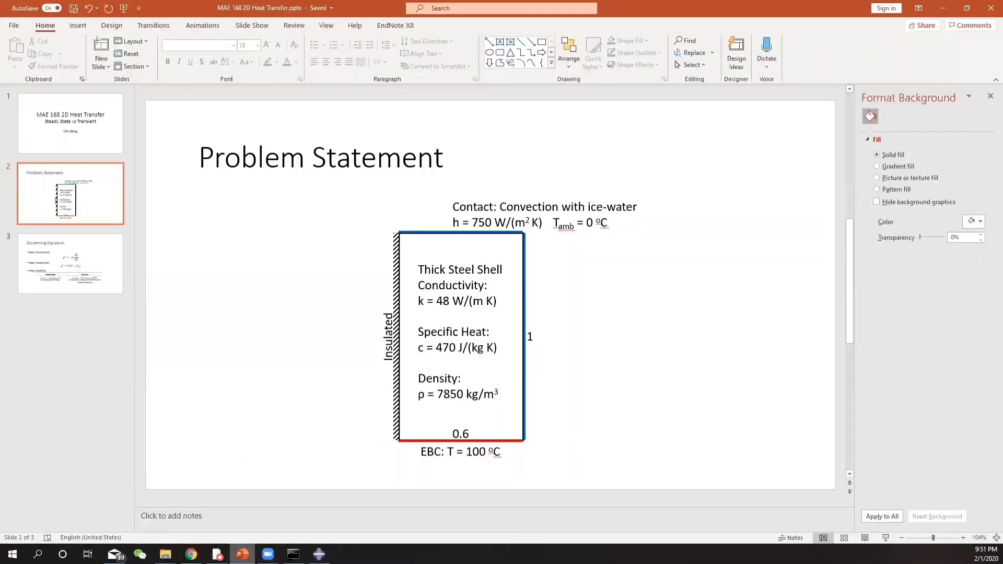
left_click(318, 554)
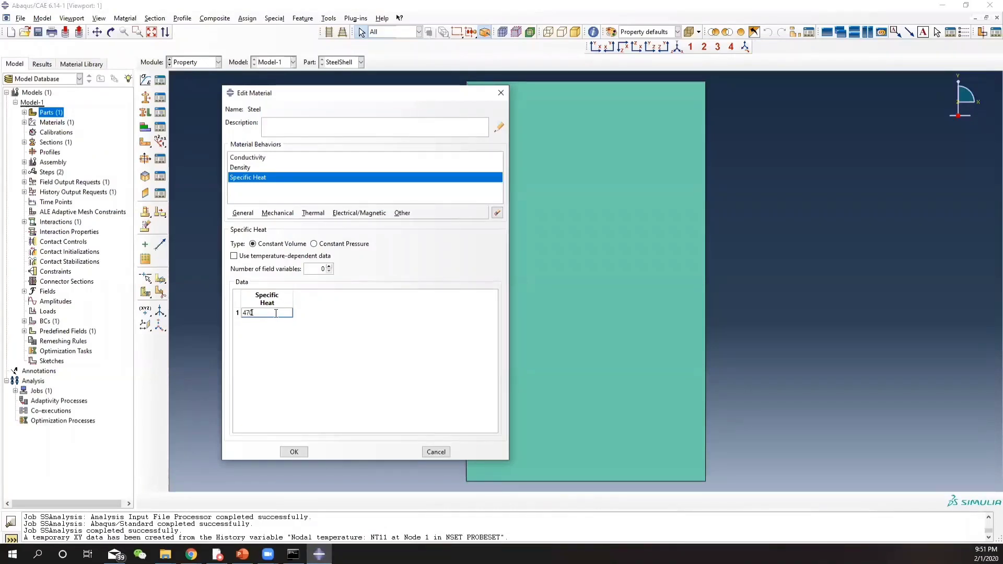
left_click(294, 452)
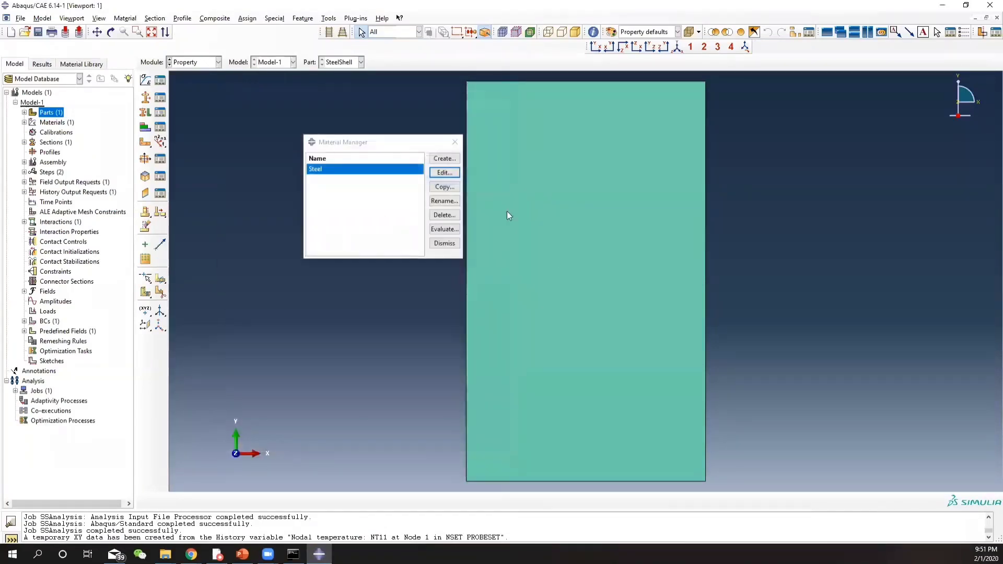
Close the Material Manager and suppress the steady-state SSAnalysis step in the Step module.
left_click(454, 142)
left_click(207, 63)
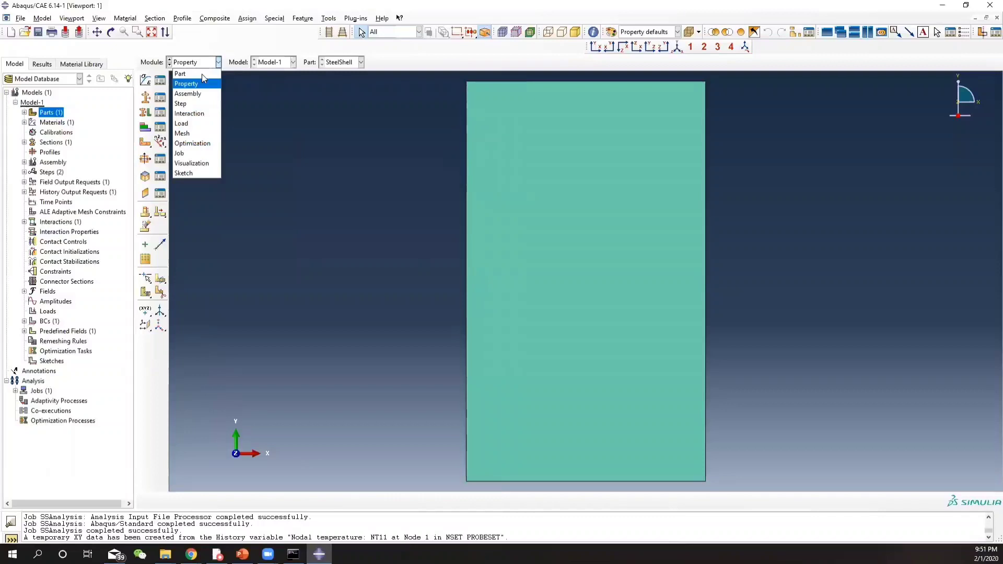
left_click(197, 94)
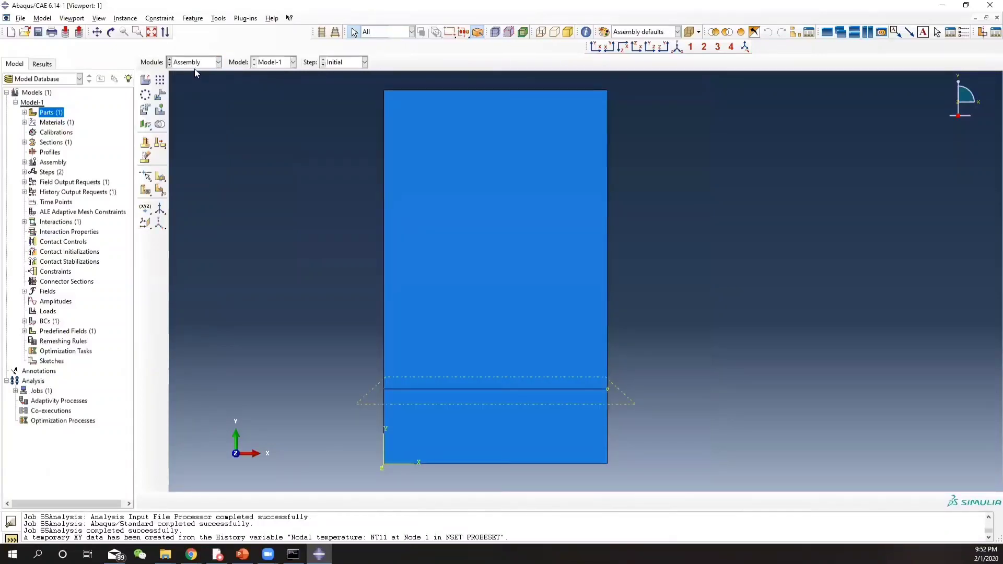
left_click(201, 63)
left_click(188, 105)
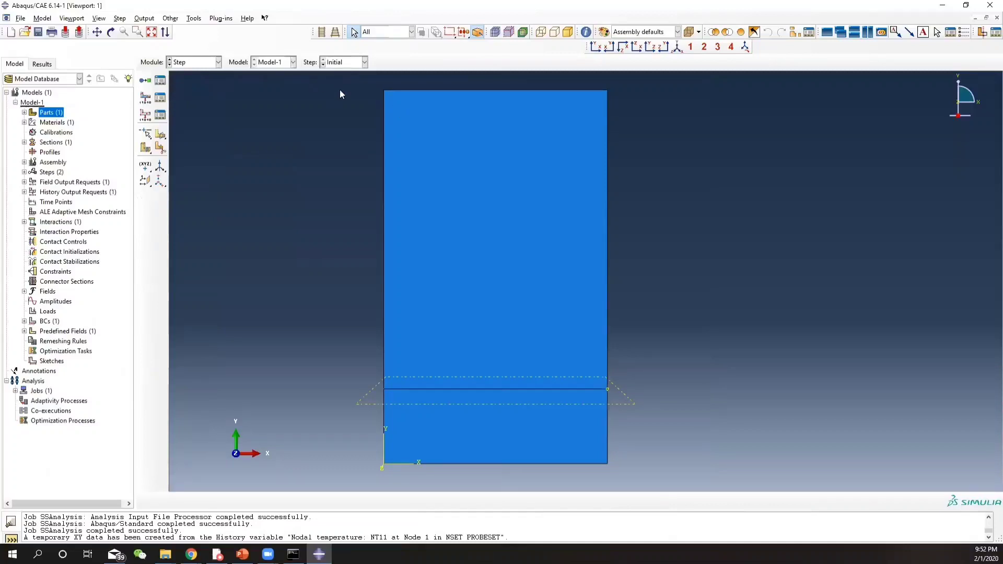
left_click(160, 80)
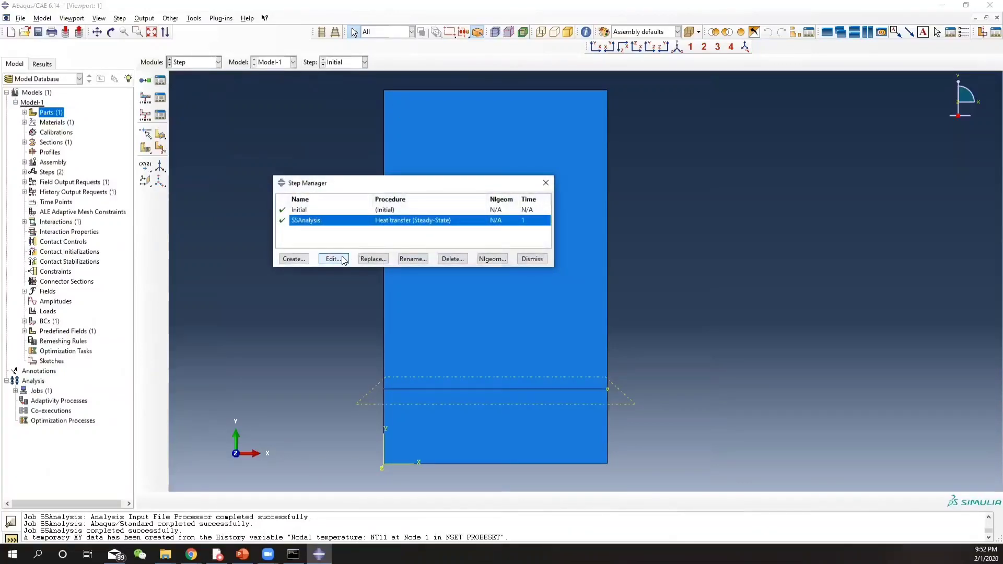
left_click(344, 260)
left_click(640, 95)
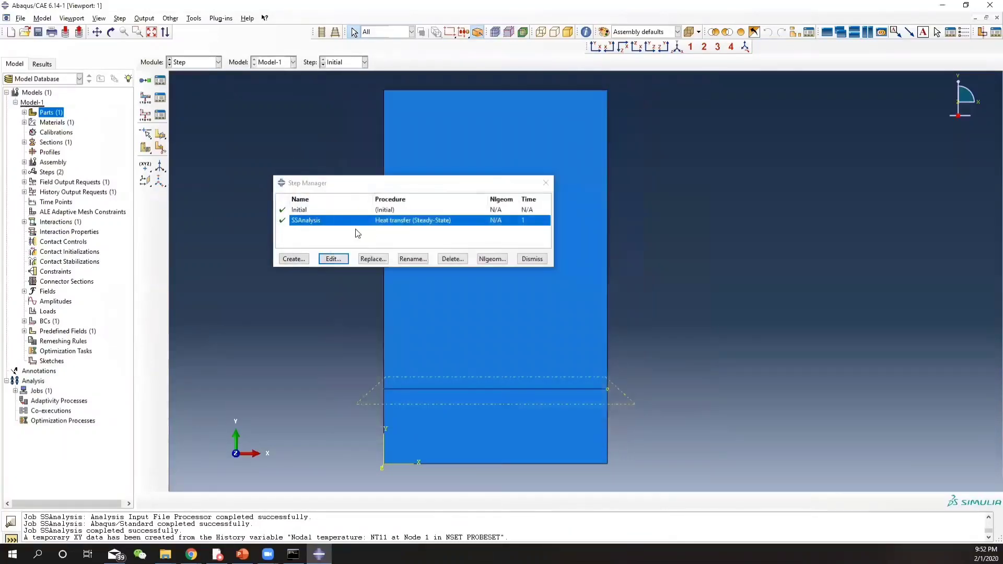
left_click(282, 221)
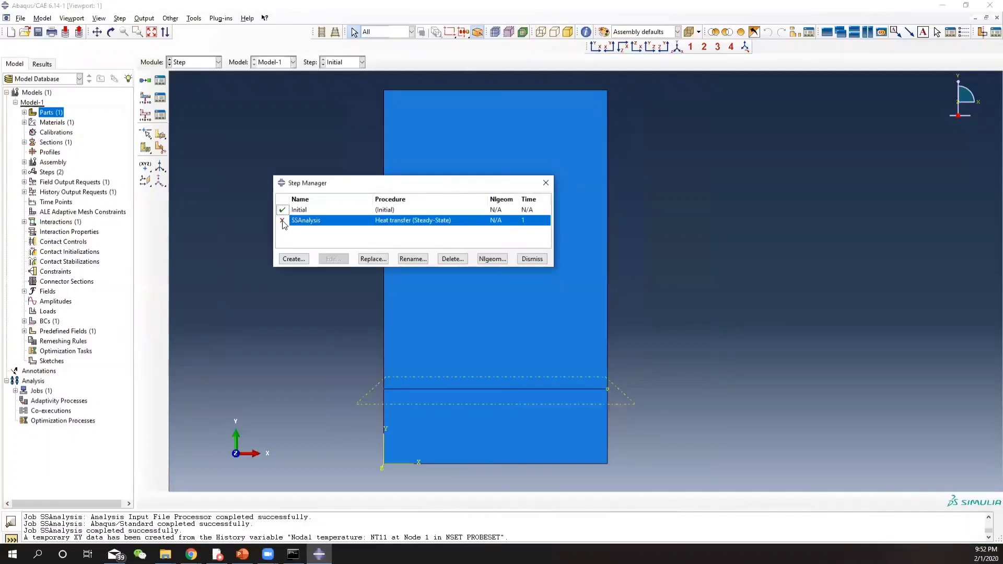
Create a transient heat transfer step named TranAnalaysis after Initial, with a time period of 20000.
left_click(294, 259)
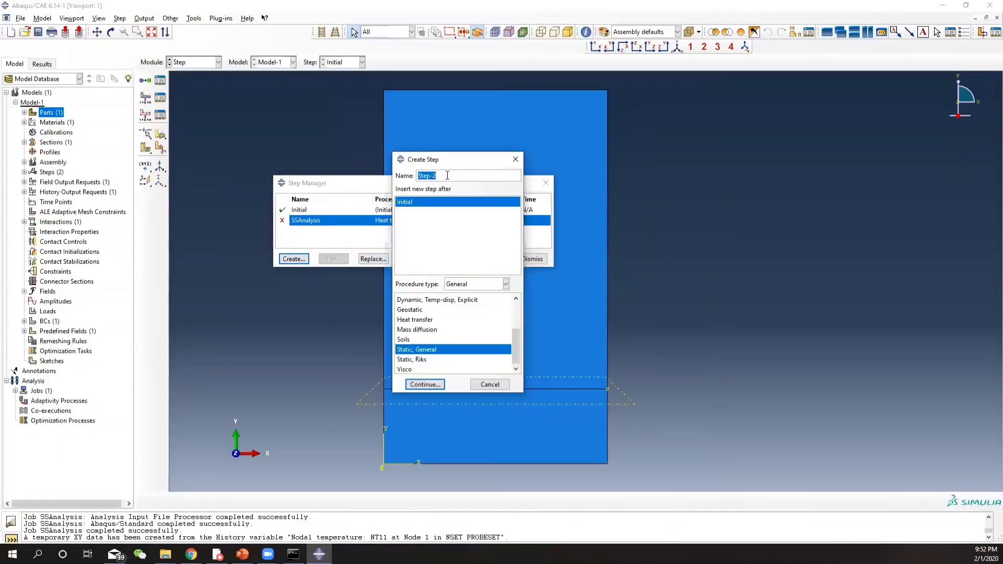
type("TranAnalysis")
left_click(408, 321)
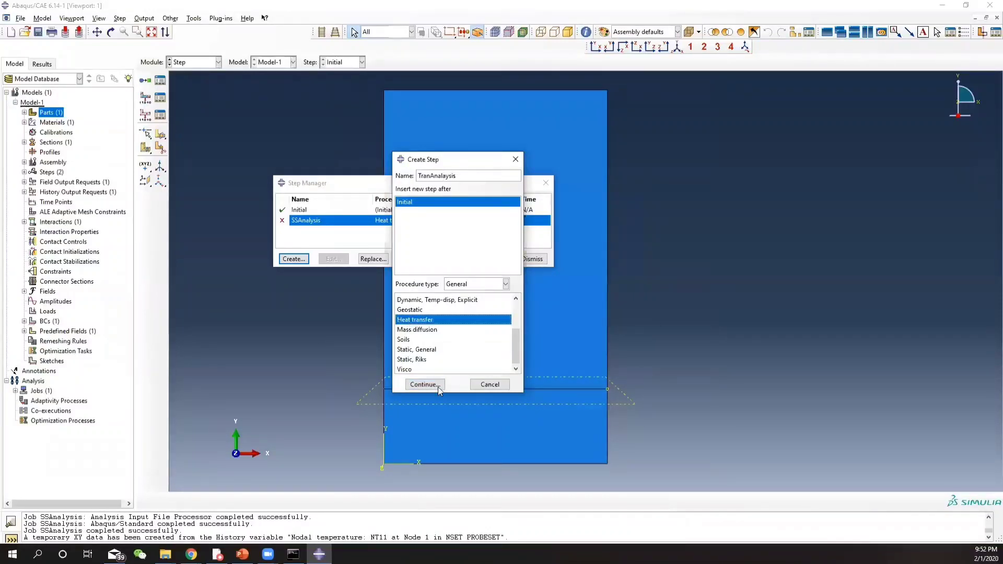
left_click(438, 389)
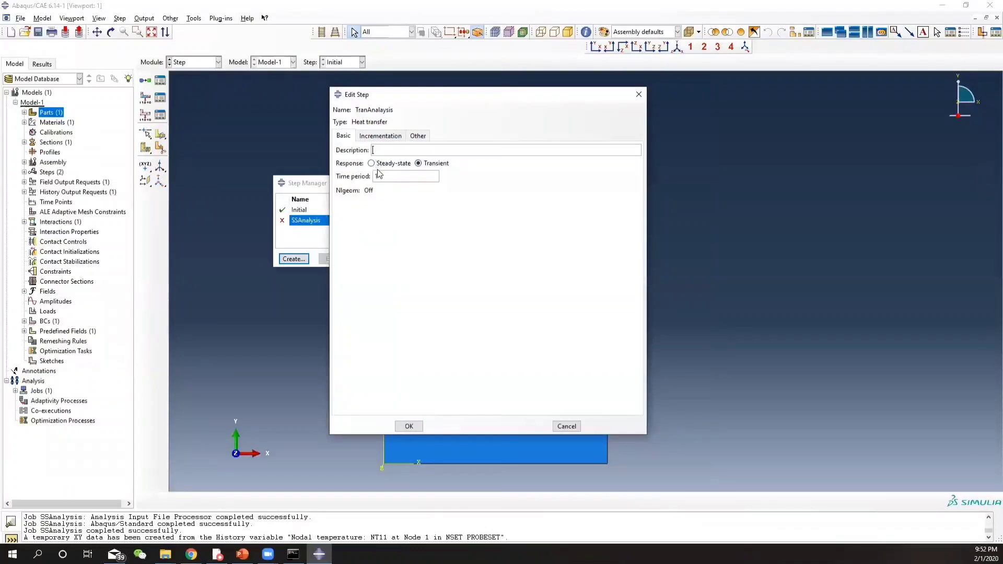
double_click(389, 175)
key("BackSpace")
key("BackSpace")
key("BackSpace")
key("BackSpace")
Set the initial increment size of TranAnalaysis to 0.1 and the minimum to 1e-4.
left_click(380, 137)
left_click_drag(406, 188, 328, 186)
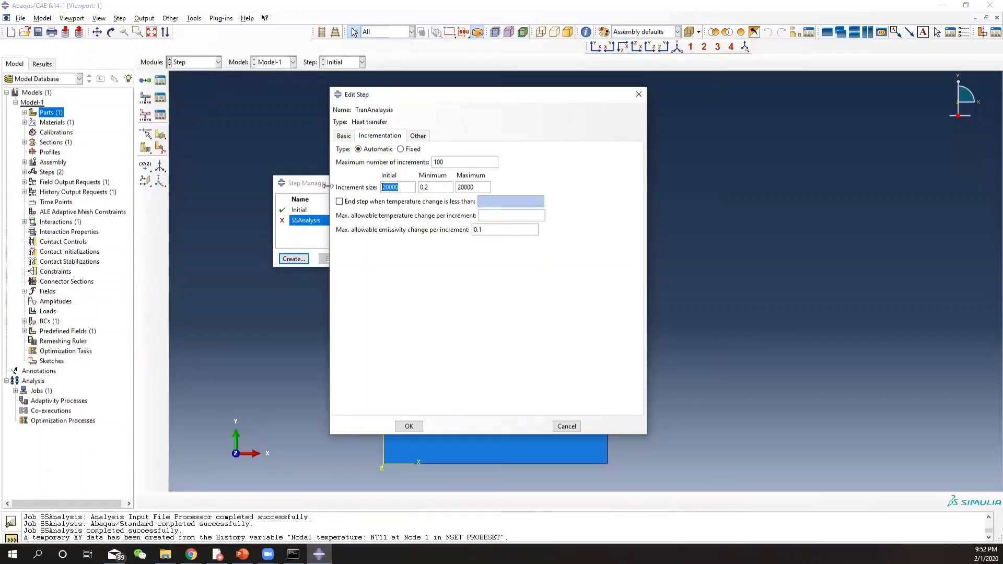
type("0.1")
key("Tab")
type("1")
End the step when temperature change is below 1e-4, allow a temperature change of 1 per increment, set 150 maximum increments, and save the step.
left_click(339, 201)
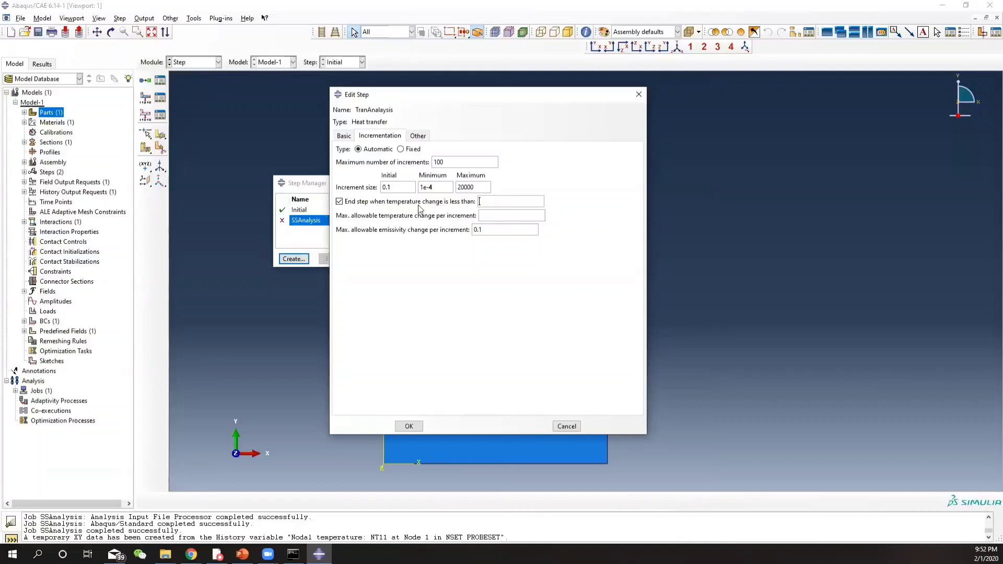
left_click(489, 201)
type("1e-4")
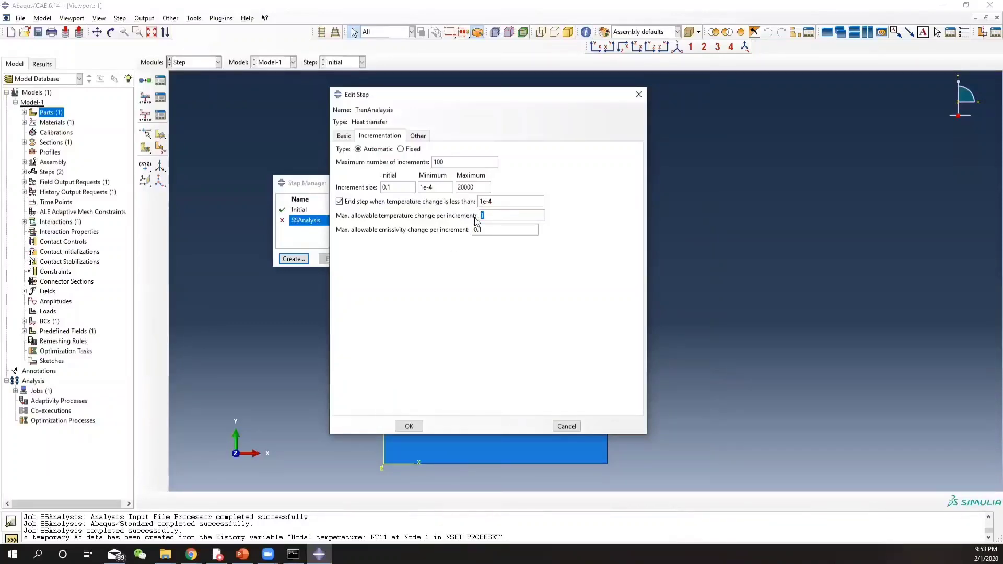
left_click_drag(443, 162, 402, 159)
type("150")
left_click(410, 426)
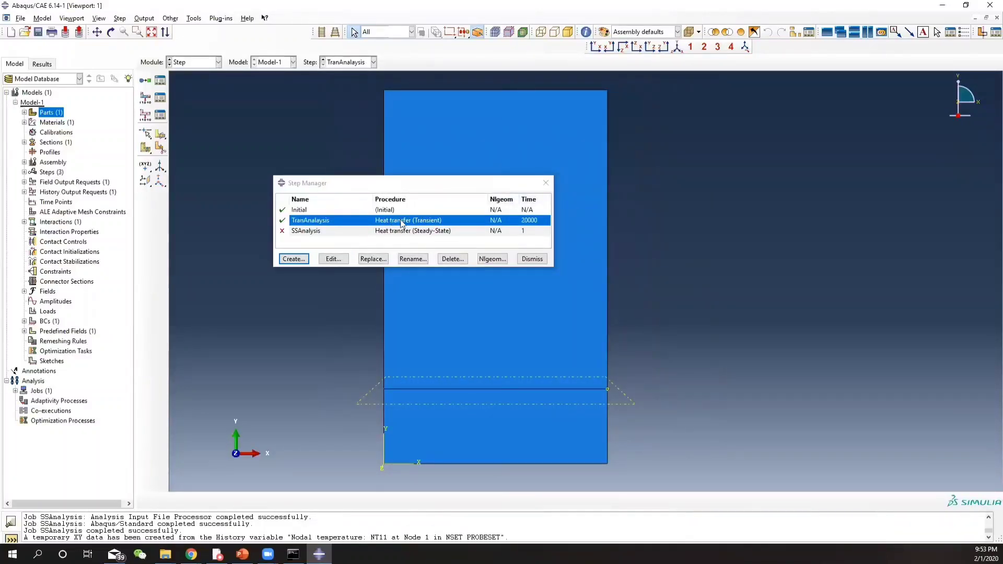
left_click(543, 183)
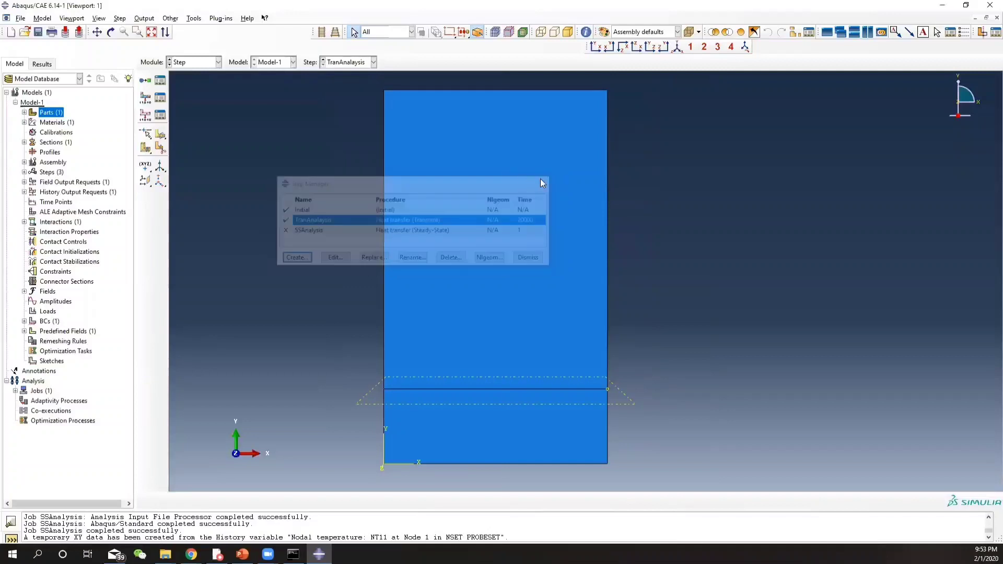
Switch to the Interaction module and open the Interaction Manager.
left_click(189, 62)
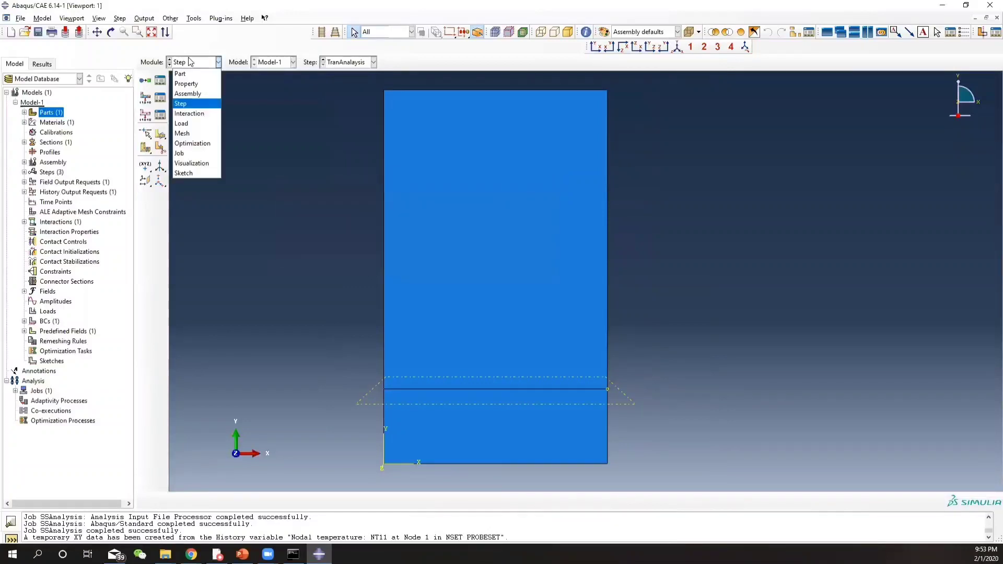
left_click(188, 113)
left_click(161, 80)
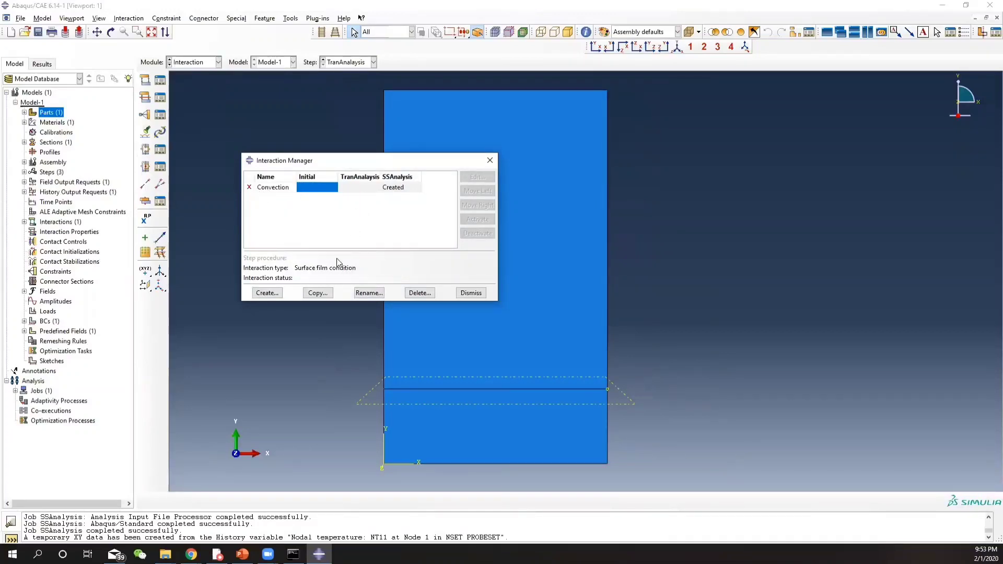
Try to create a surface film condition named Convection in the TranAnalaysis step.
left_click(268, 293)
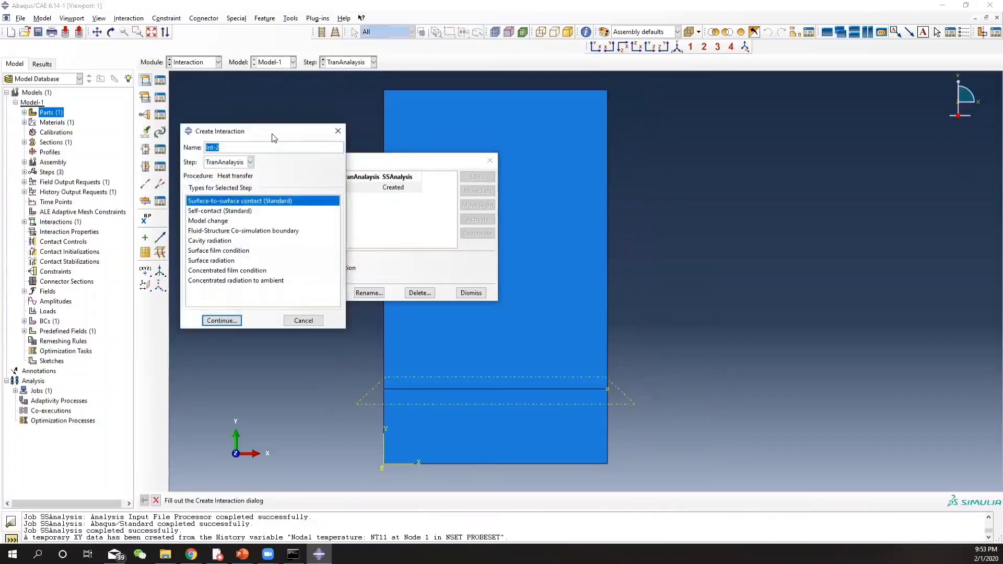
left_click_drag(273, 132, 274, 127)
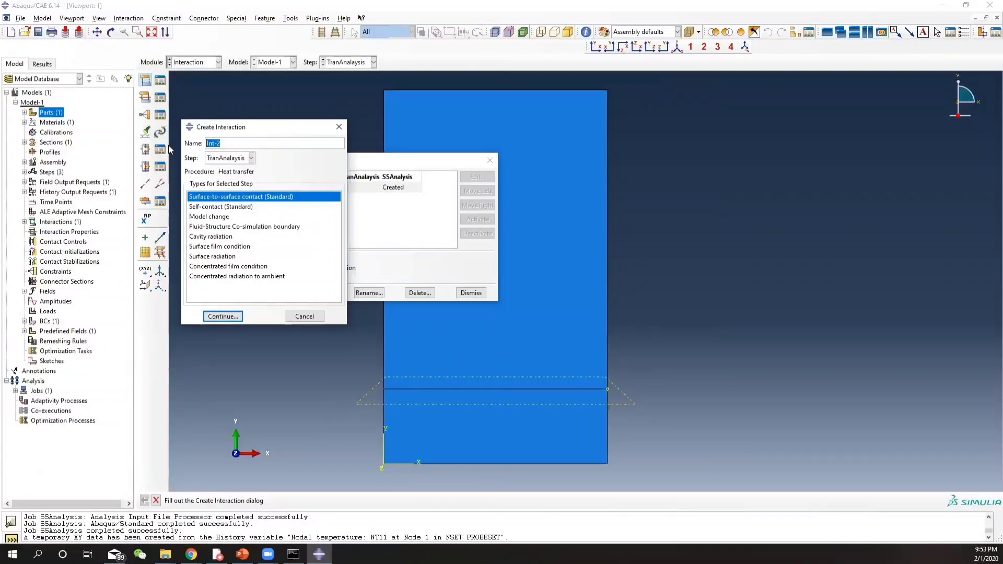
type("Convection")
left_click(229, 265)
left_click(232, 256)
left_click(233, 247)
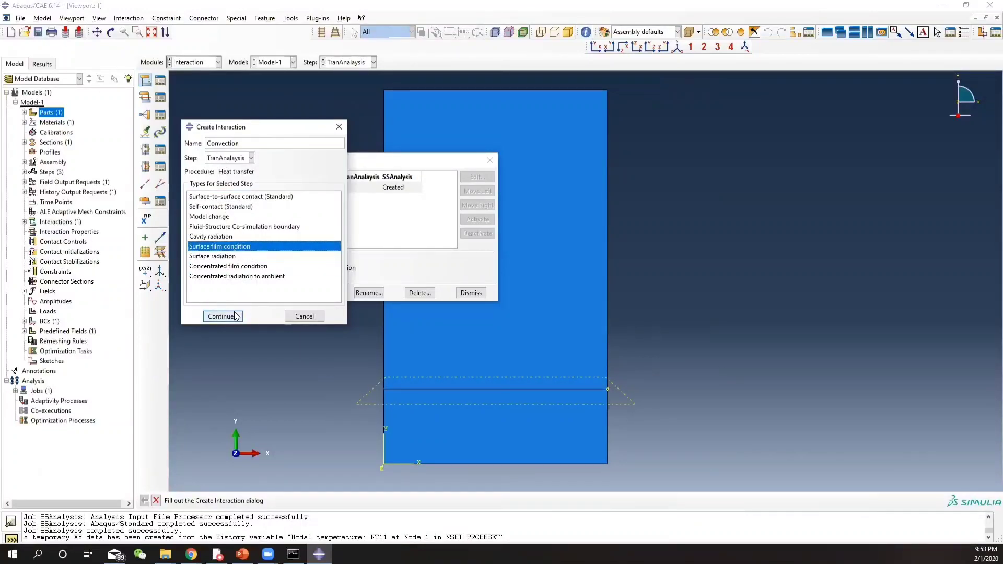
left_click(223, 316)
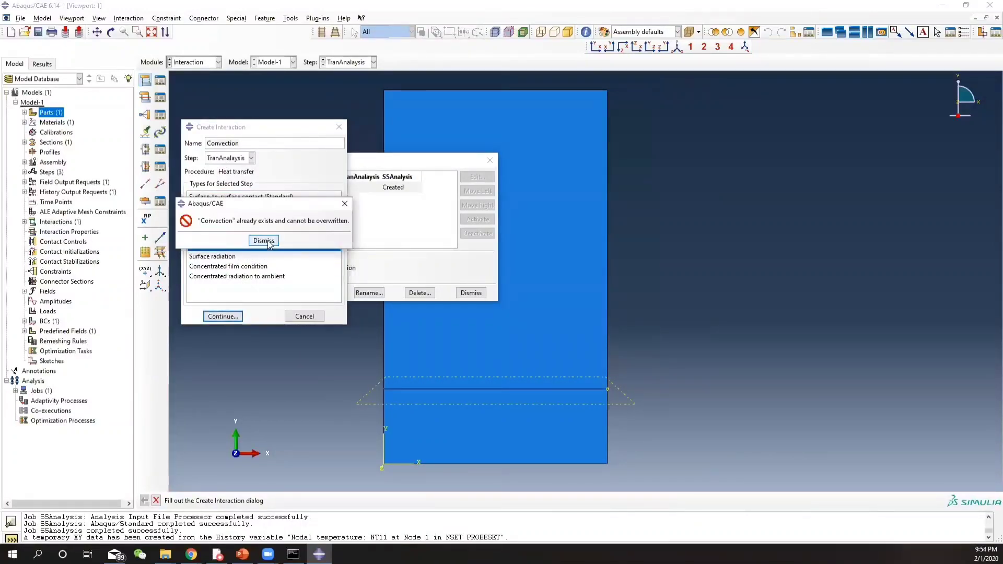
left_click(264, 240)
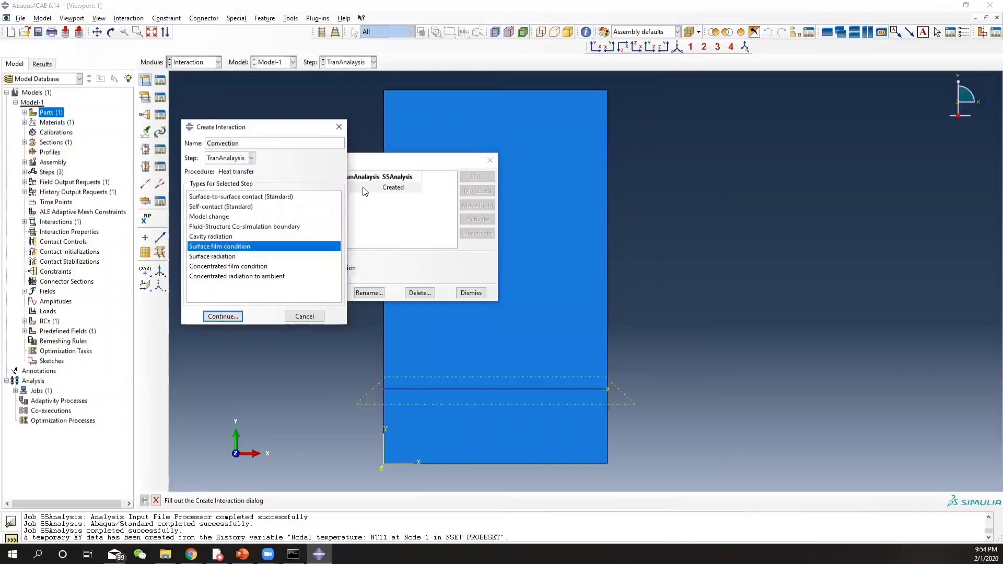
left_click(339, 127)
Delete the existing Convection interaction that belongs to the SSAnalysis step.
left_click(282, 189)
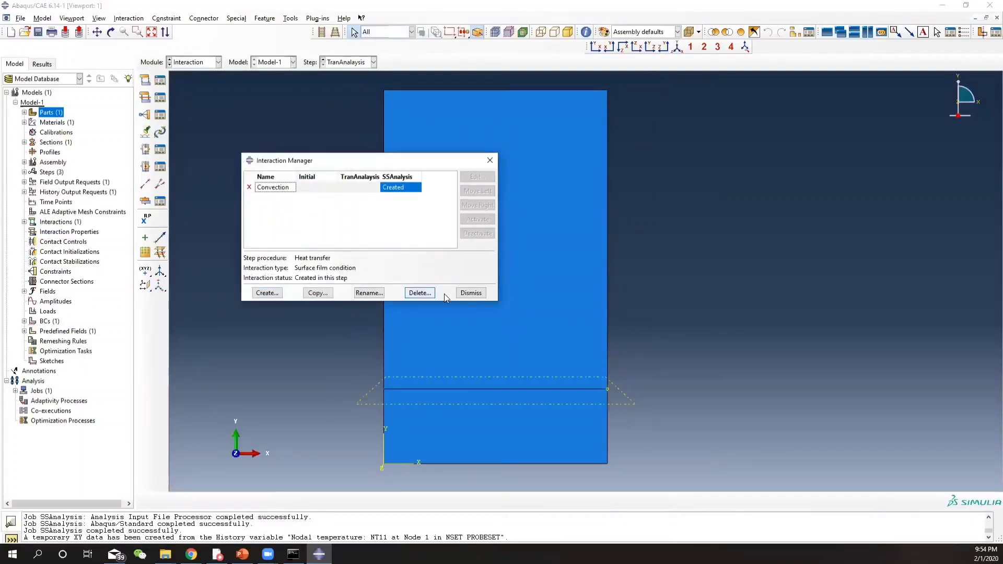
left_click(420, 293)
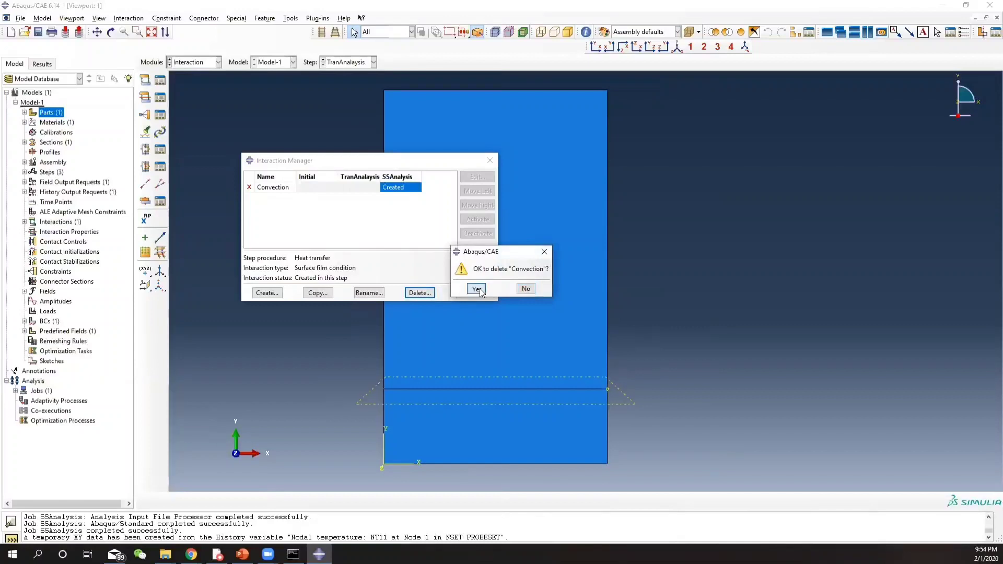
left_click(477, 290)
left_click(281, 296)
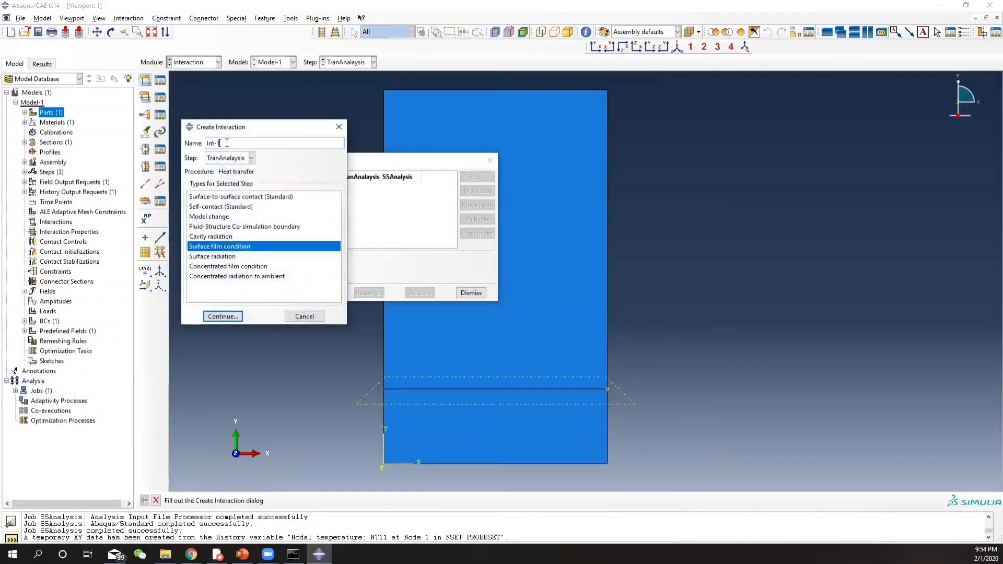
type("Convection")
left_click(223, 316)
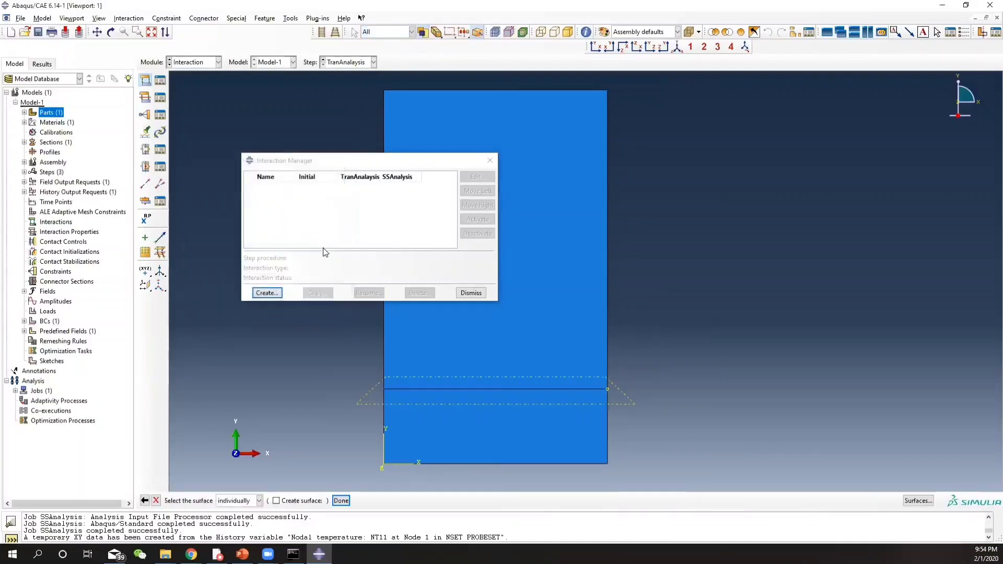
left_click(538, 91)
left_click(607, 146, "shift")
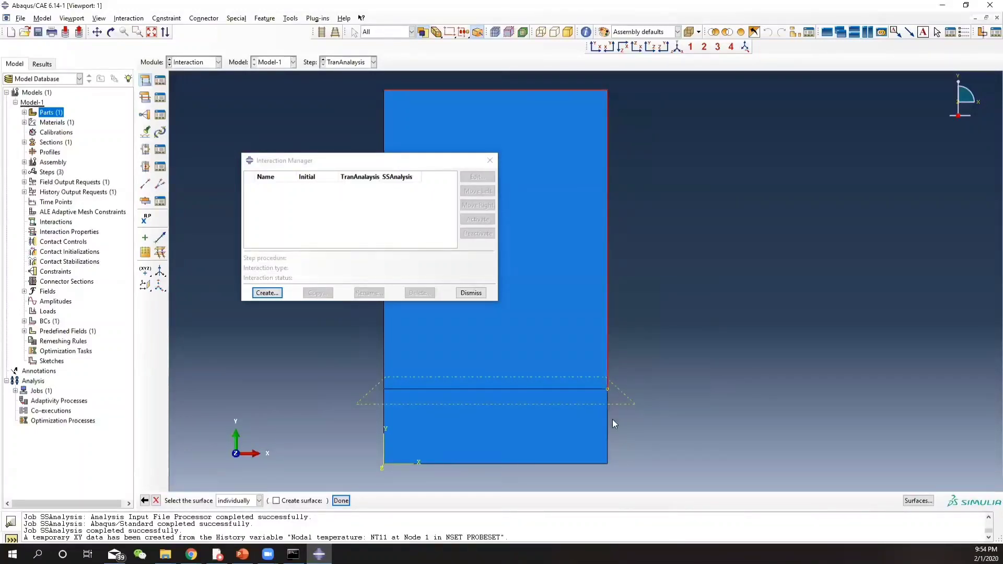
left_click(267, 292)
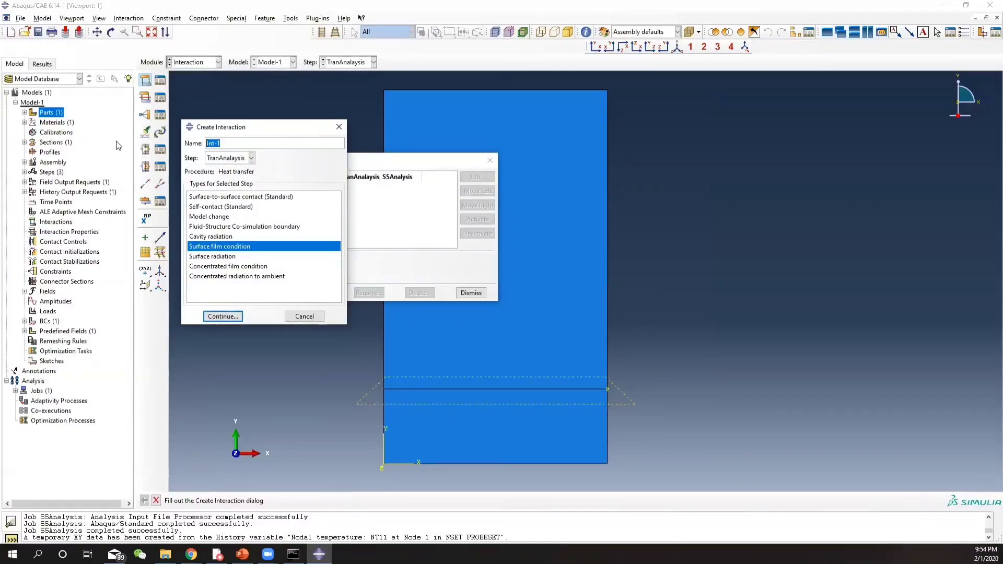
left_click(306, 317)
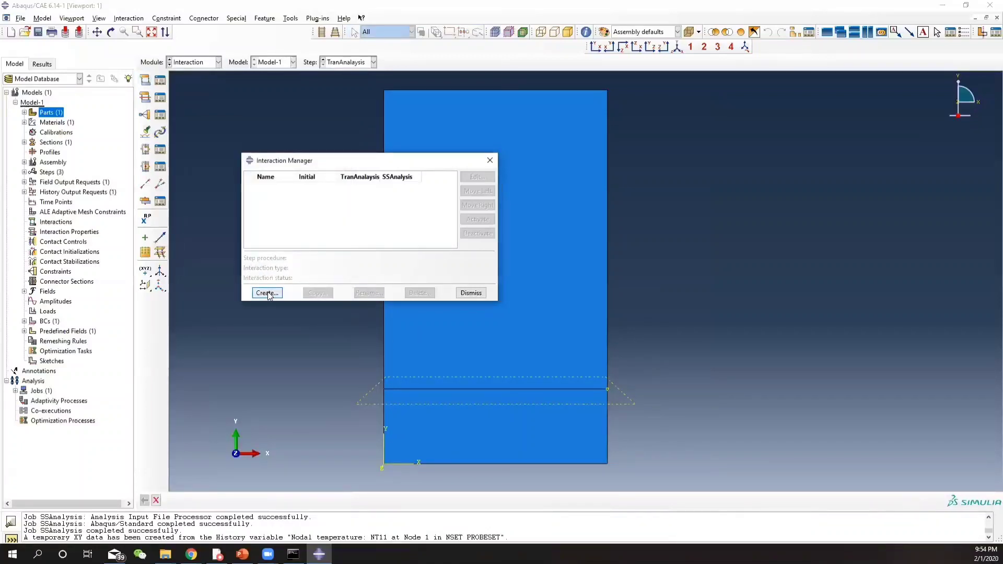
Create a surface film condition named Convection in TranAnalaysis on the shell's top edge and both segments of its right edge.
left_click(266, 293)
type("C")
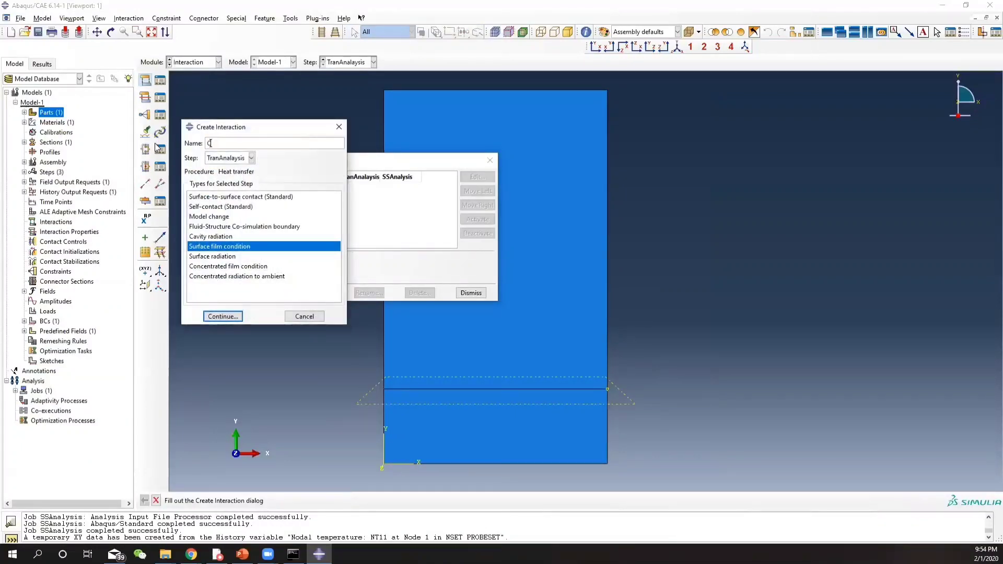
type("onvection")
left_click(224, 316)
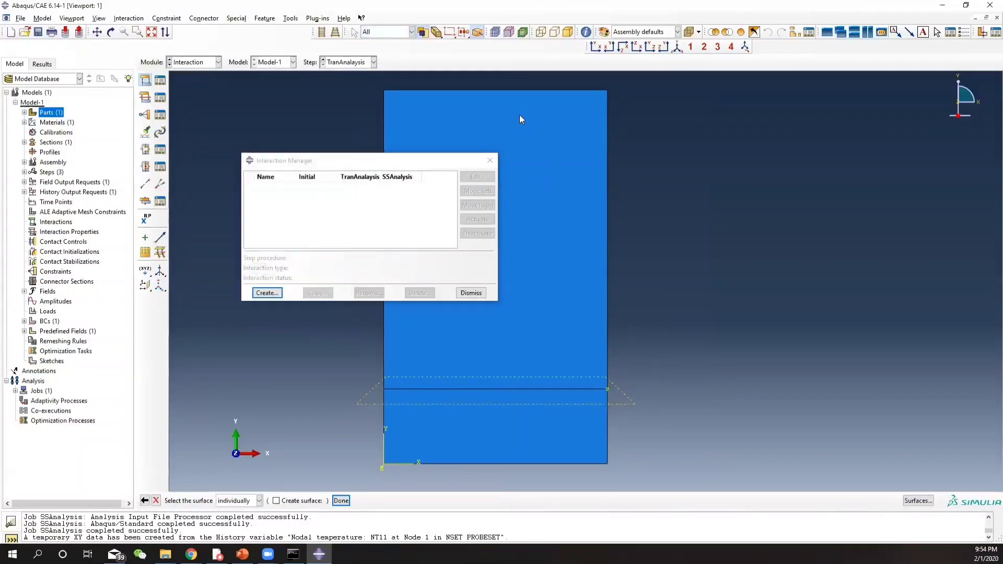
left_click(524, 90)
left_click(607, 180, "shift")
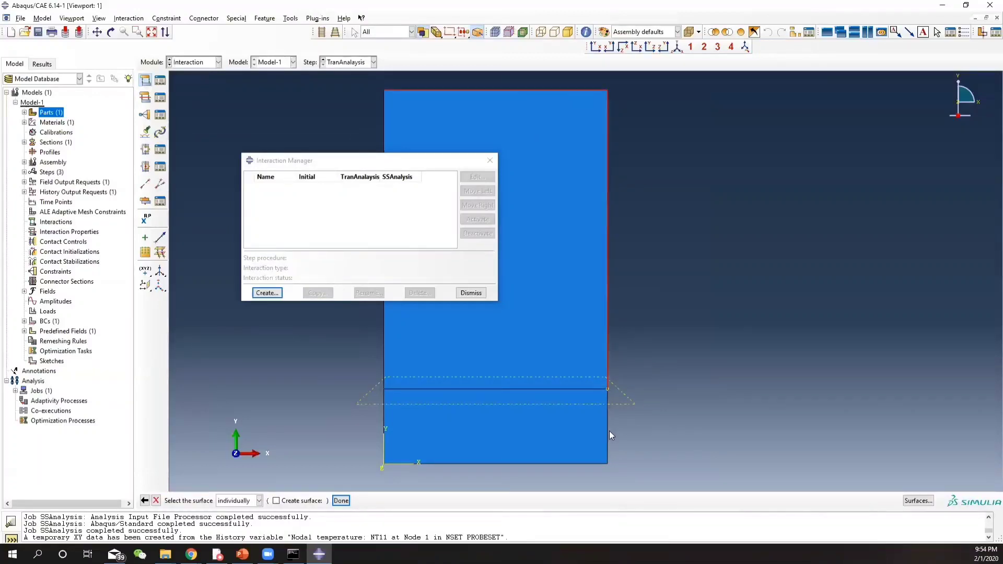
left_click(342, 500)
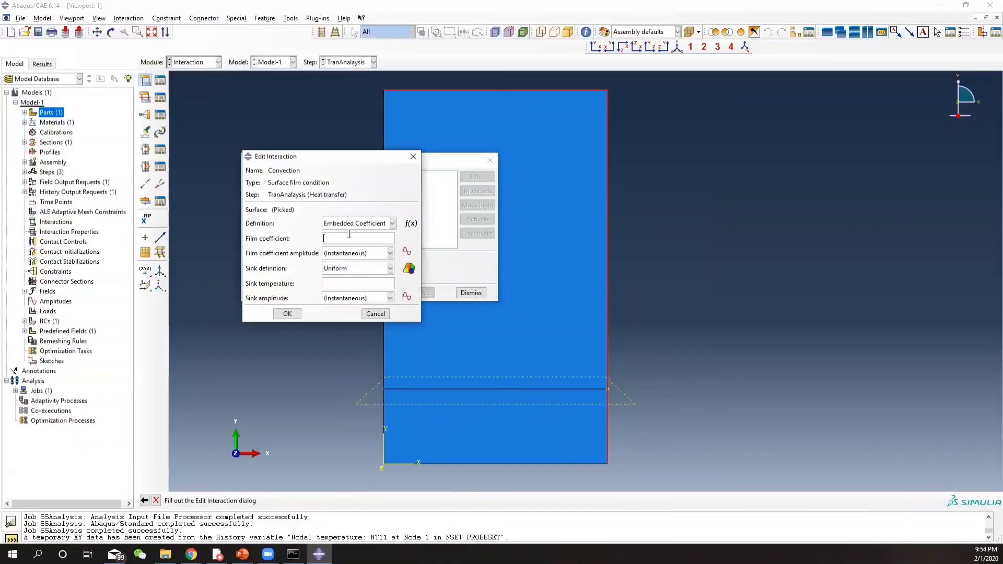
Set the film coefficient to 750 and the sink temperature to 0, checking the Problem Statement slide, and save the interaction.
key("alt+Tab")
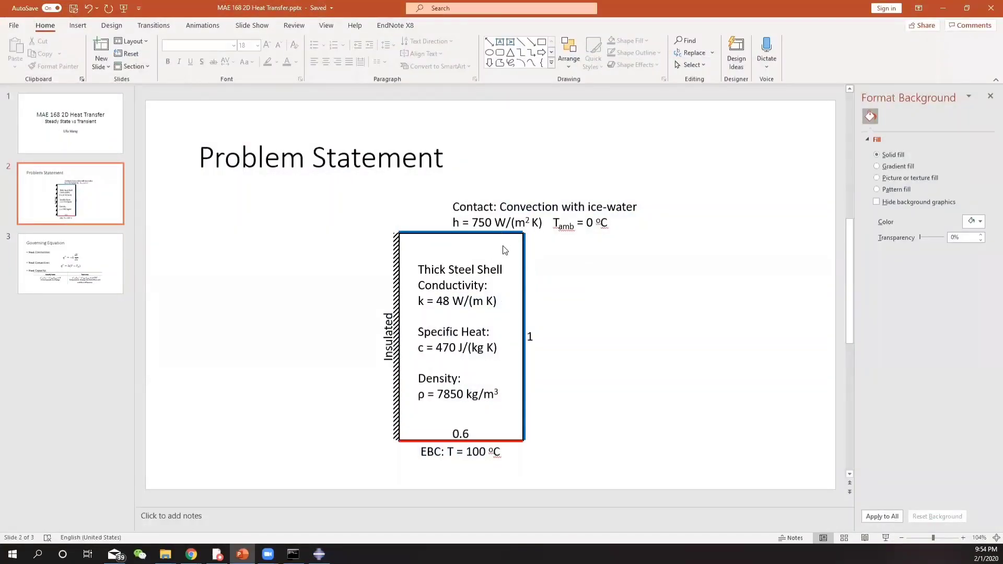
key("alt+Tab")
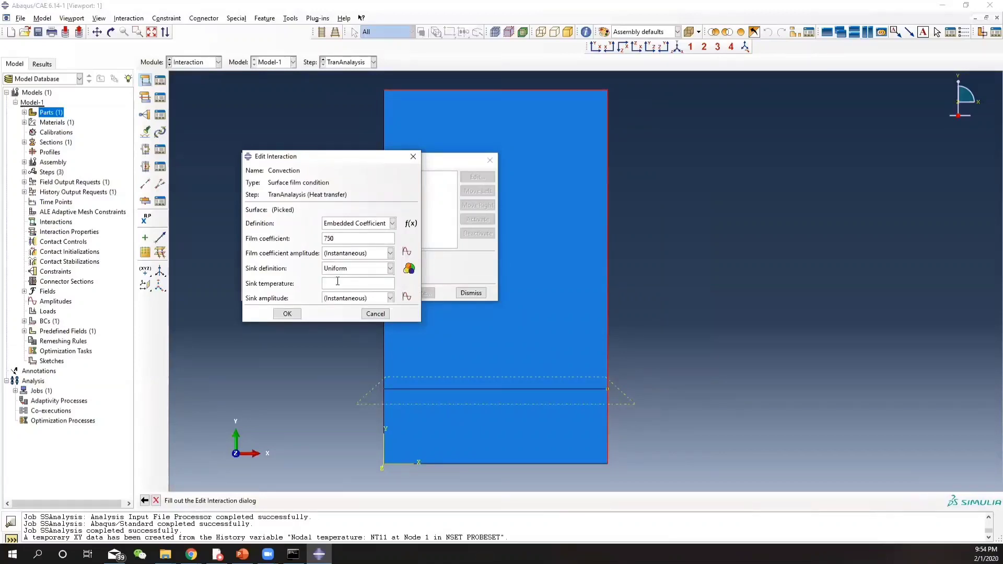
left_click(287, 313)
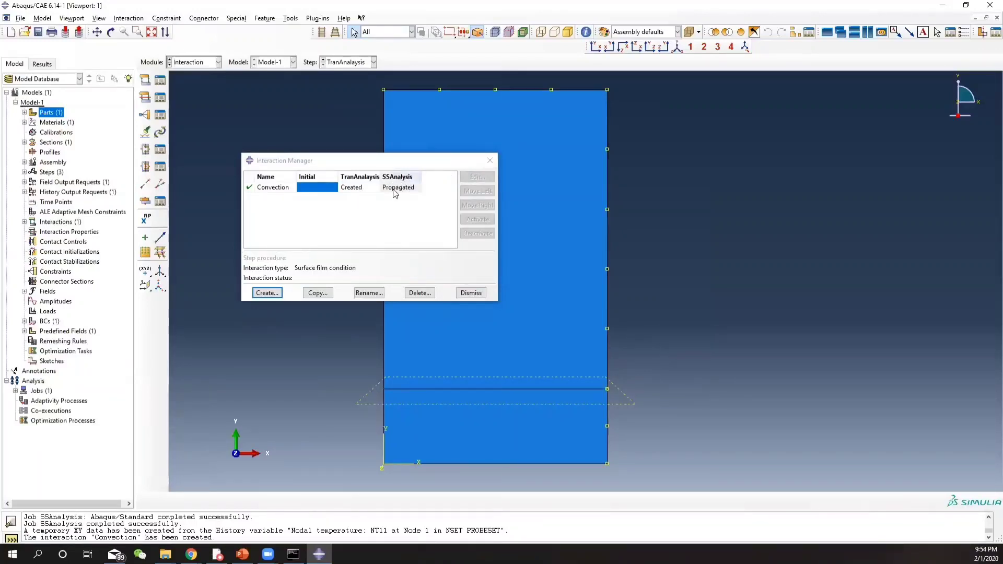
Try to resume the suppressed BaseT boundary condition of the SSAnalysis step, and delete it.
left_click(491, 162)
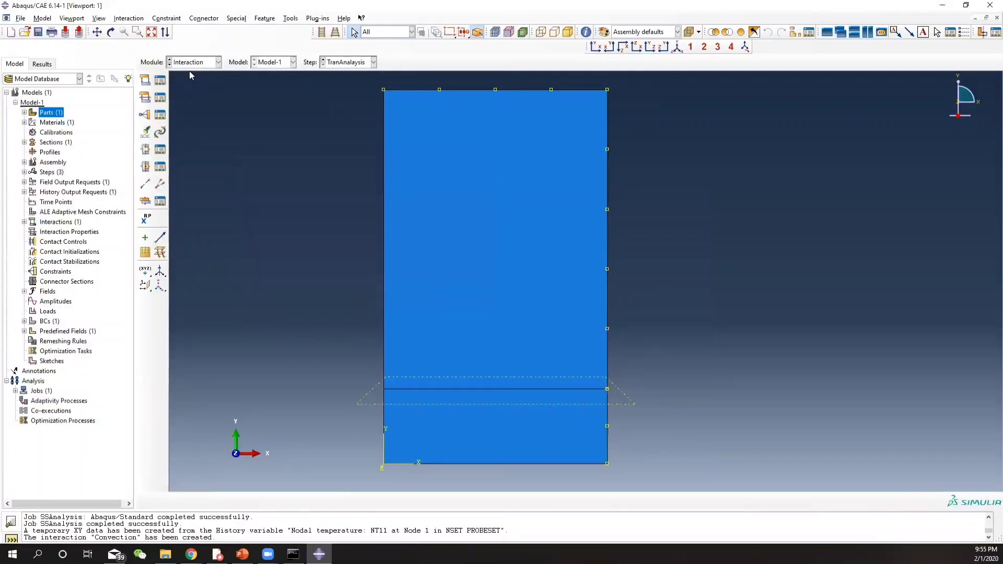
left_click(190, 62)
left_click(191, 122)
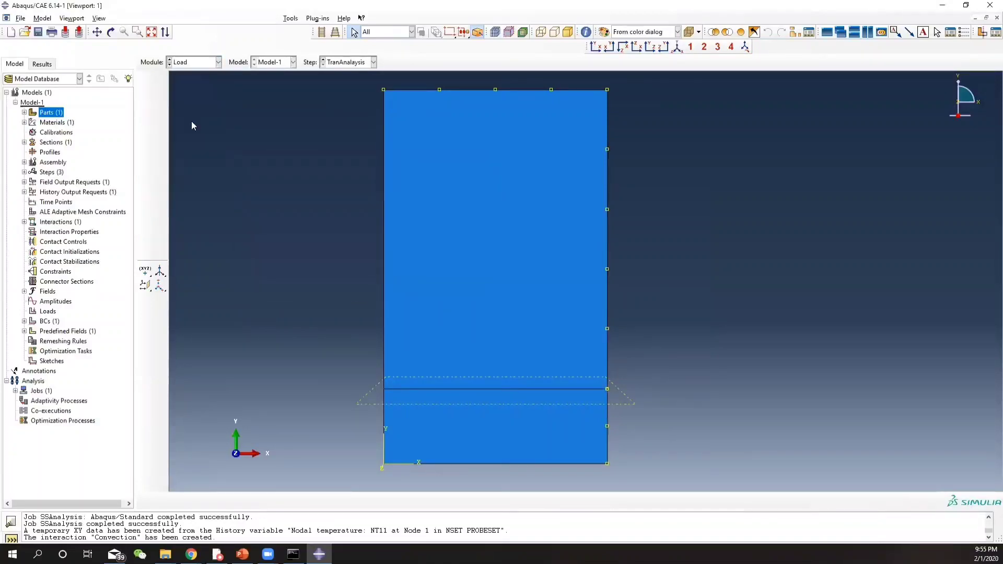
left_click(159, 97)
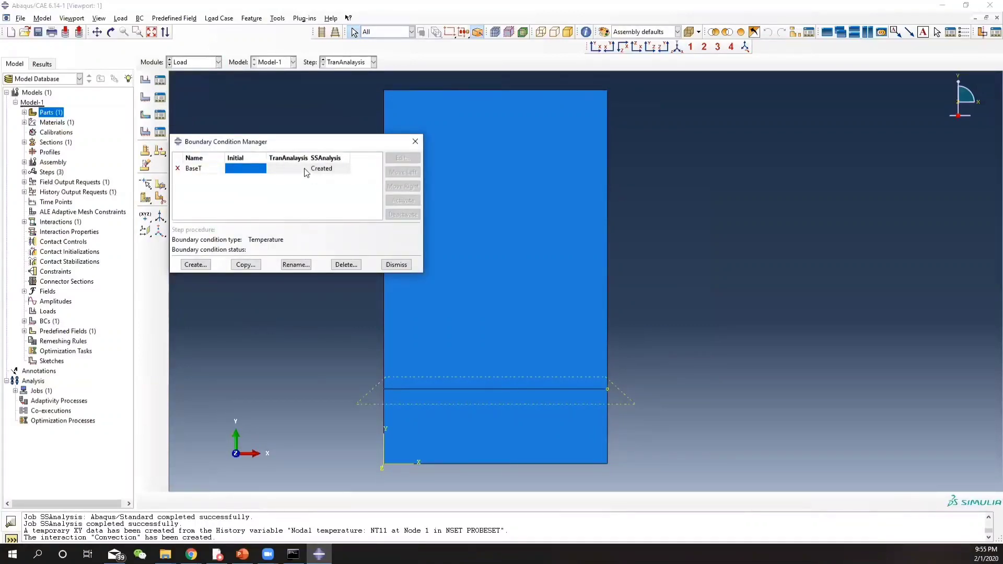
left_click(287, 170)
left_click(316, 174)
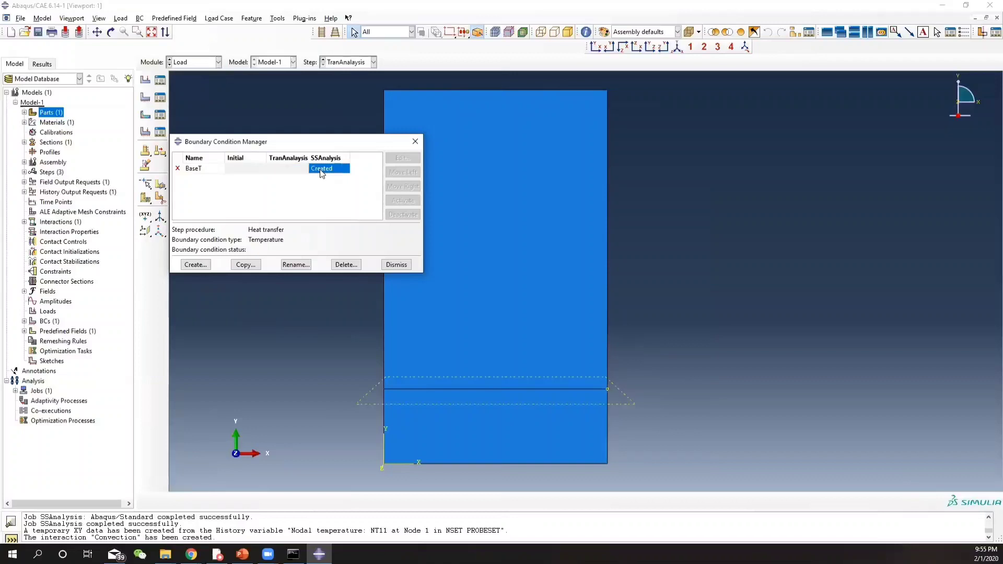
left_click(290, 169)
left_click(316, 170)
left_click(178, 170)
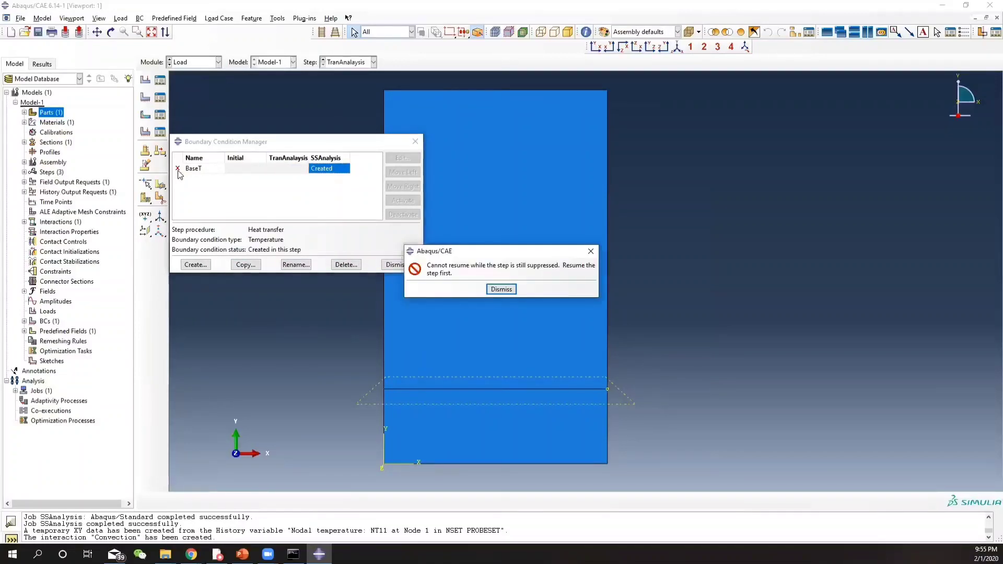
left_click(497, 291)
left_click(344, 264)
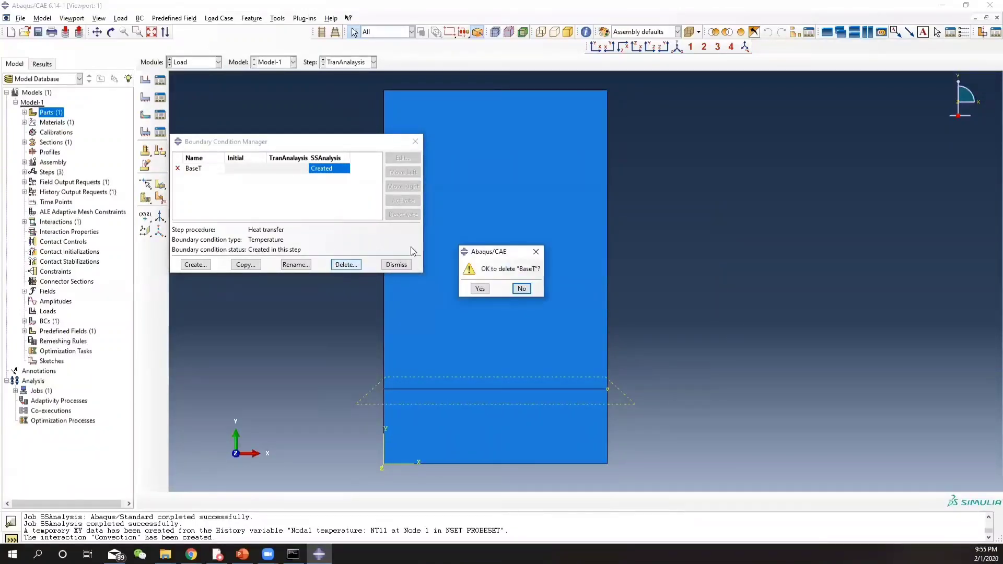
left_click(479, 288)
Create a temperature boundary condition named BaseTemperature in TranAnalaysis on the shell's bottom edge, with a uniform magnitude of 100.
left_click(195, 264)
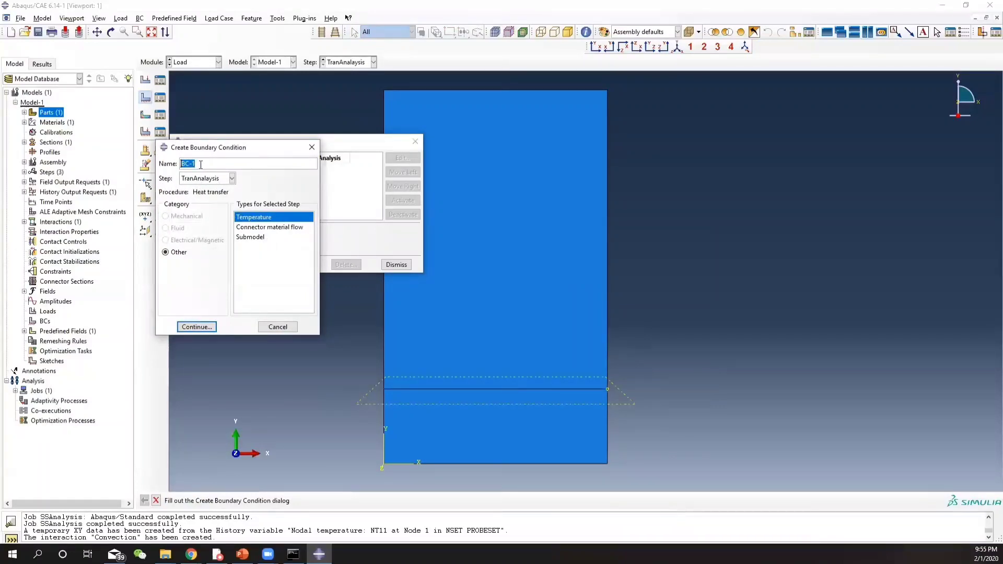
type("BaseTemperature")
left_click(189, 328)
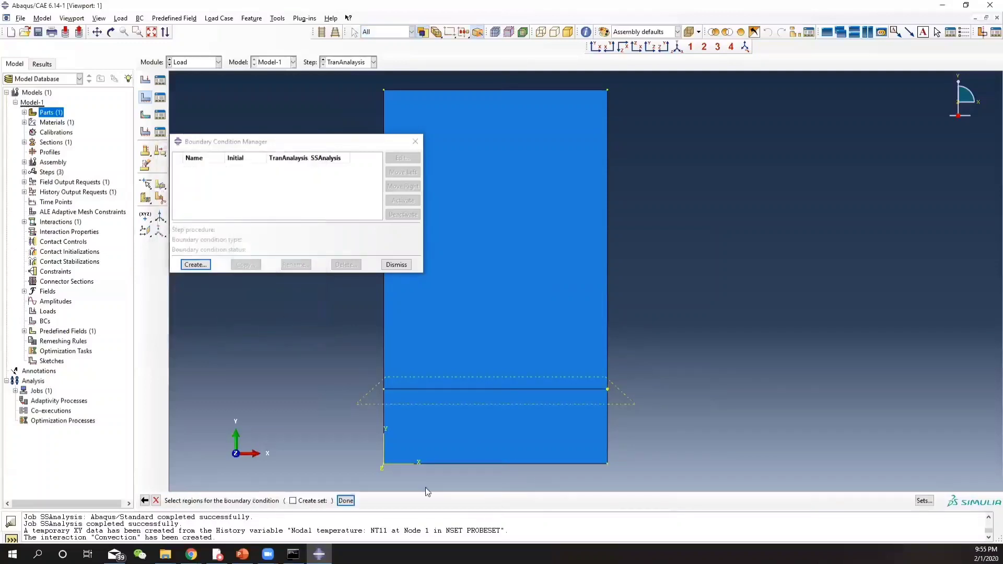
left_click(448, 463)
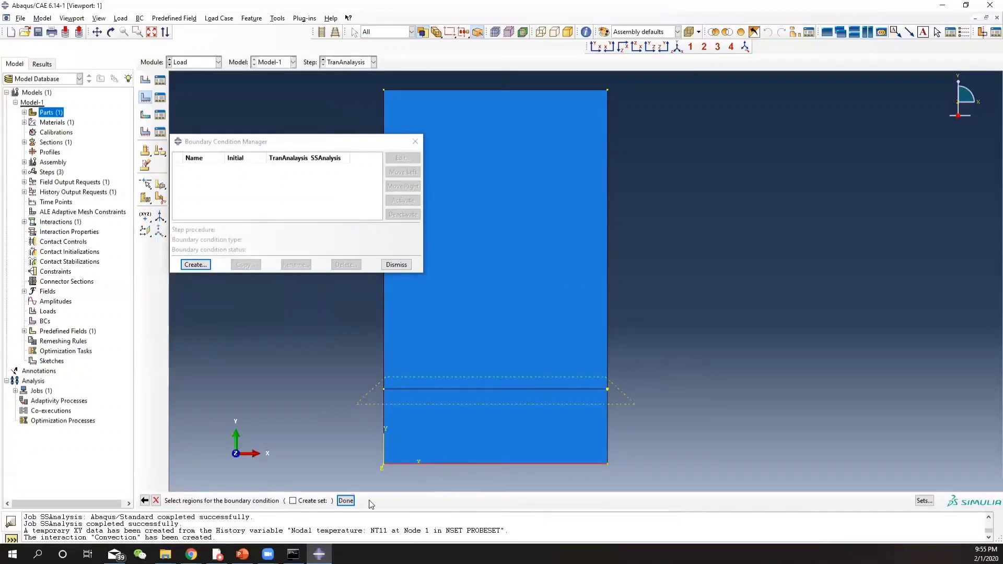
left_click(345, 500)
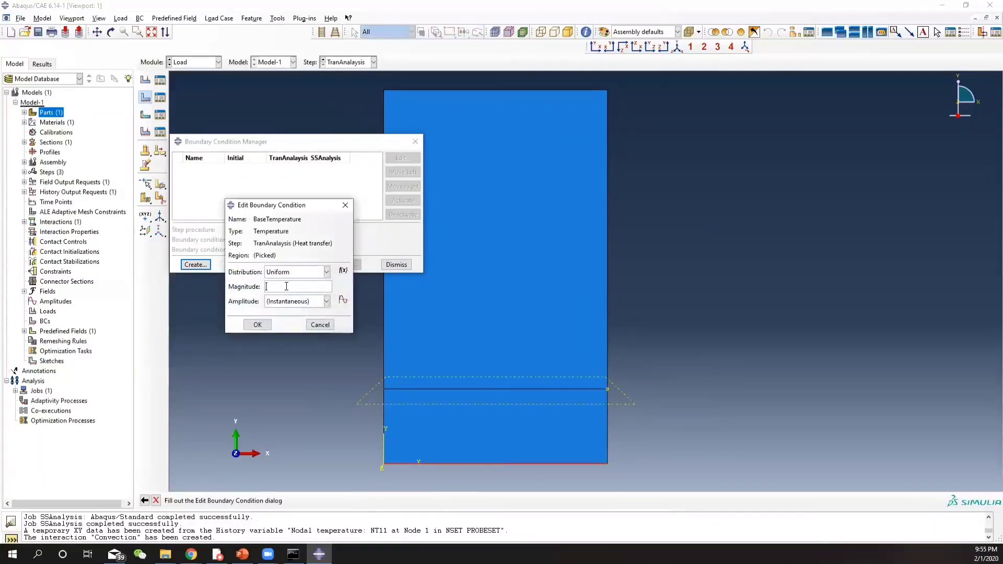
left_click(258, 324)
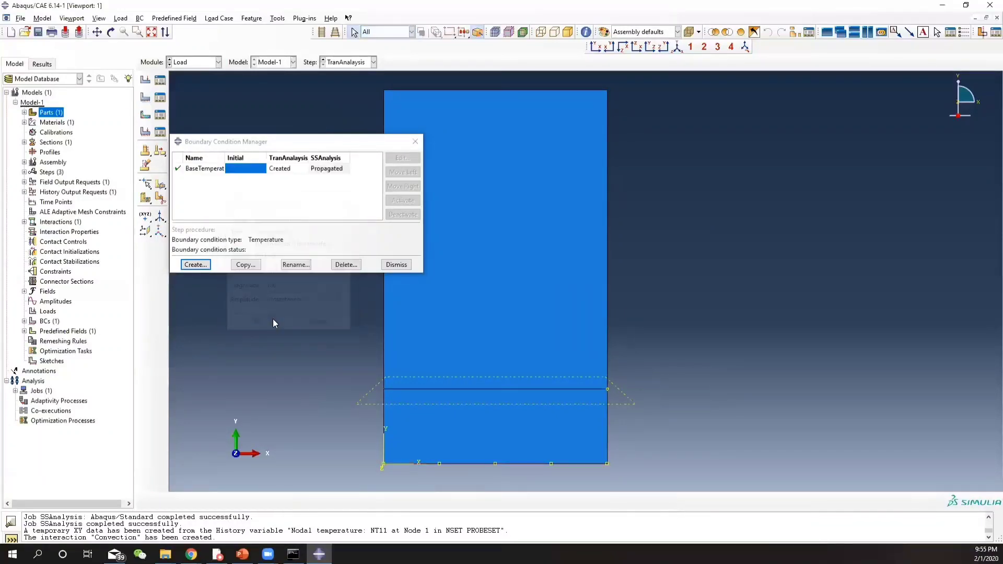
left_click(415, 140)
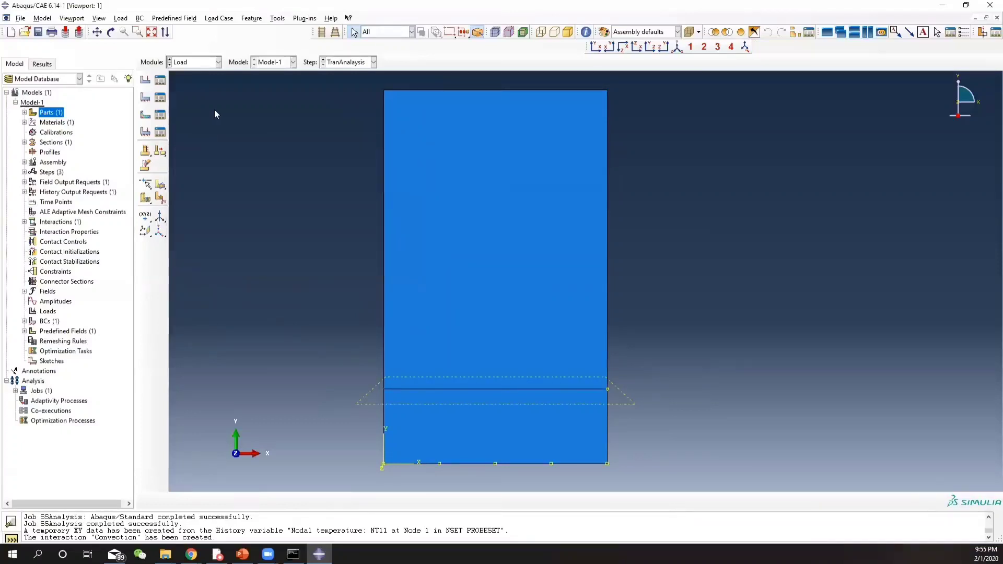
Review the existing predefined temperature field across the analysis steps and view the assembly's mesh.
left_click(147, 116)
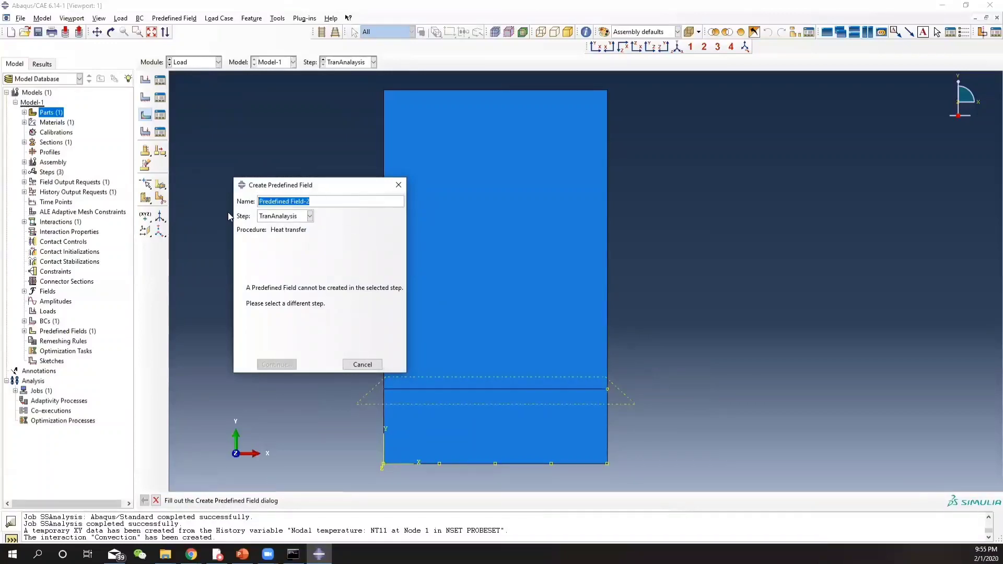
left_click(363, 365)
left_click(160, 114)
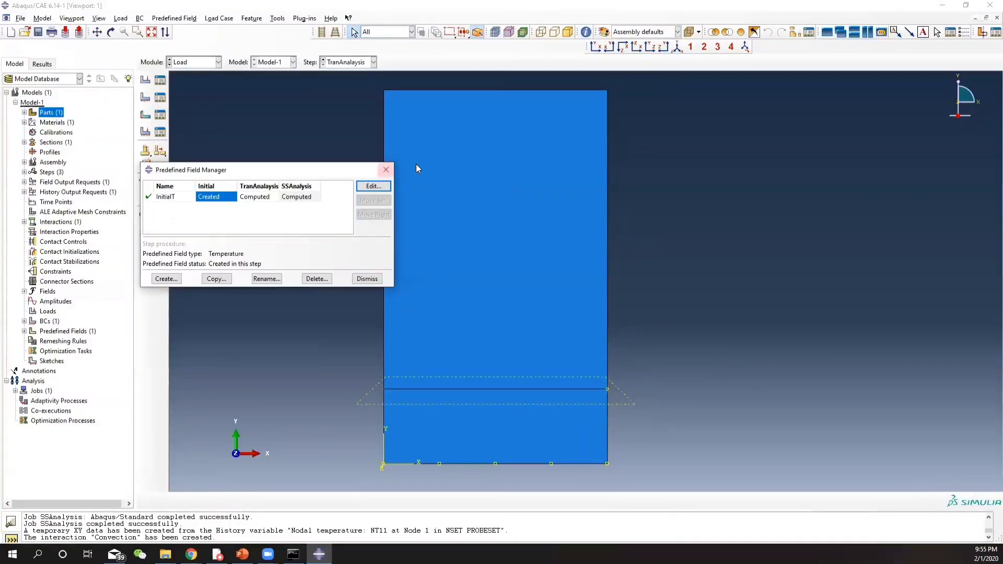
left_click(386, 169)
left_click(190, 63)
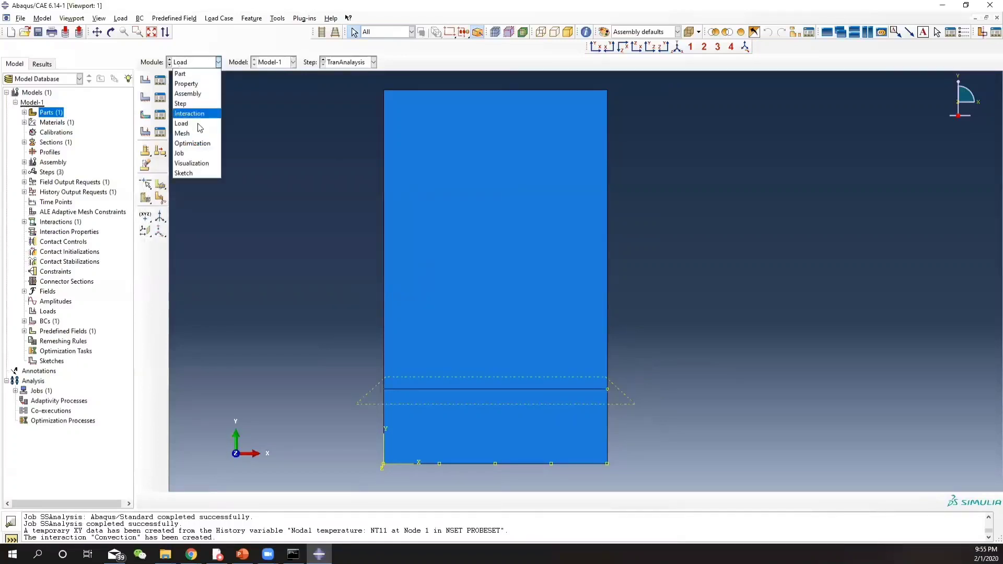
left_click(204, 134)
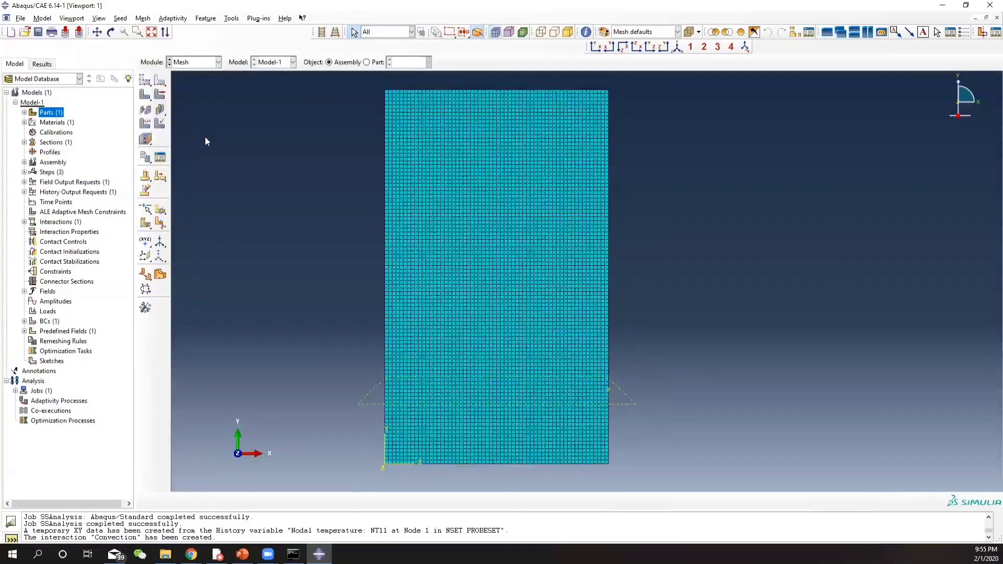
Create a new analysis job named TranAnalysis from Model-1.
left_click(192, 62)
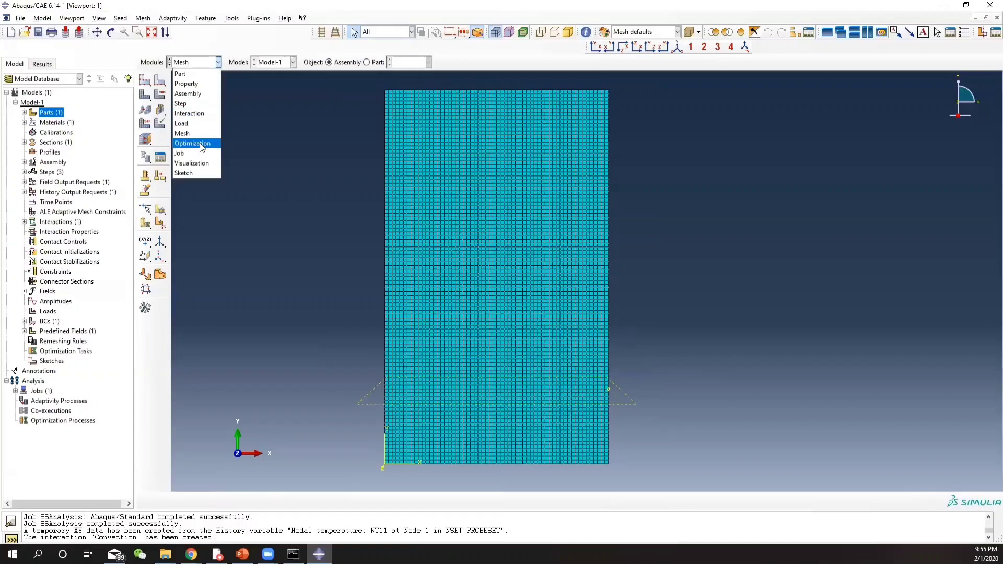
left_click(188, 153)
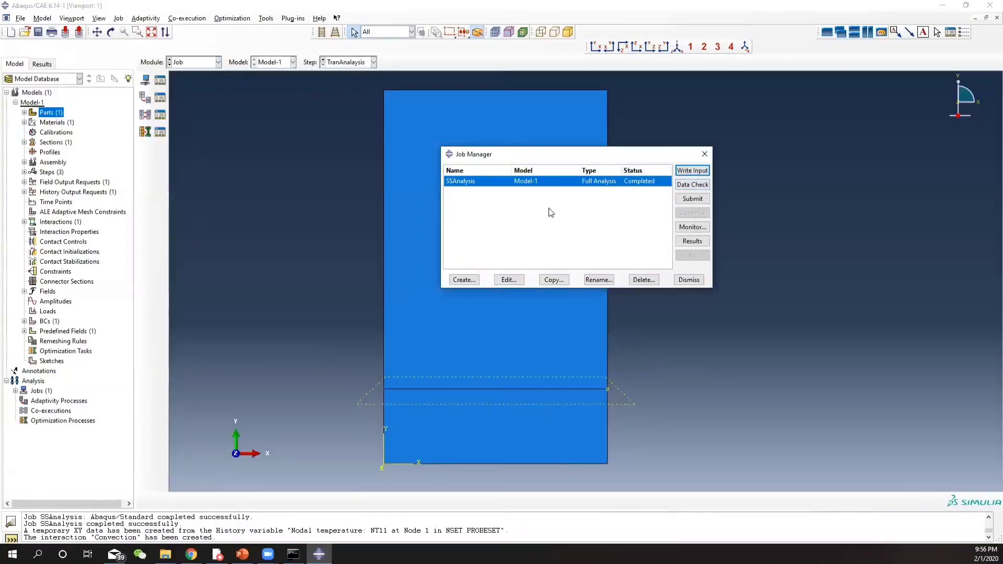
left_click(465, 280)
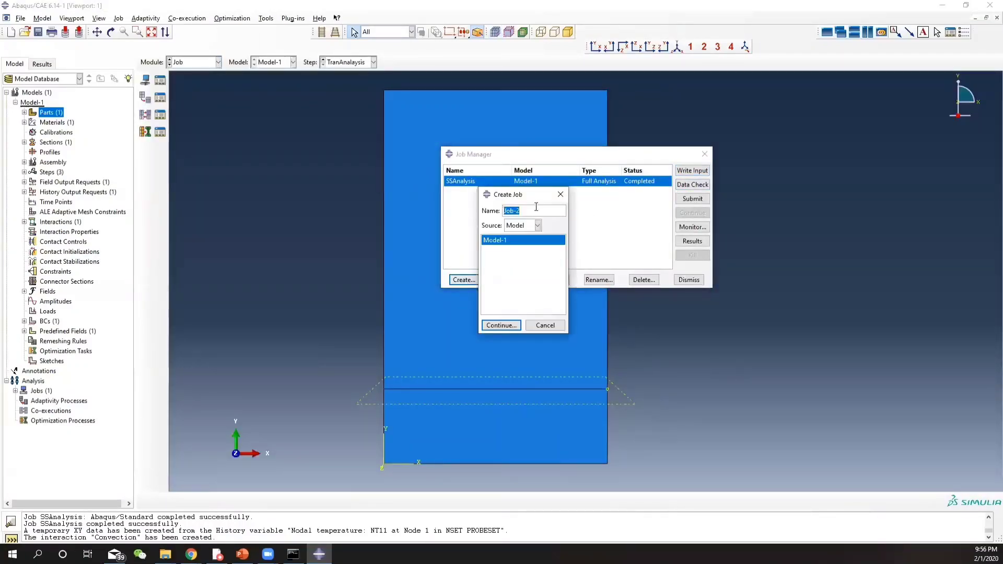
type("Analysis")
left_click(509, 325)
Enable multiple processors and GPGPU acceleration for the TranAnalysis job and save its settings.
left_click(452, 215)
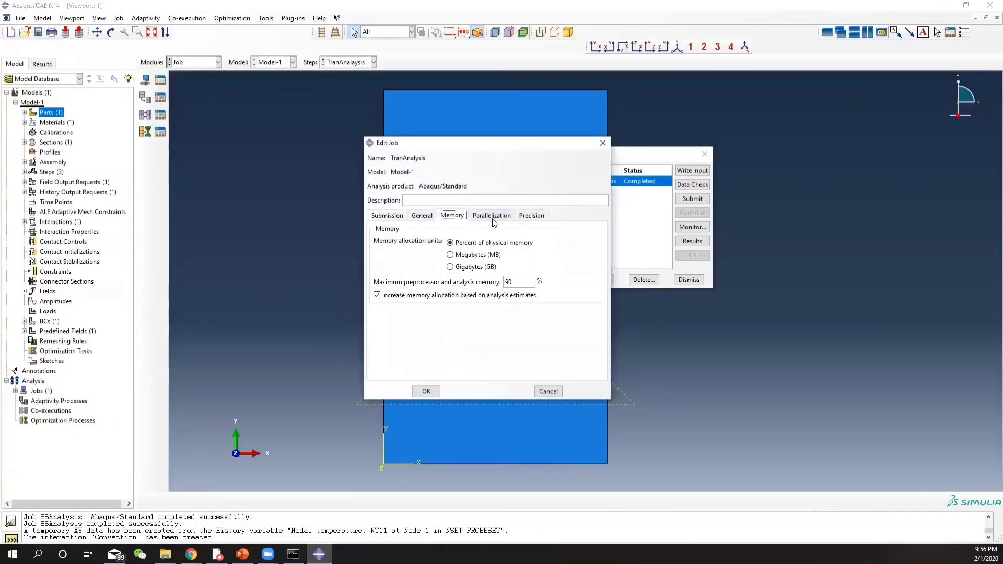
left_click(492, 216)
left_click(374, 229)
left_click(374, 244)
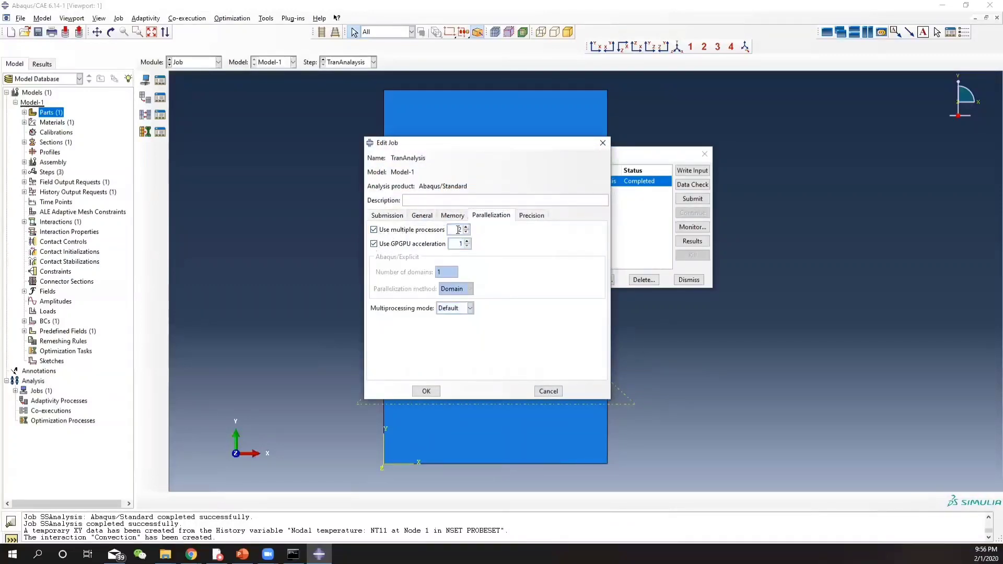
left_click(393, 215)
left_click(425, 391)
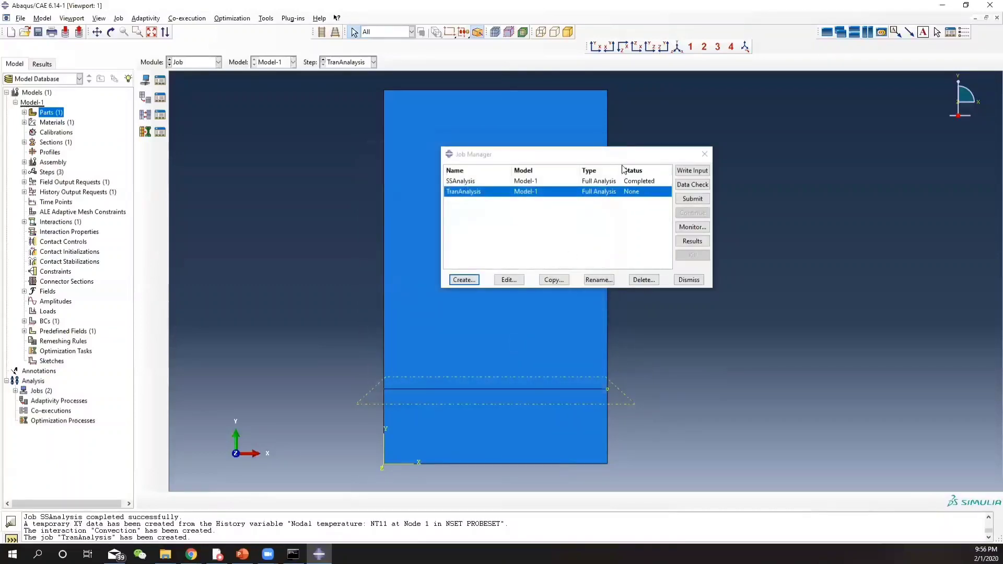
Submit the TranAnalysis job, overwriting its existing files and continuing without field or history output requests.
left_click(698, 205)
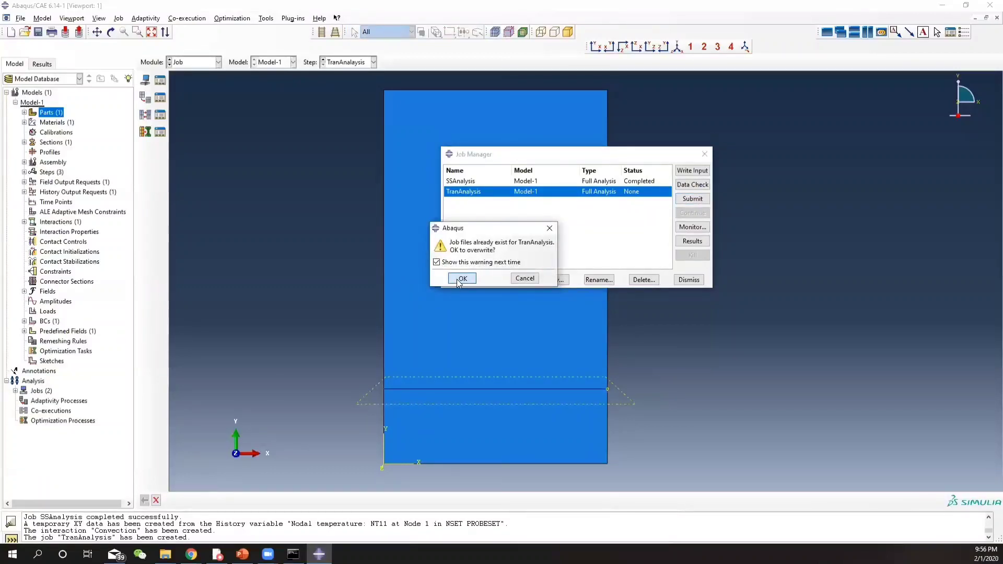
left_click(462, 279)
left_click(502, 338)
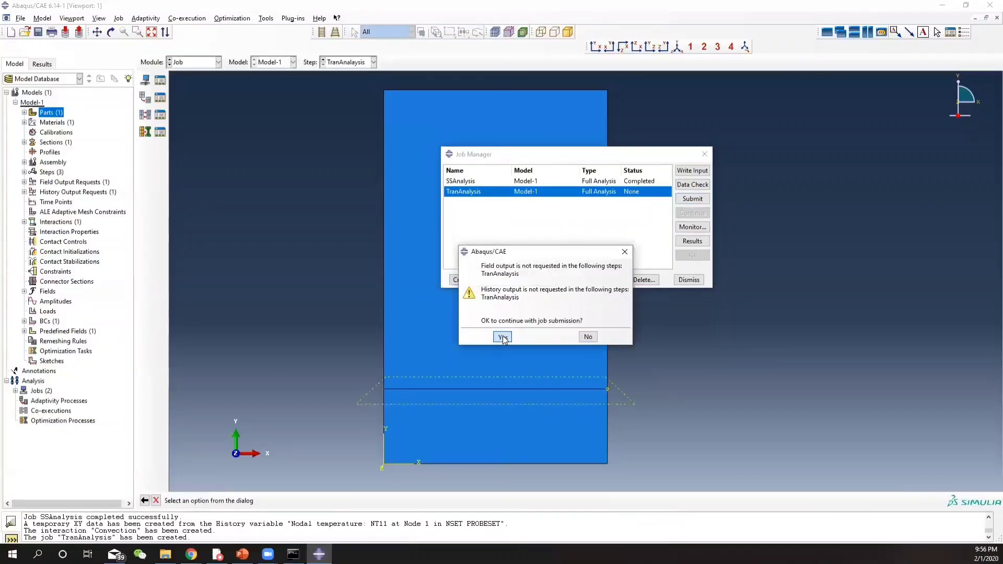
left_click(503, 337)
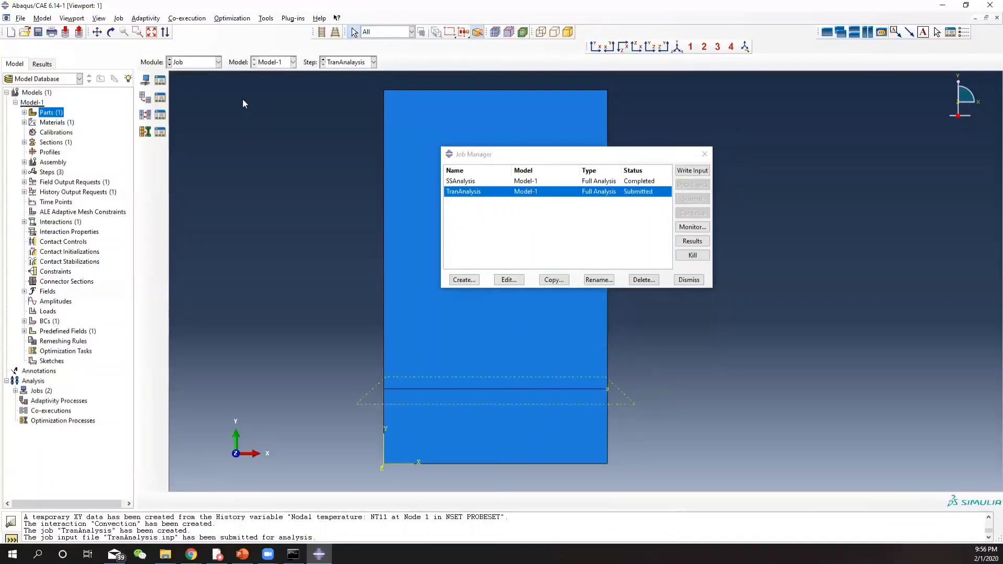
Check which field output requests exist for the TranAnalaysis step.
left_click(218, 62)
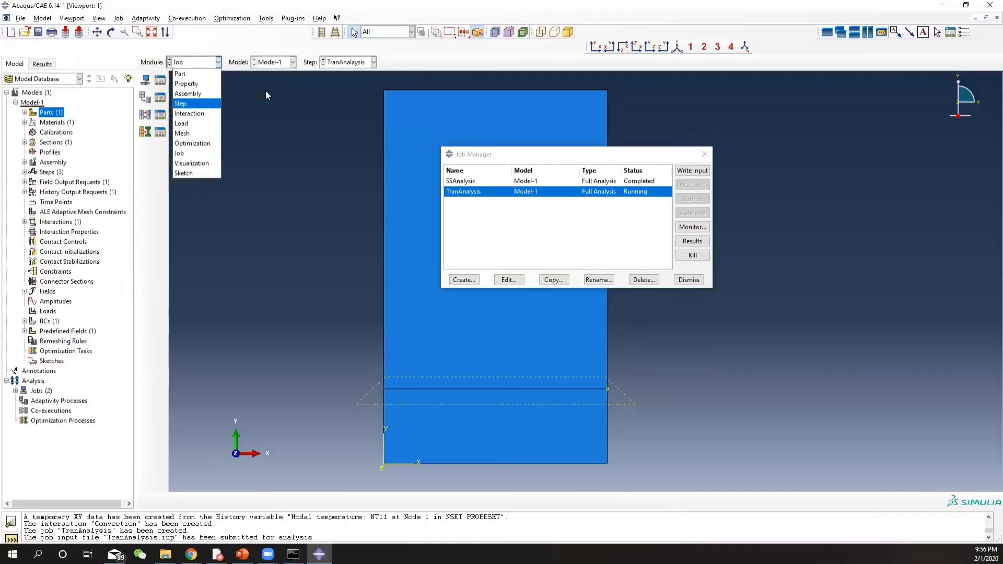
left_click(178, 103)
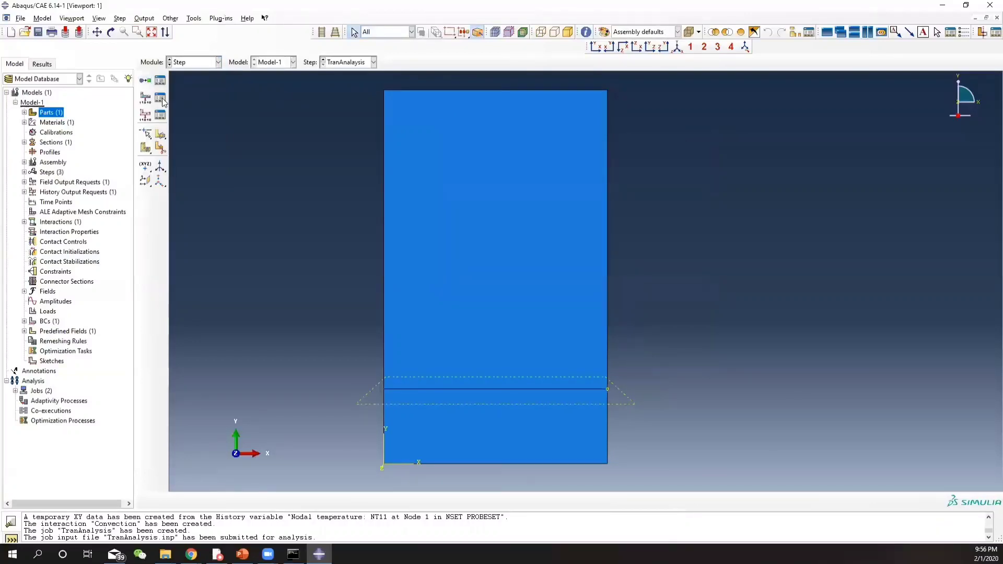
left_click(162, 99)
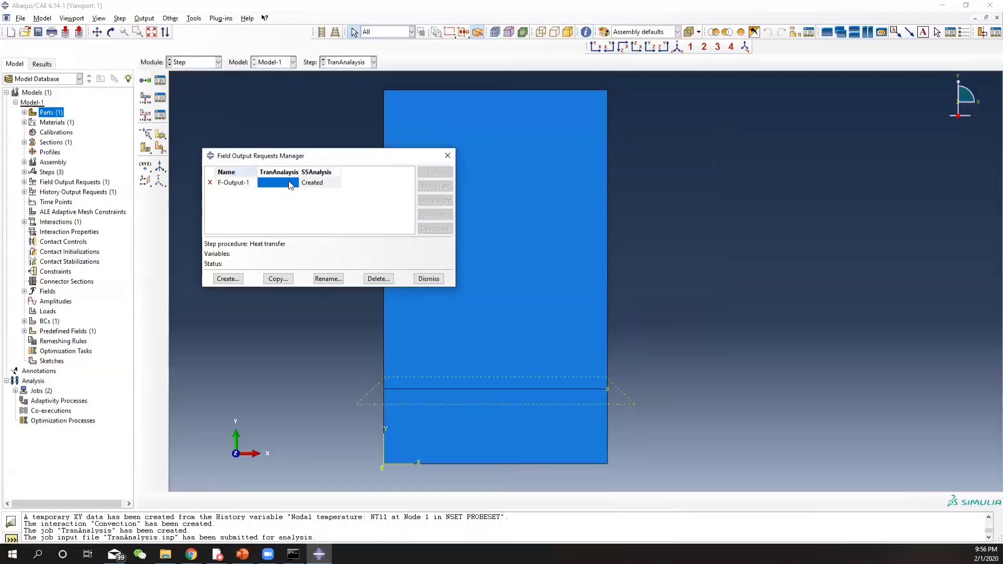
left_click(319, 554)
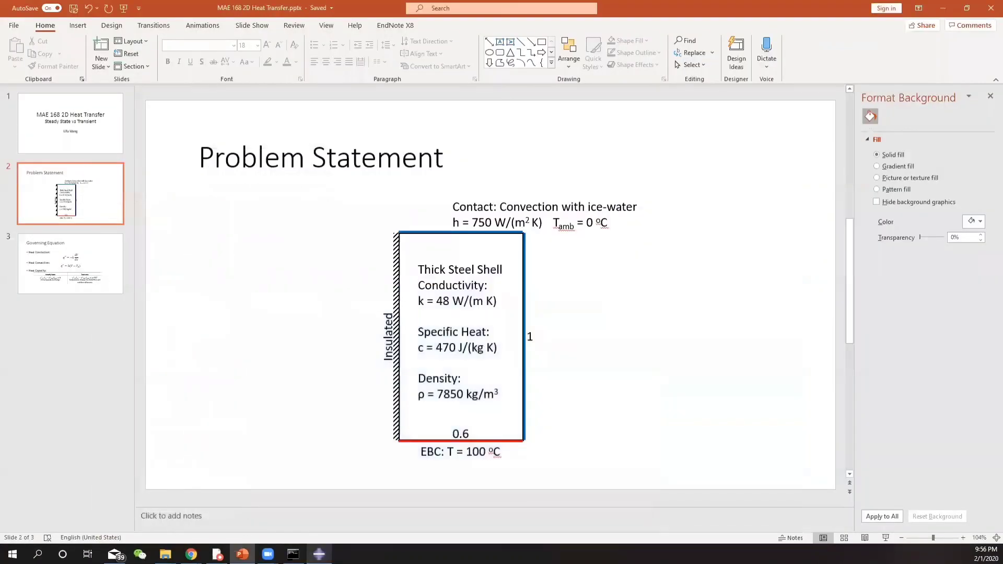
left_click(319, 554)
left_click(448, 155)
Kill the running TranAnalysis job.
left_click(194, 62)
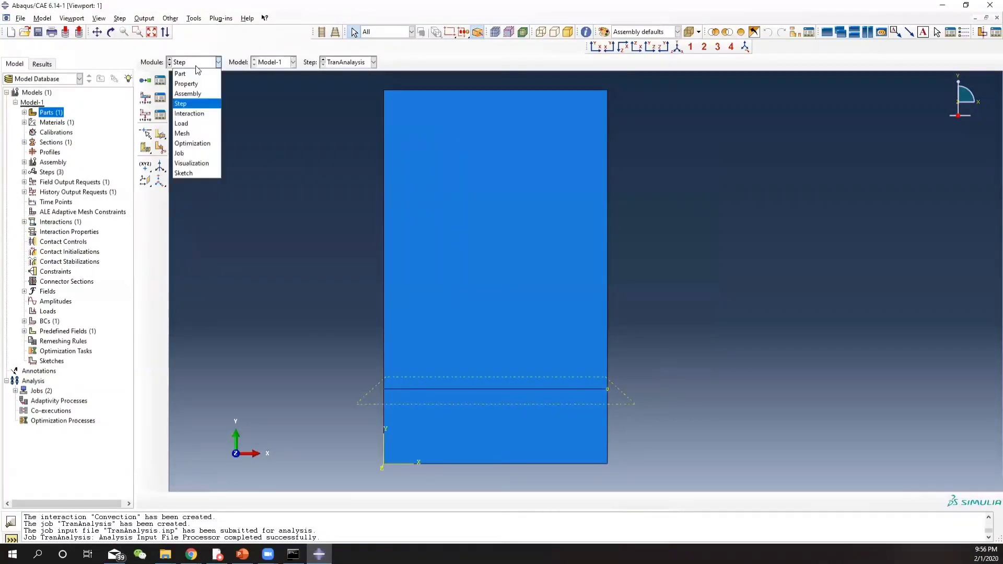
left_click(188, 155)
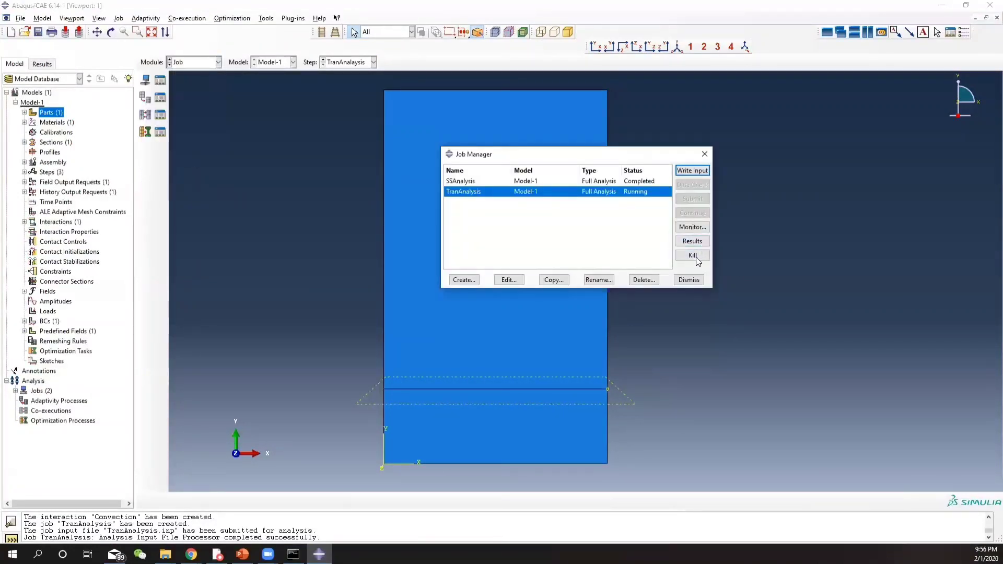
left_click(693, 255)
left_click(480, 288)
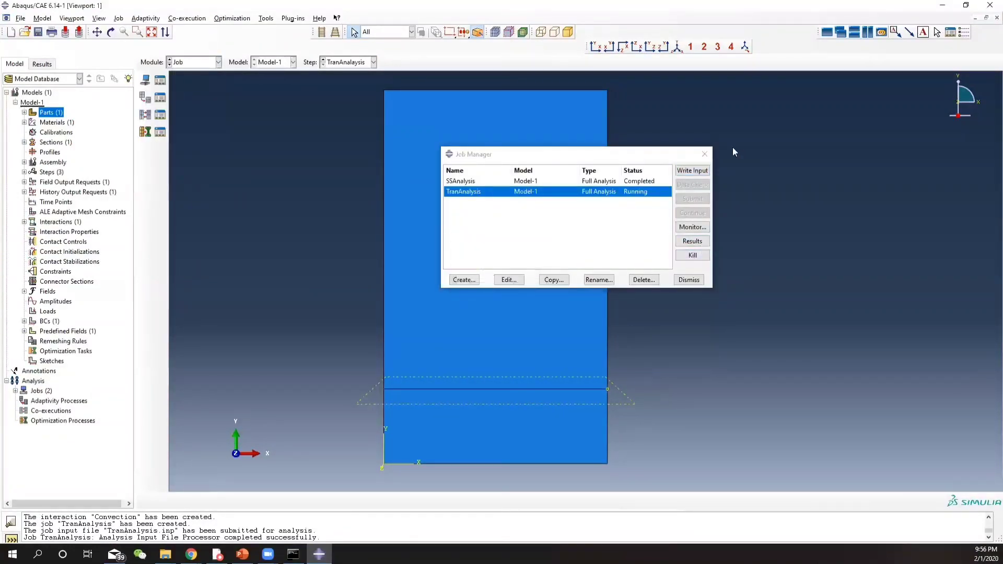
left_click(704, 154)
Try to edit the suppressed F-Output-1 field output request of the SSAnalysis step.
left_click(194, 62)
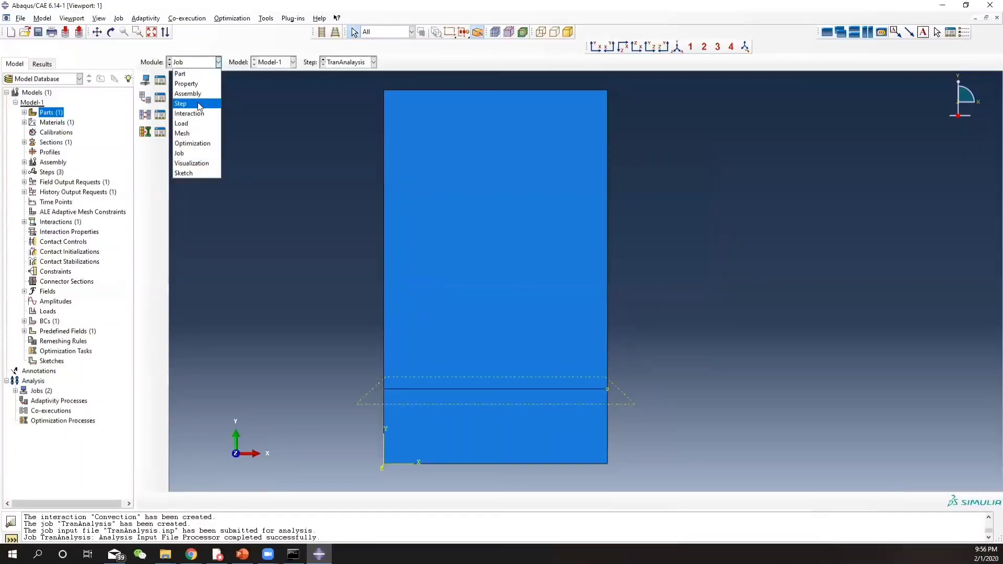
left_click(188, 102)
left_click(160, 100)
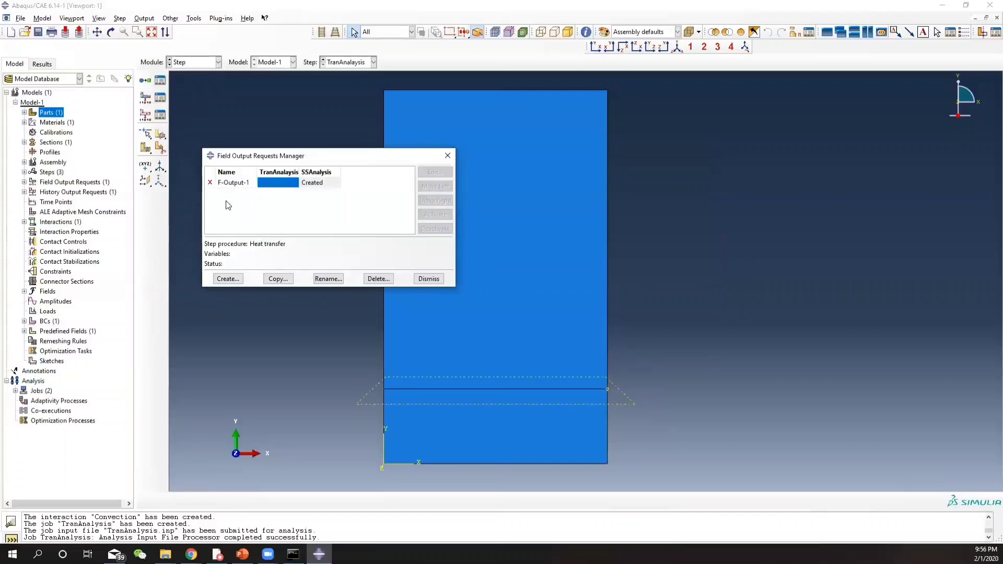
double_click(318, 182)
left_click(501, 290)
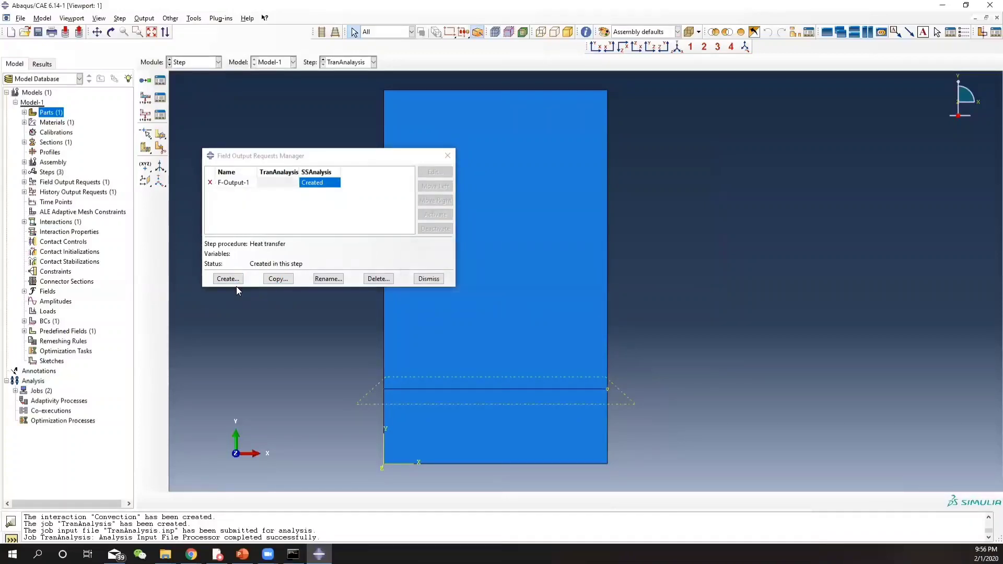
Create a whole-model field output request in the TranAnalaysis step that outputs only NT, nodal temperature, at every increment.
left_click(228, 279)
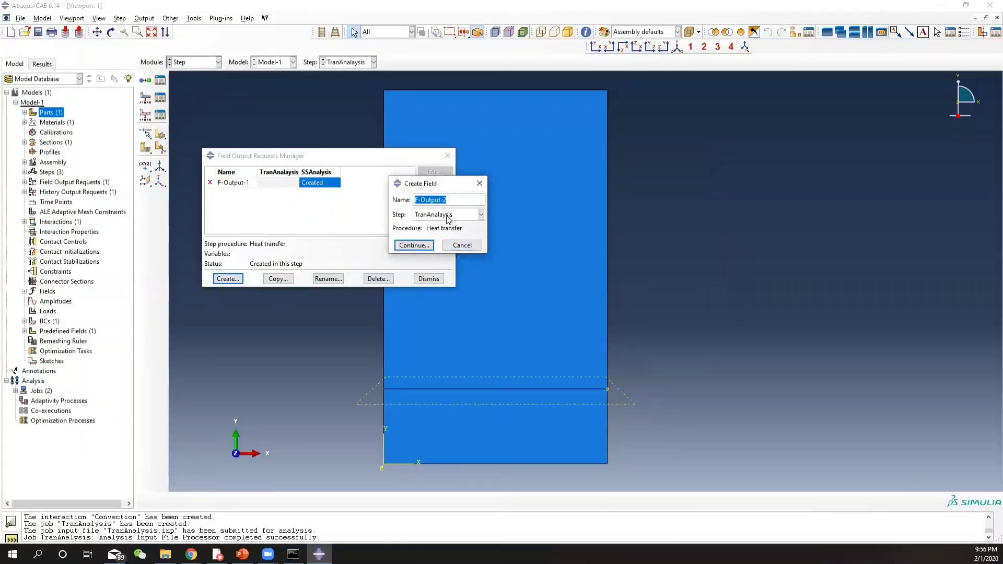
left_click(419, 246)
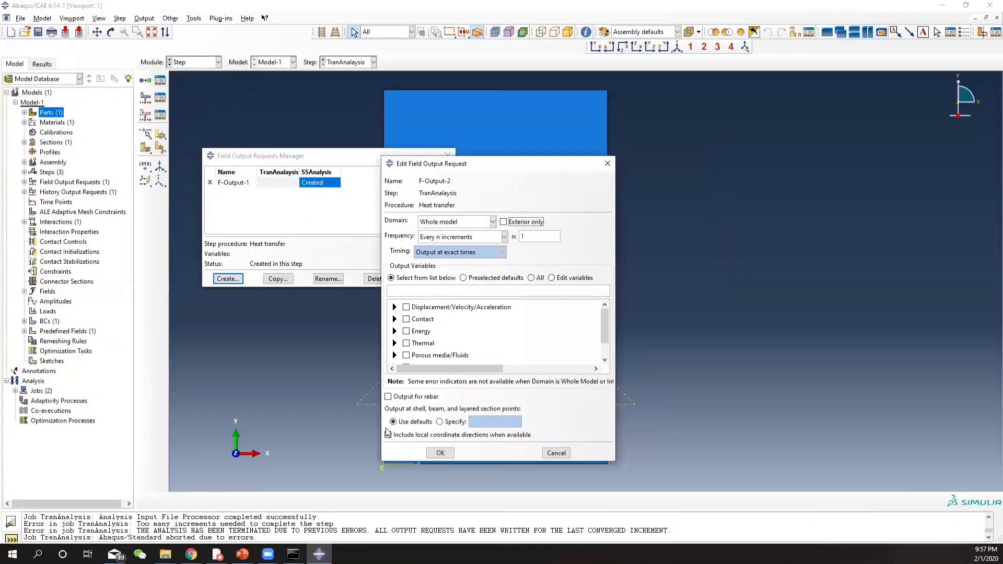
left_click(387, 435)
scroll(409, 347, "down", 2)
scroll(409, 347, "up", 2)
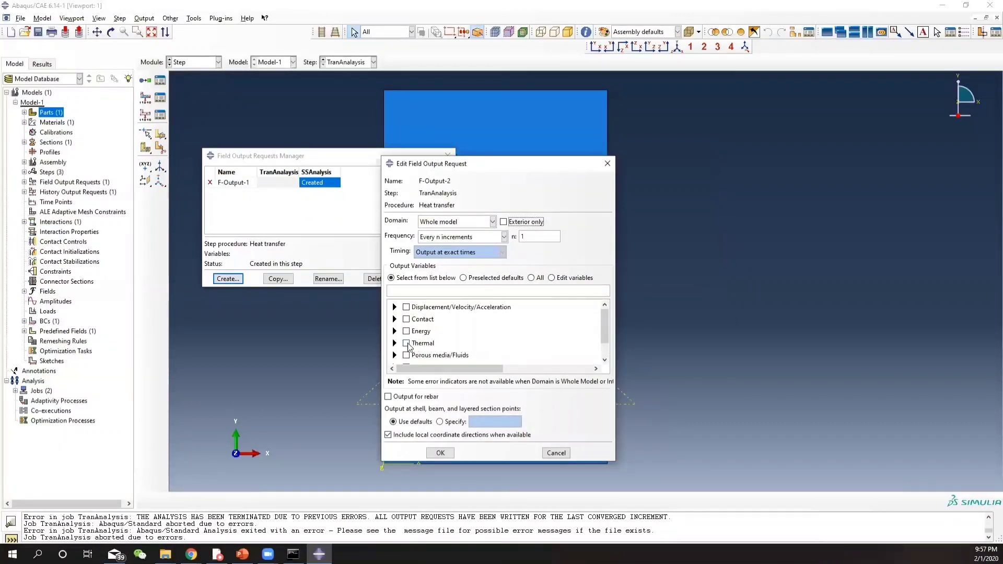
left_click(394, 343)
scroll(412, 339, "down", 3)
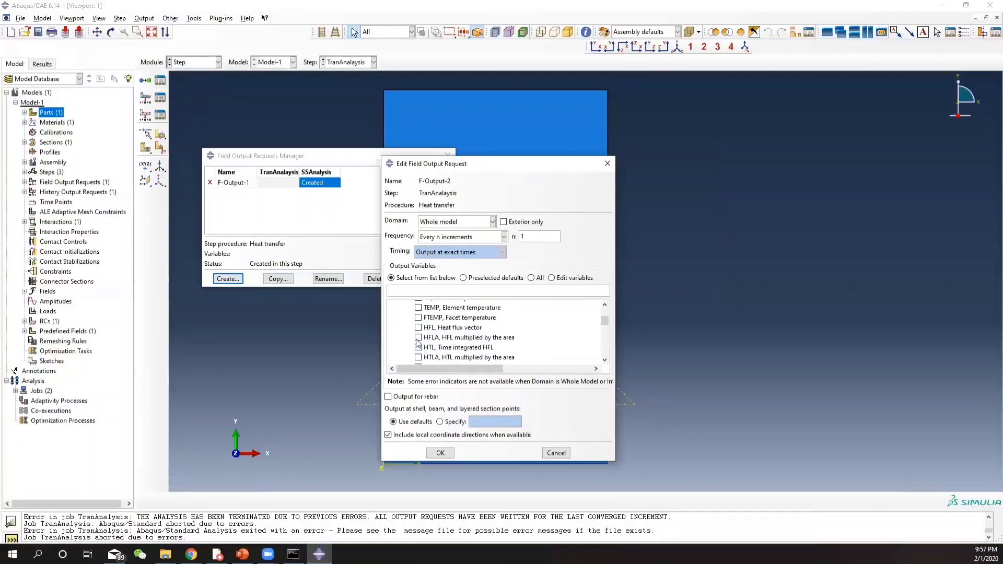
scroll(418, 328, "up", 1)
left_click(418, 311)
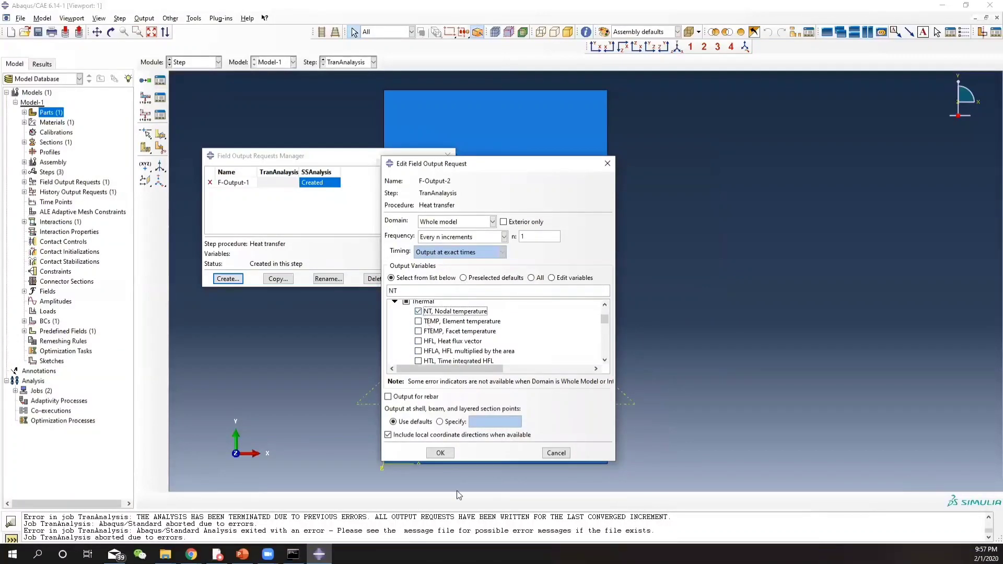
left_click(441, 453)
left_click(447, 155)
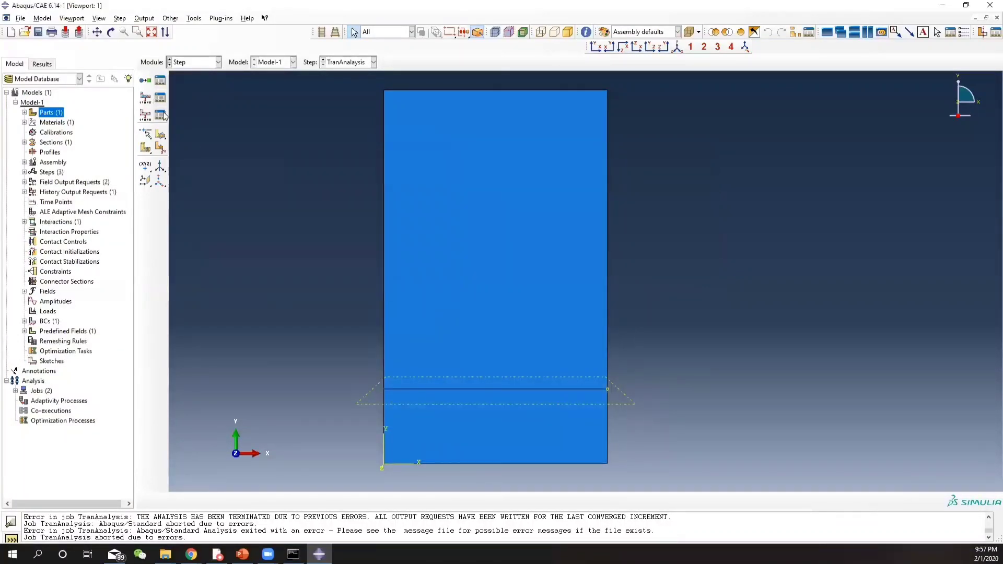
Start a history output request named ProbeValue2 in the TranAnalaysis step.
left_click(159, 115)
left_click(198, 283)
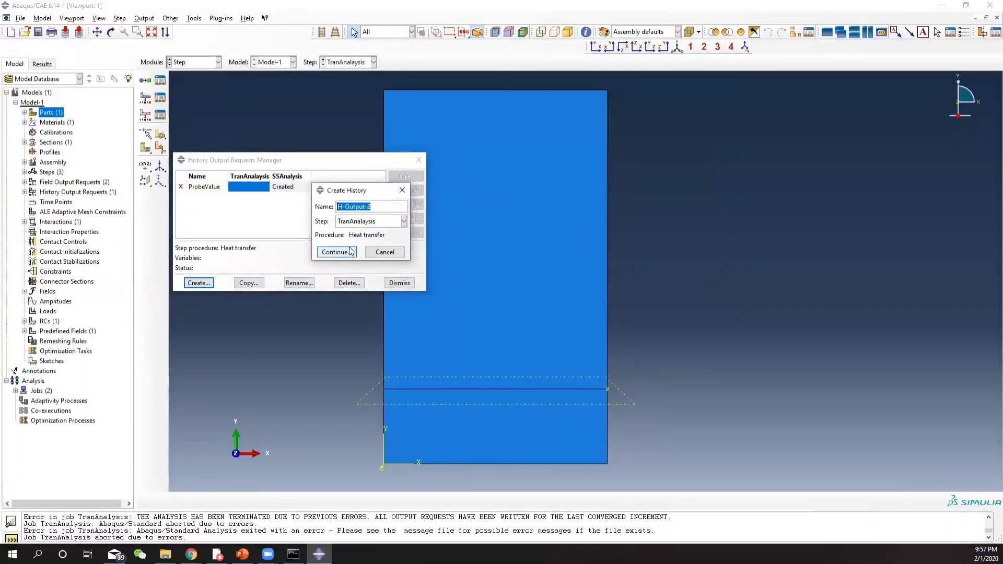
type("ProbeValue")
left_click(351, 251)
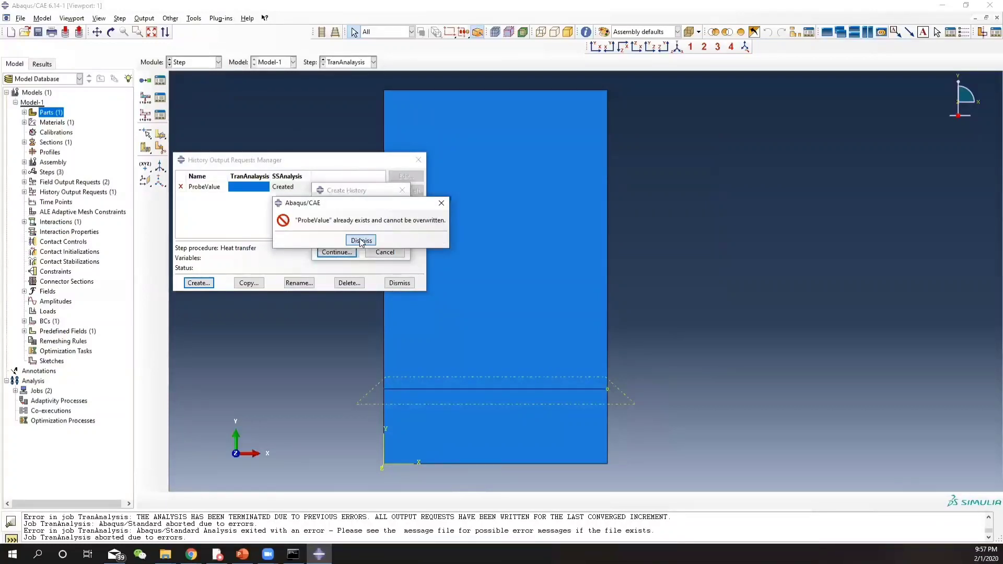
left_click(361, 241)
type("2")
left_click(336, 251)
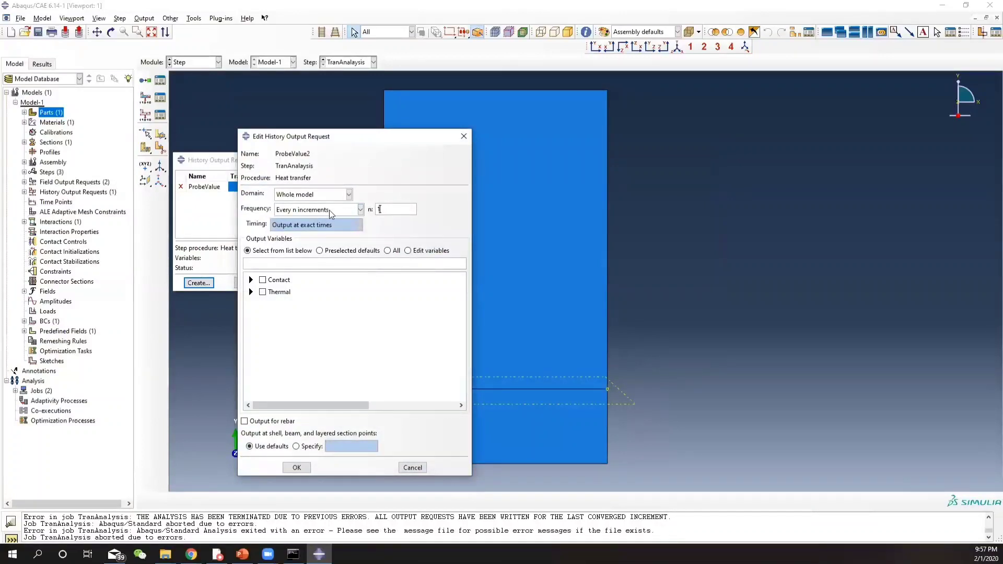
Define the ProbeValue2 history request on the set ProbeSet with NT, nodal temperature, as its only output variable.
left_click(308, 195)
left_click(308, 206)
left_click(388, 195)
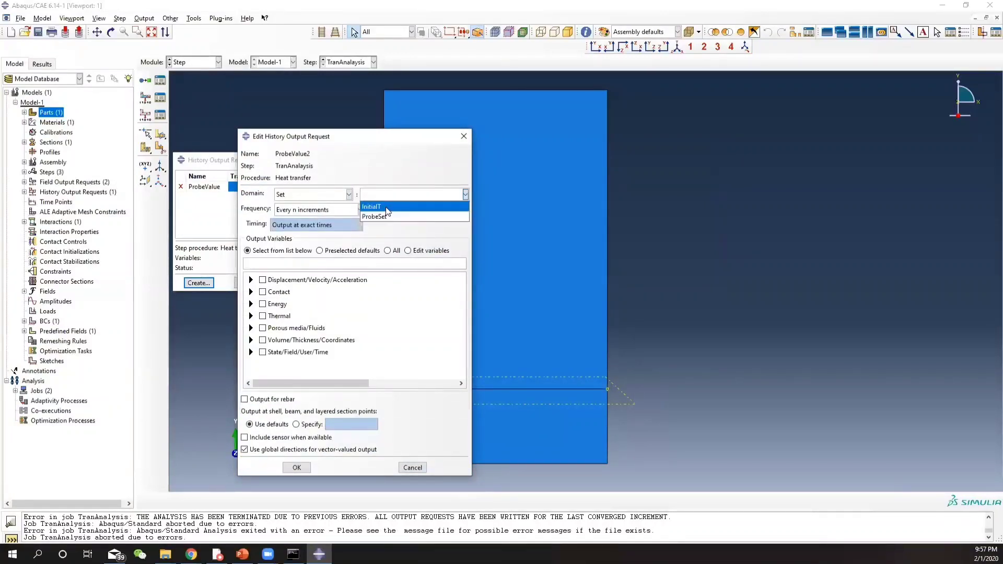
left_click(374, 216)
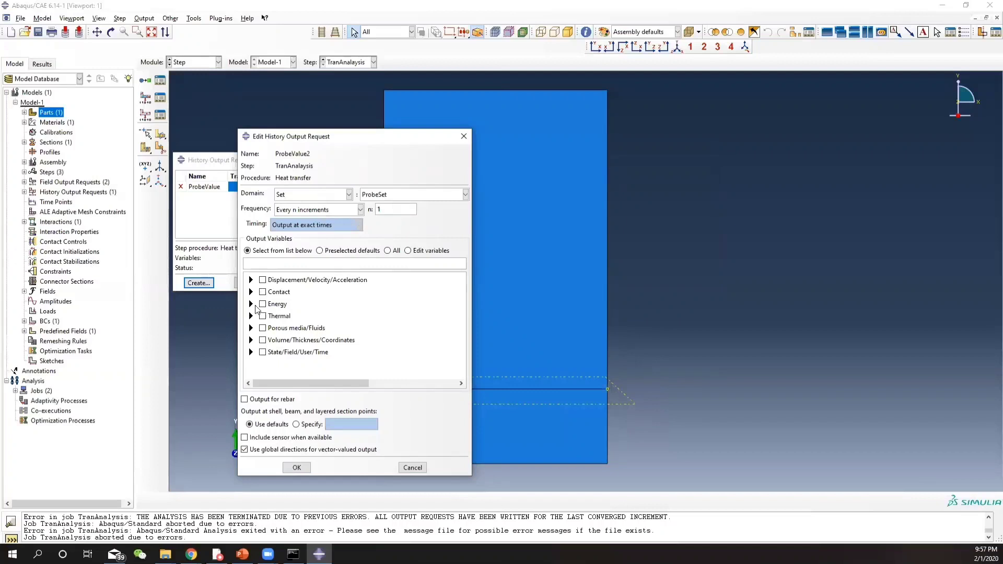
left_click(250, 315)
left_click(274, 325)
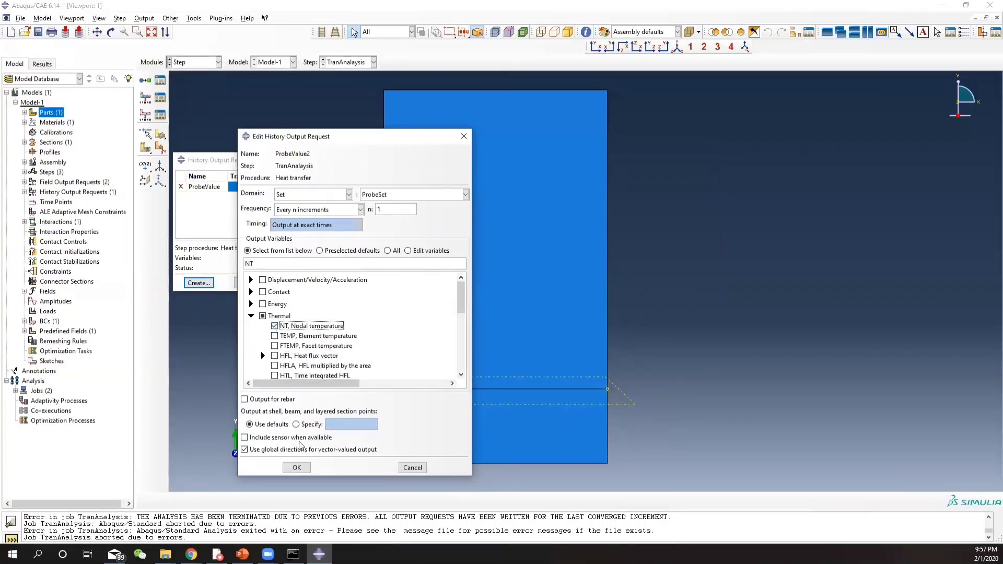
left_click(296, 468)
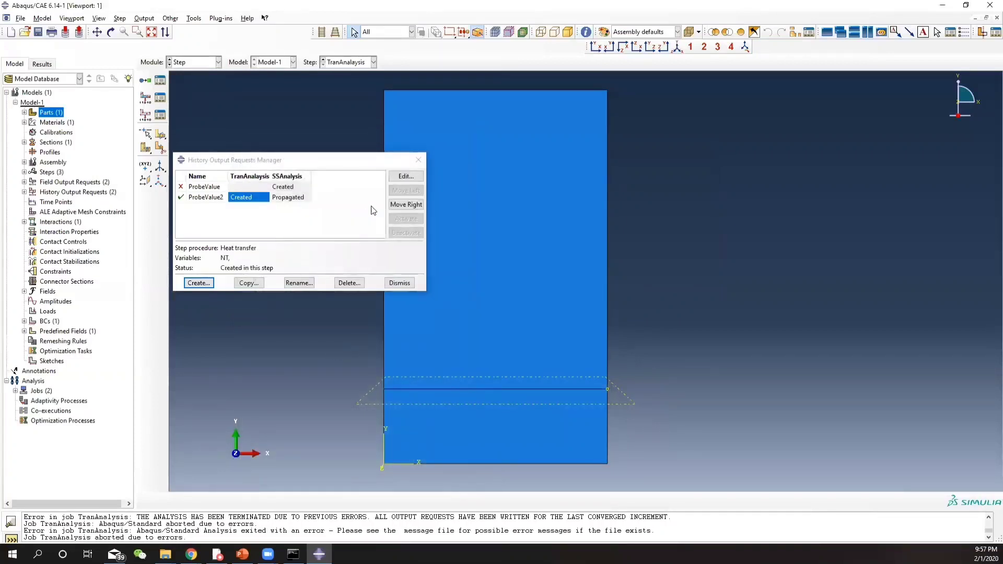
left_click(399, 283)
Delete the suppressed F-Output-1 field output request.
left_click(217, 62)
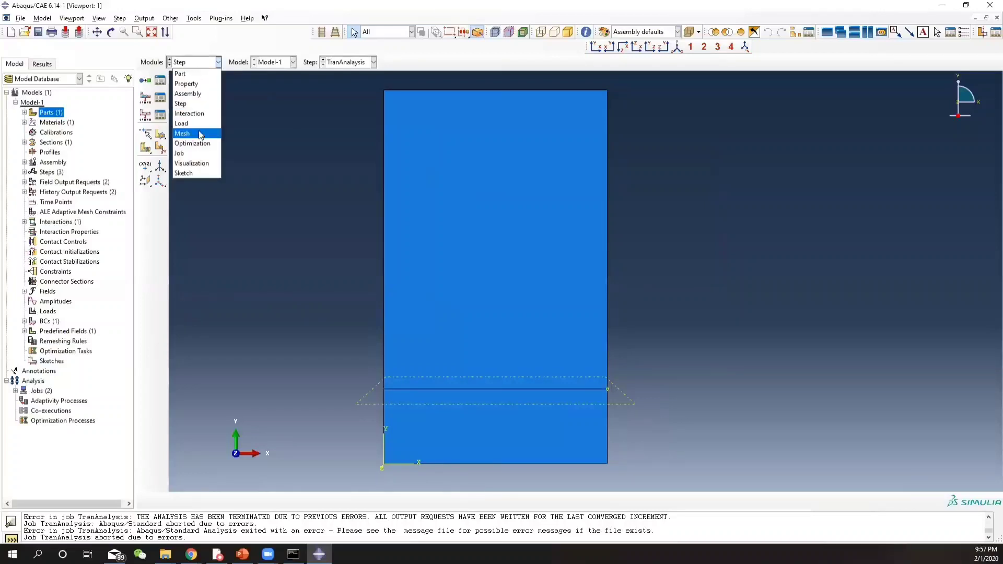
left_click(162, 102)
left_click(162, 99)
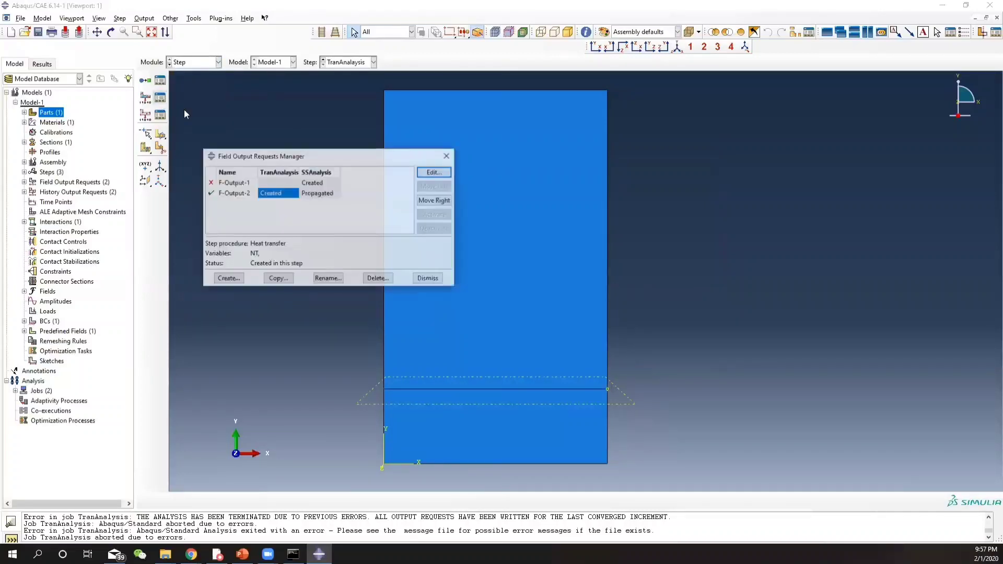
left_click(317, 182)
left_click(378, 278)
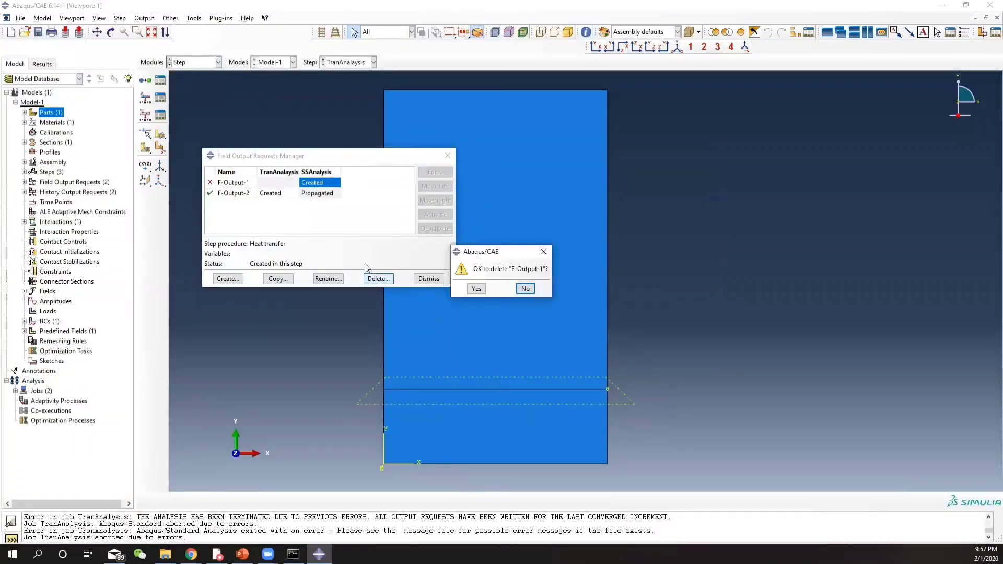
left_click(475, 289)
left_click(447, 156)
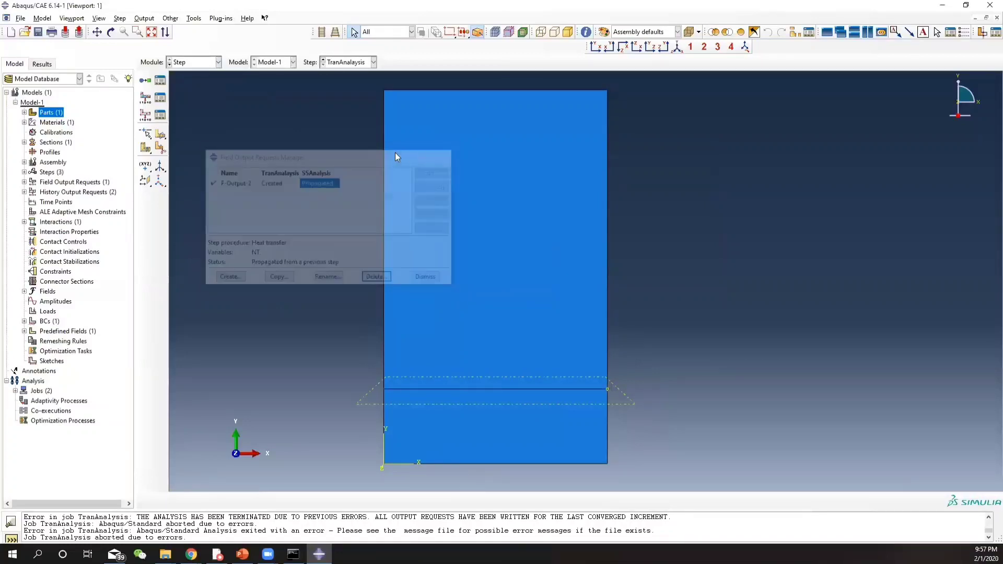
Delete the suppressed ProbeValue history output request.
left_click(159, 114)
left_click(291, 186)
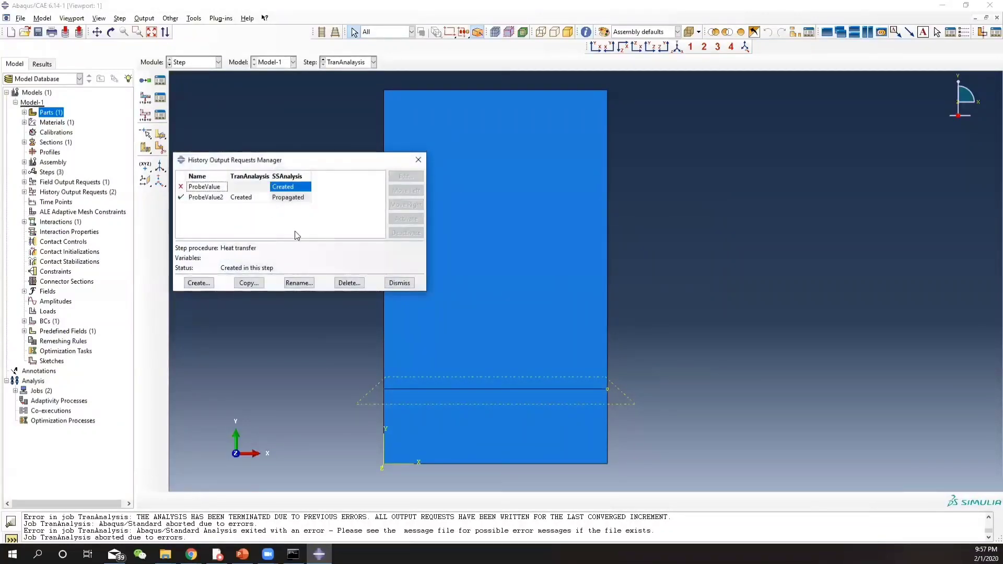
left_click(349, 283)
left_click(473, 289)
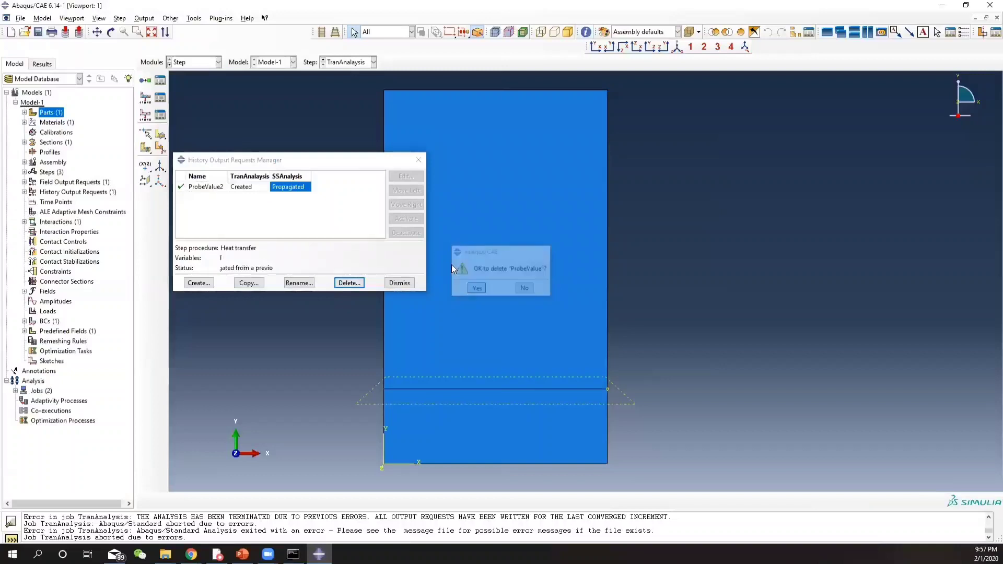
left_click(418, 159)
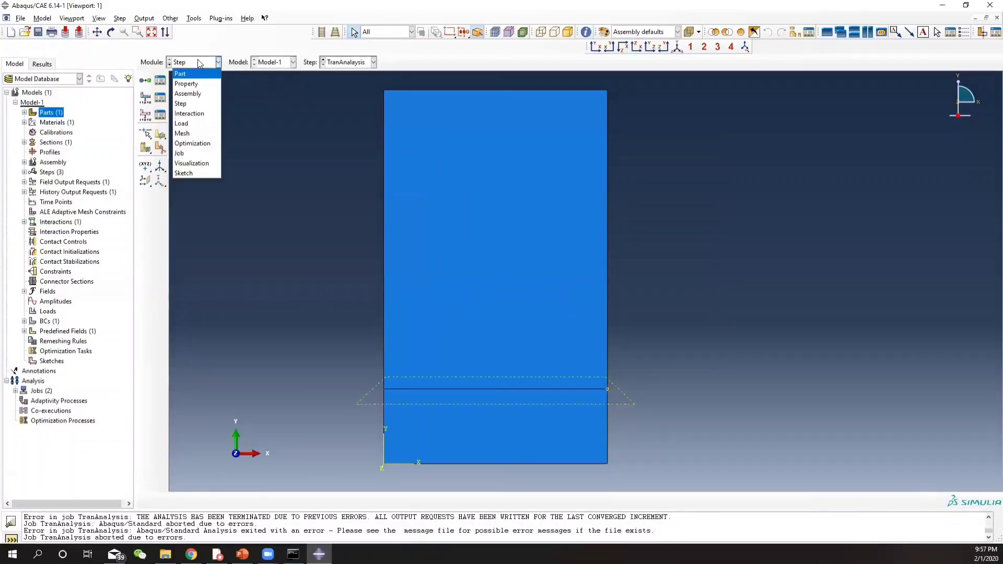
Check in which steps the base temperature boundary condition is active.
left_click(187, 124)
left_click(161, 99)
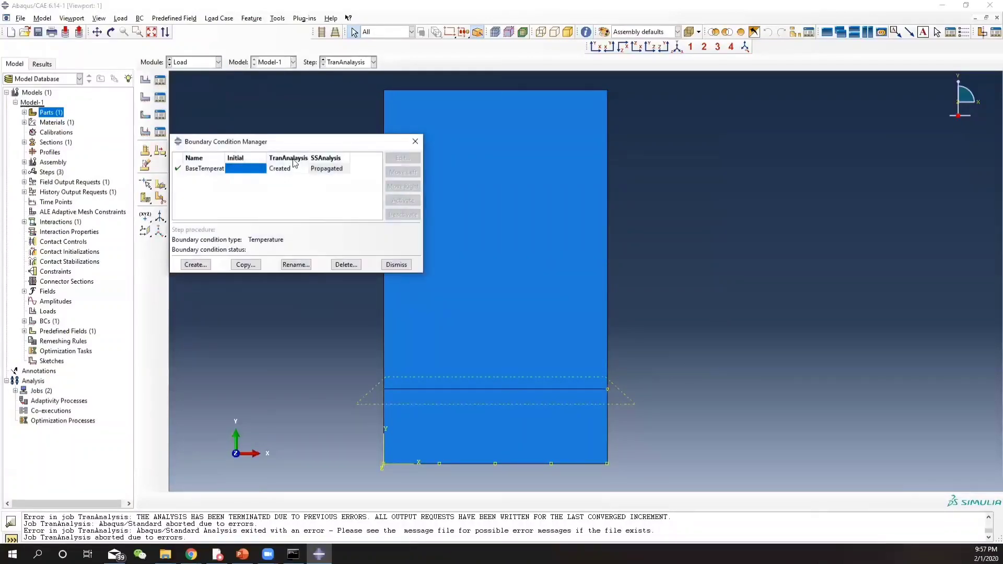
left_click(418, 139)
Submit the TranAnalysis job again, overwriting its existing job files.
left_click(195, 63)
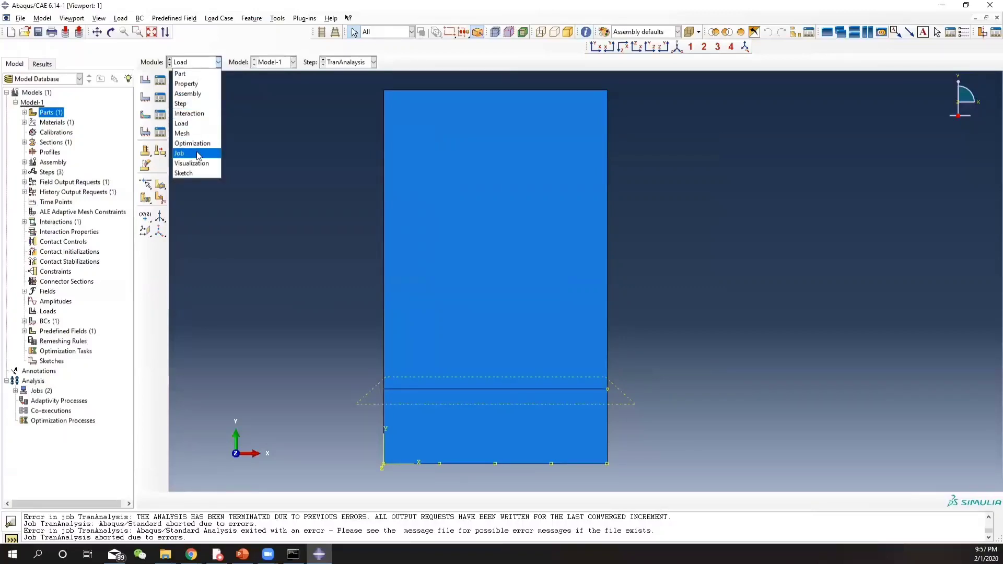
left_click(198, 153)
left_click(160, 80)
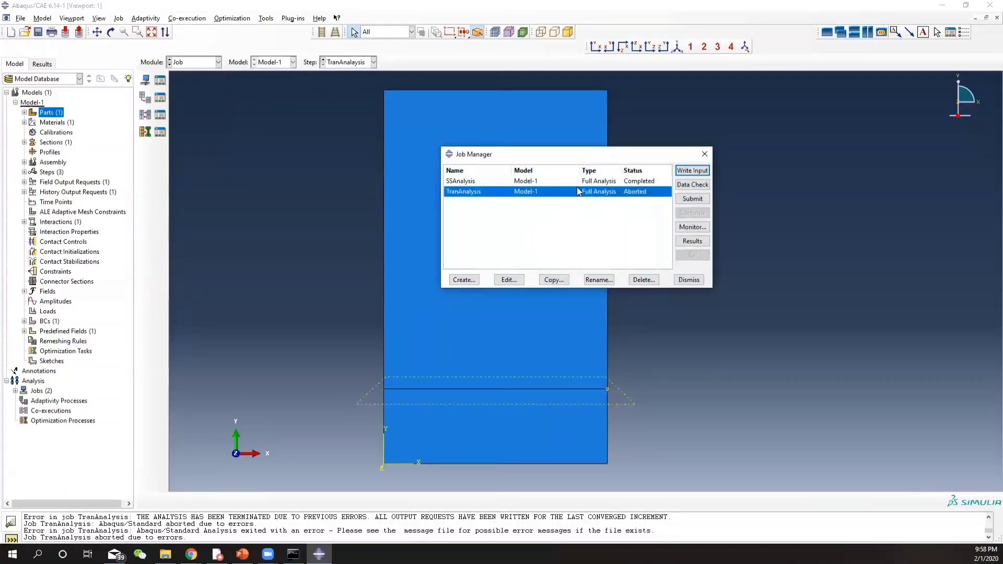
left_click(692, 198)
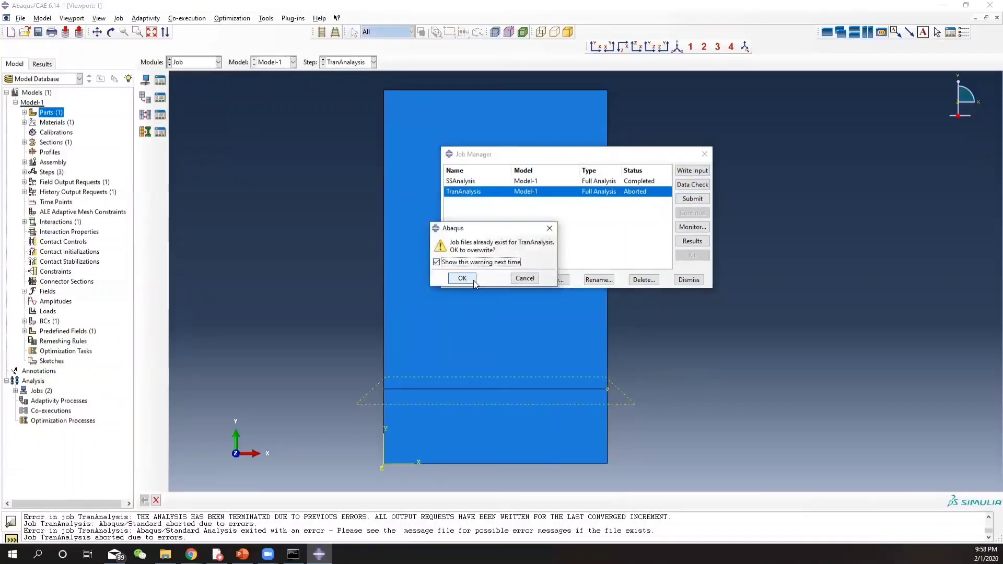
left_click(463, 278)
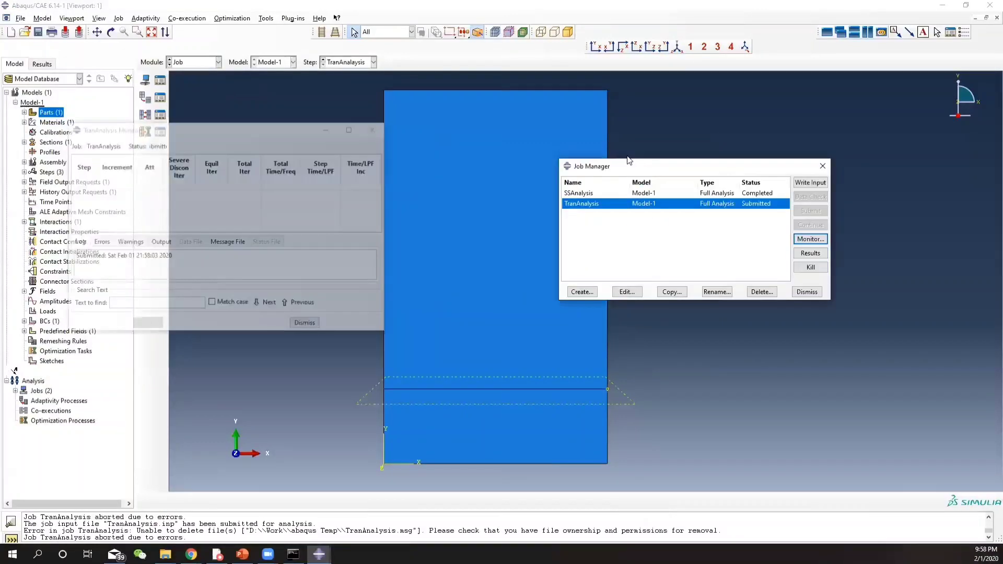
Read the errors in the TranAnalysis job monitor and close it.
mouse_move(319, 554)
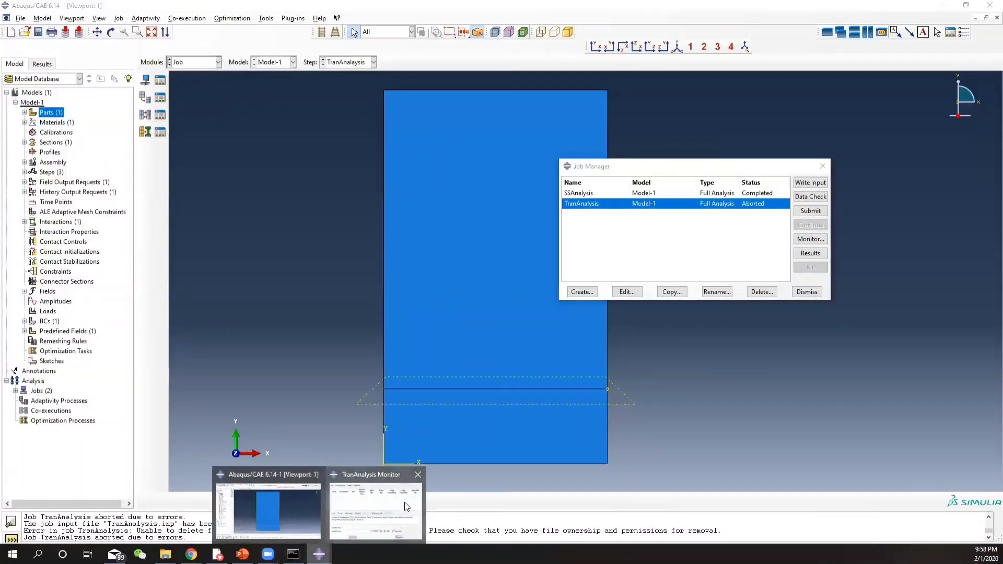
left_click(375, 493)
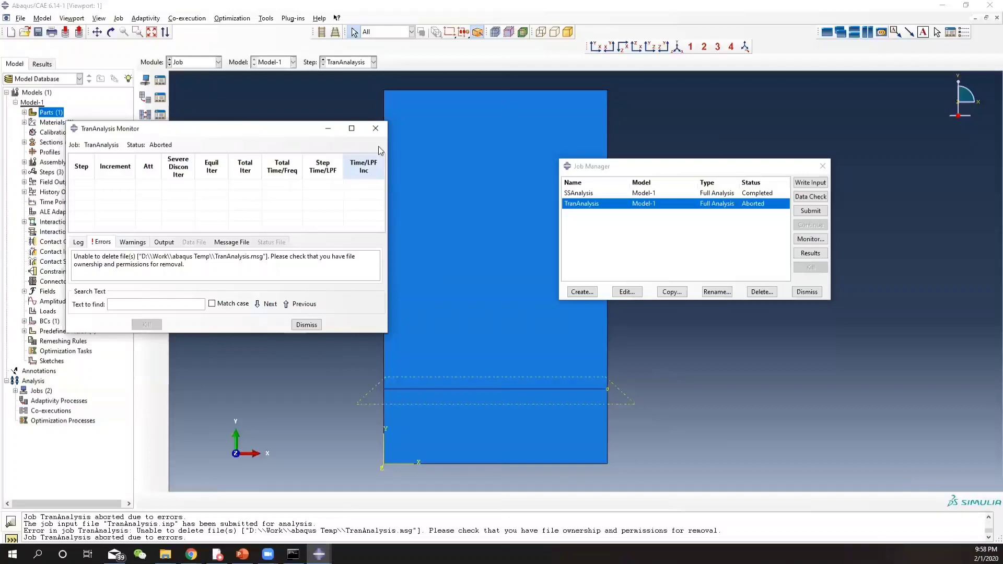
left_click(375, 128)
Resubmit the TranAnalysis job, overwriting its files and turning off the overwrite warning for next time.
left_click(811, 212)
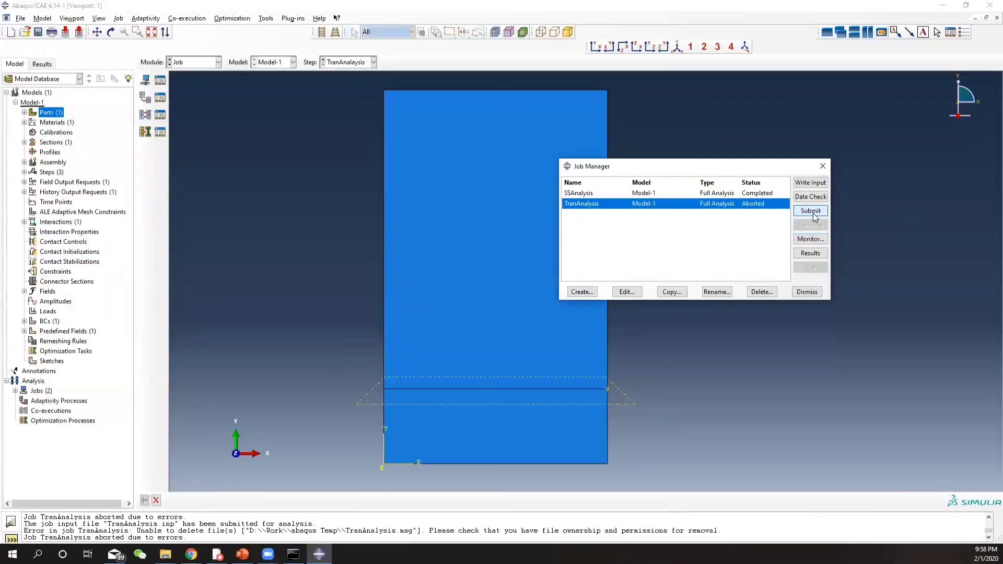
left_click(437, 262)
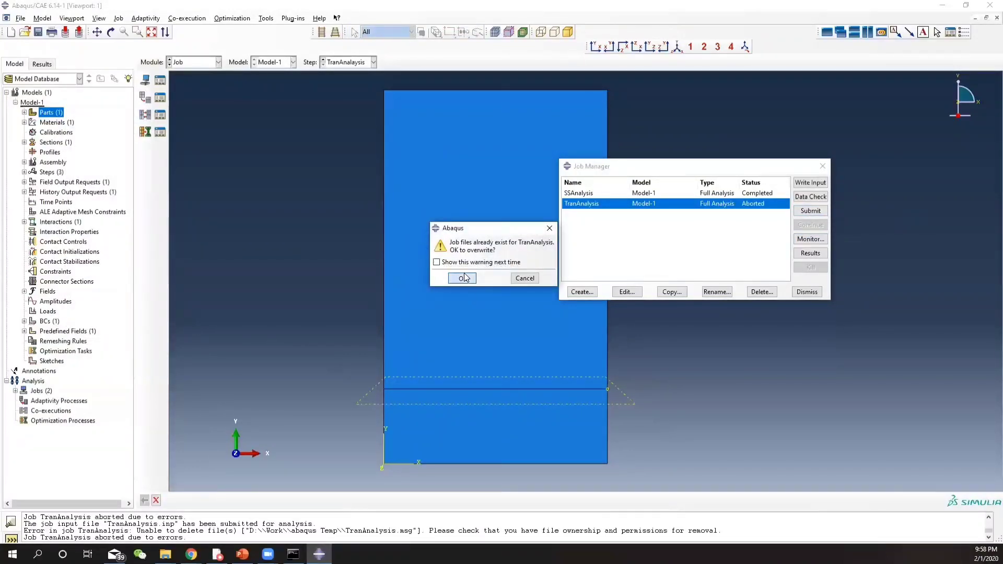
left_click(464, 278)
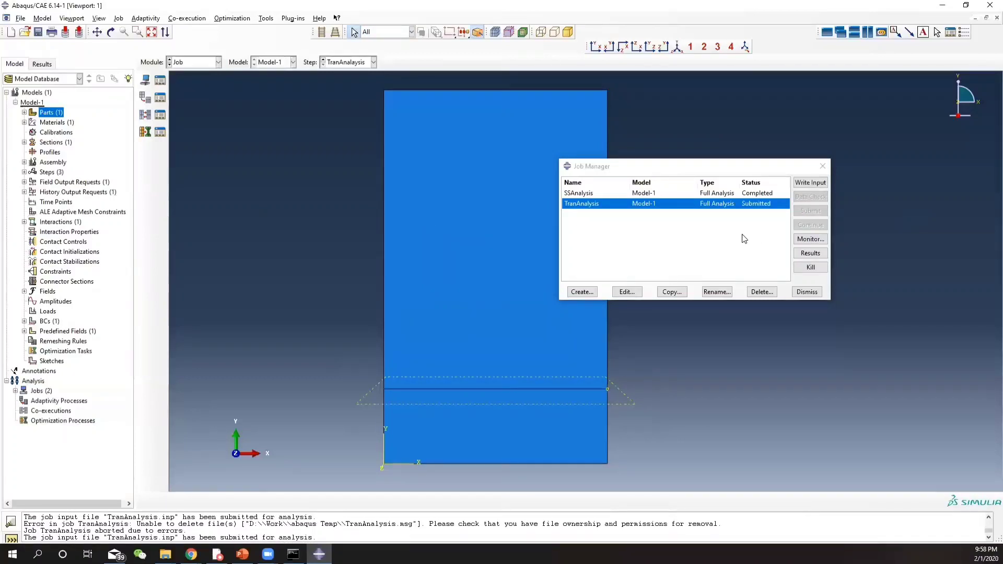
Monitor the TranAnalysis job and examine its last increment, step times and errors.
left_click(811, 239)
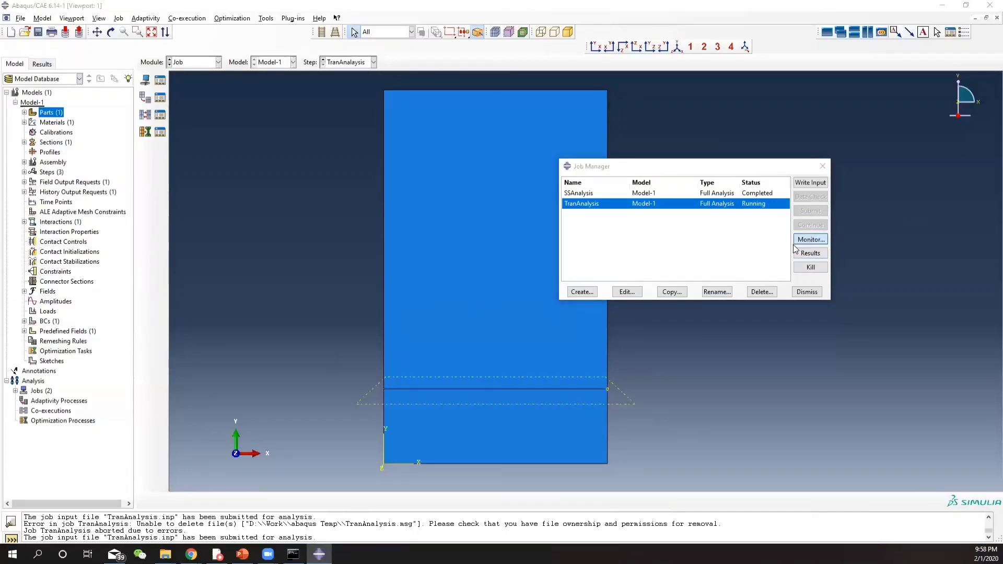
left_click(811, 240)
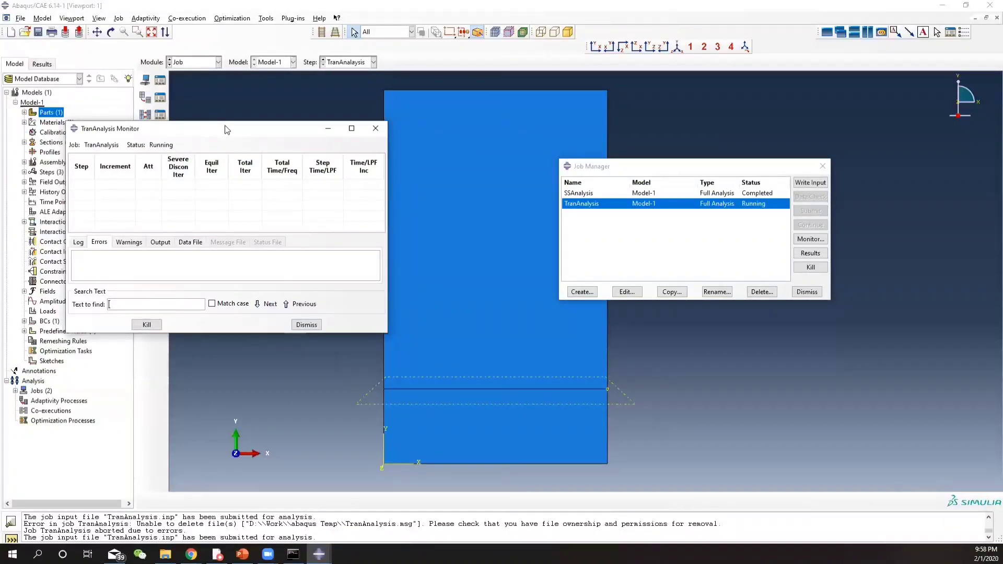
left_click_drag(226, 130, 345, 149)
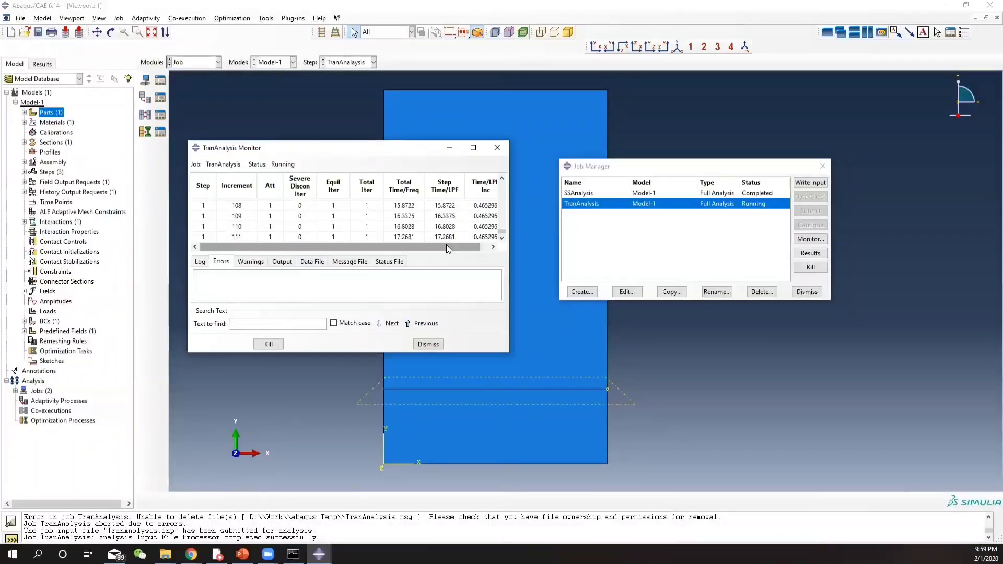
left_click_drag(446, 249, 456, 249)
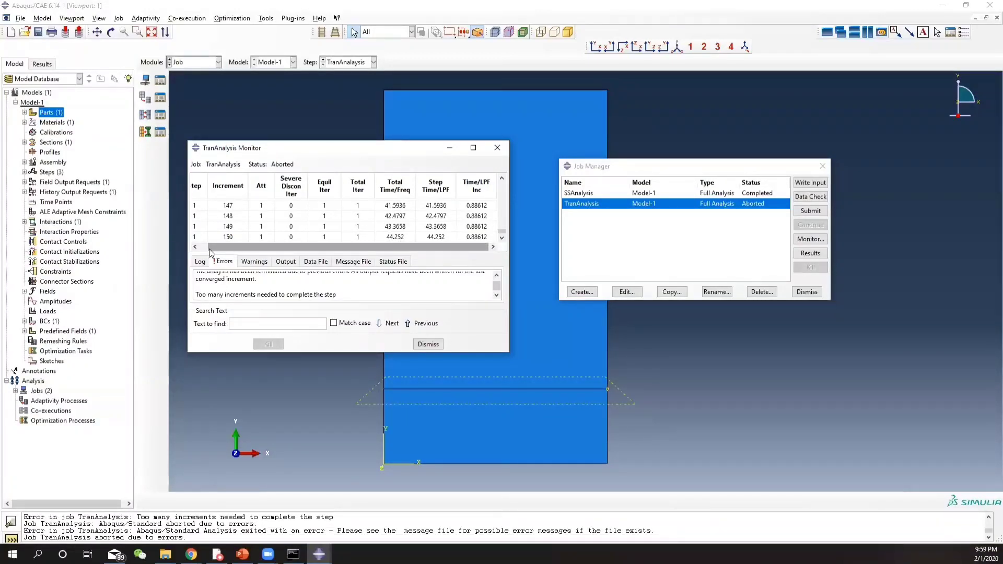
left_click_drag(209, 249, 201, 248)
left_click(243, 237)
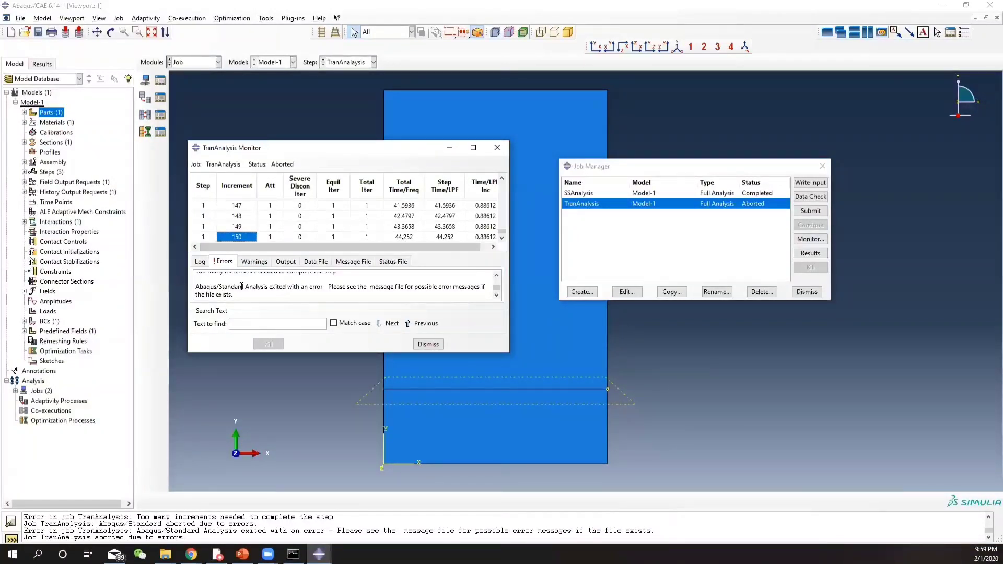
Read the error messages in the TranAnalysis job monitor and close it.
scroll(329, 291, "up", 2)
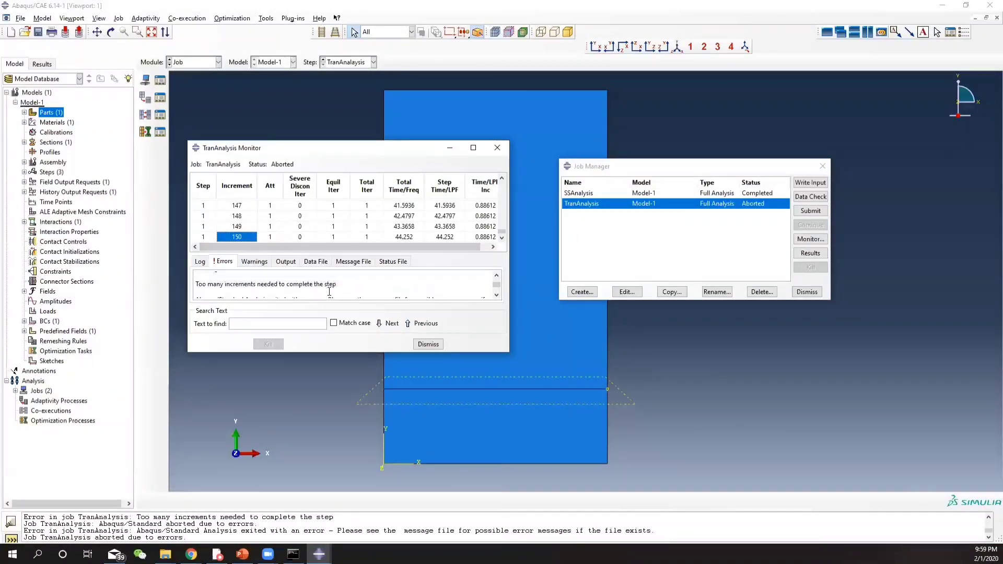
scroll(329, 292, "down", 3)
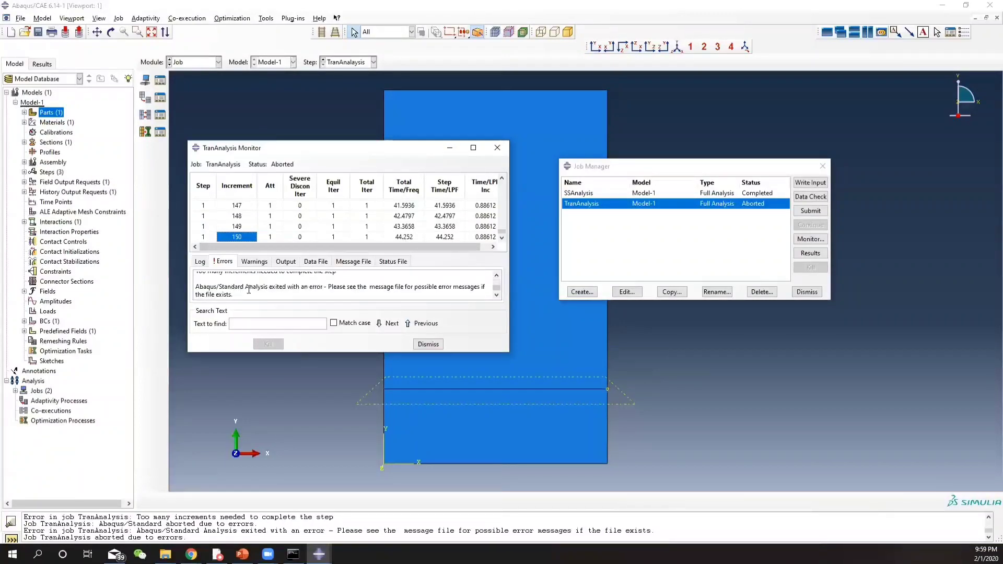
scroll(350, 287, "up", 3)
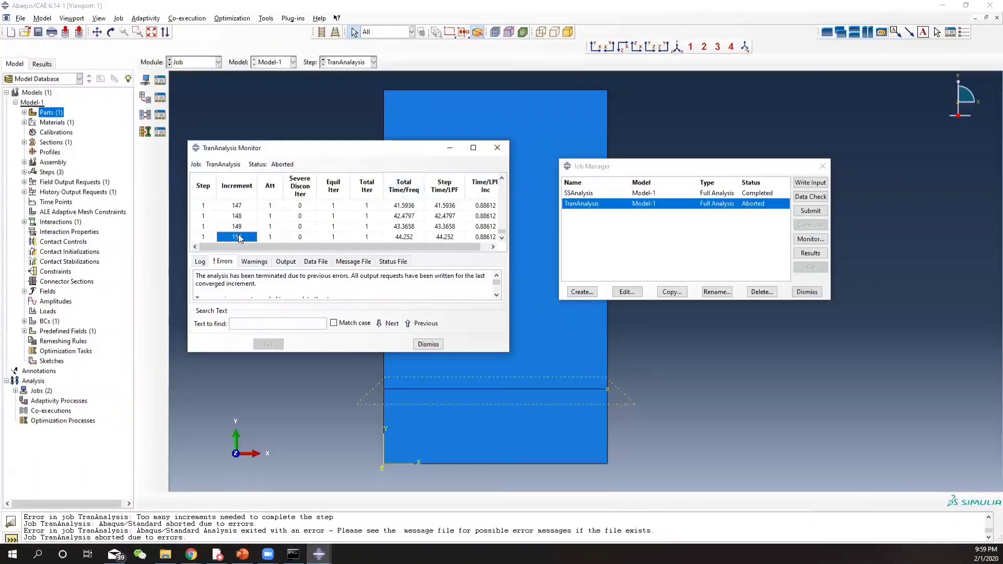
left_click(497, 148)
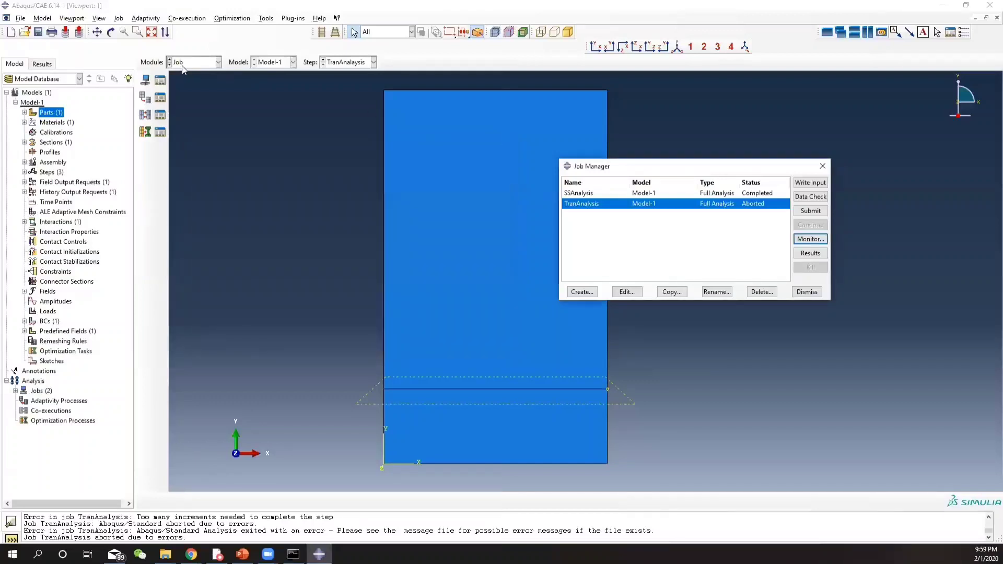
Edit the transient heat transfer step so its maximum number of increments is 400, and close the step manager.
left_click(211, 62)
left_click(185, 103)
left_click(160, 80)
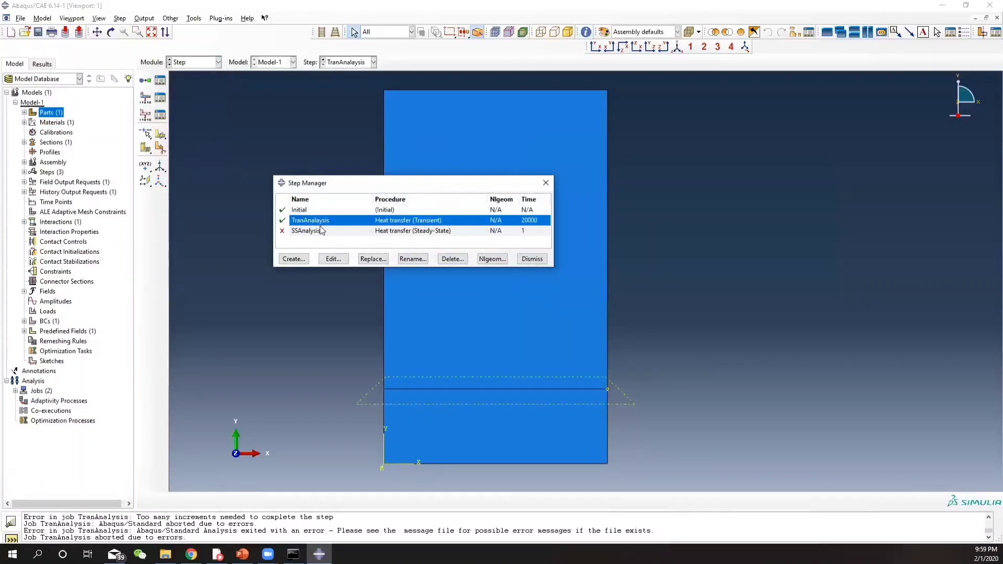
left_click(334, 258)
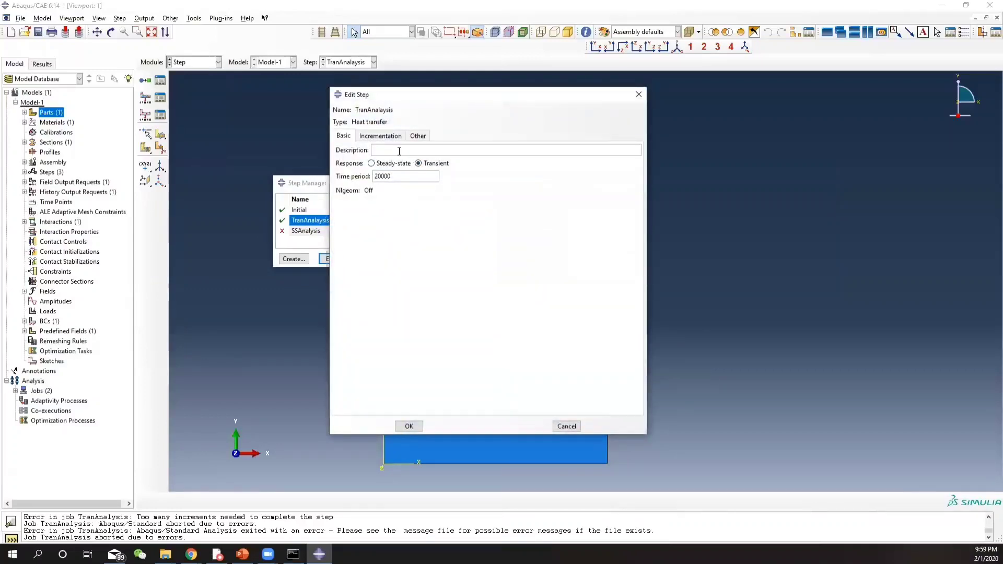
left_click(380, 136)
key("Tab")
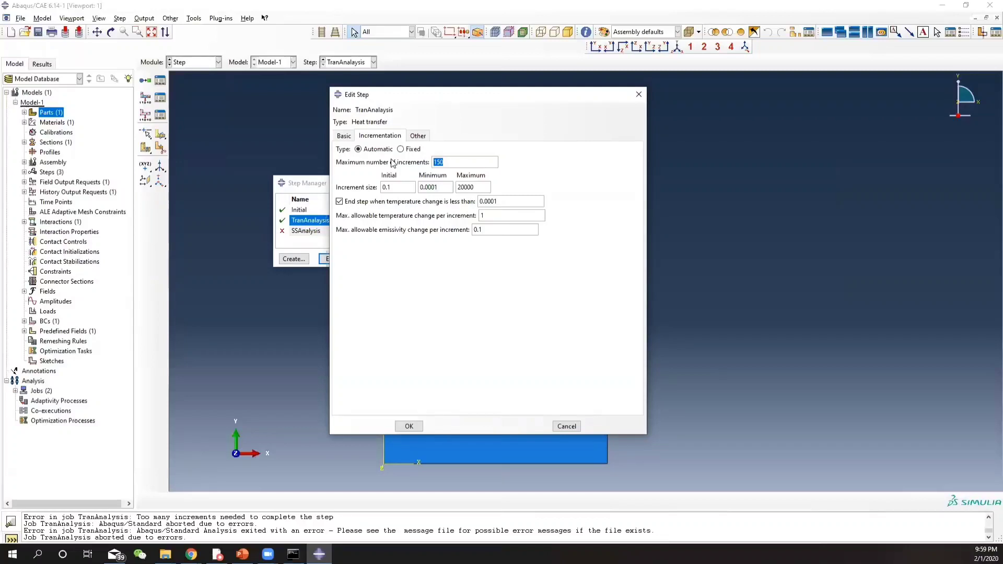
type("400")
left_click(494, 215)
double_click(489, 218)
left_click(418, 427)
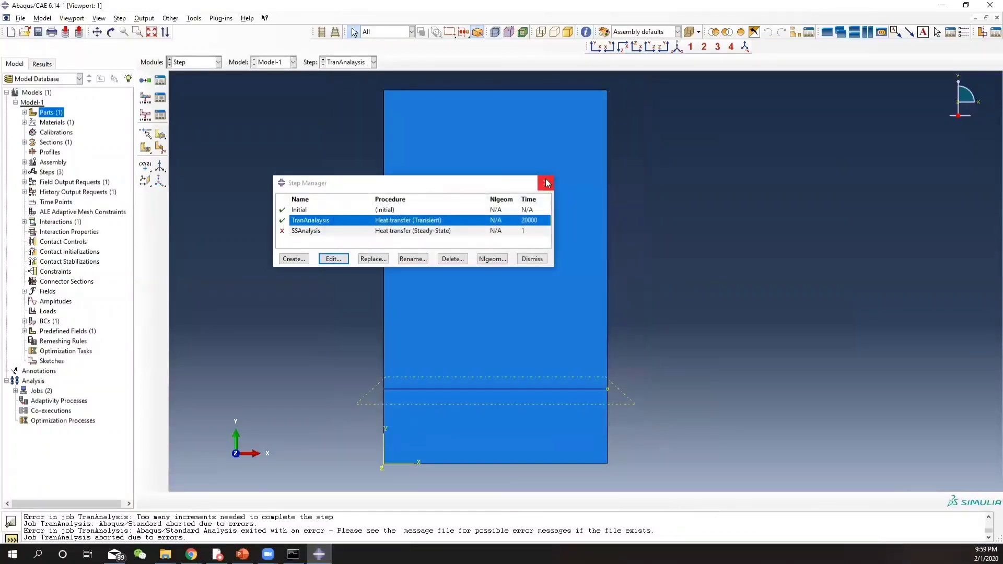
left_click(546, 182)
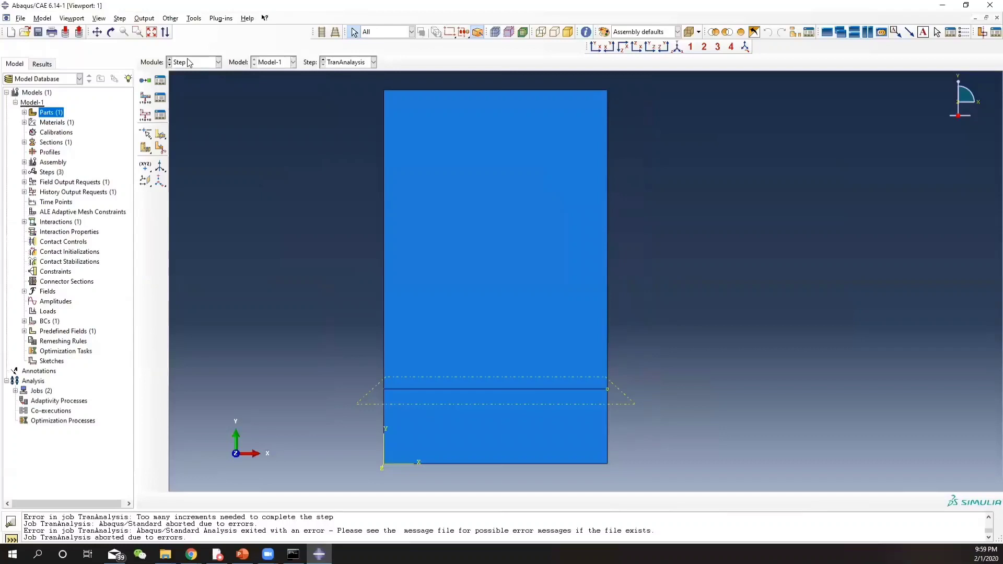
Resubmit the TranAnalysis job and try to open its results.
left_click(191, 62)
left_click(180, 153)
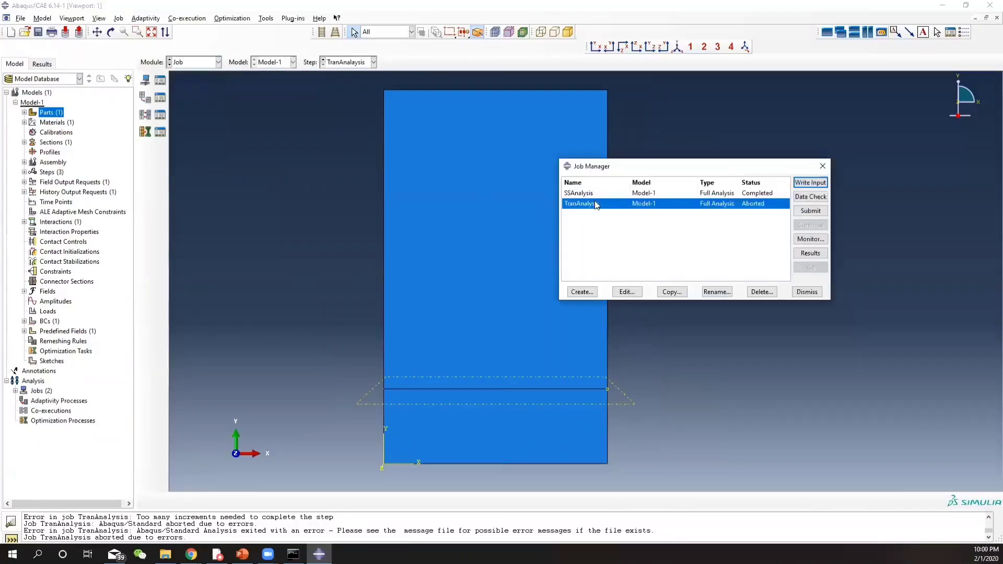
left_click(810, 211)
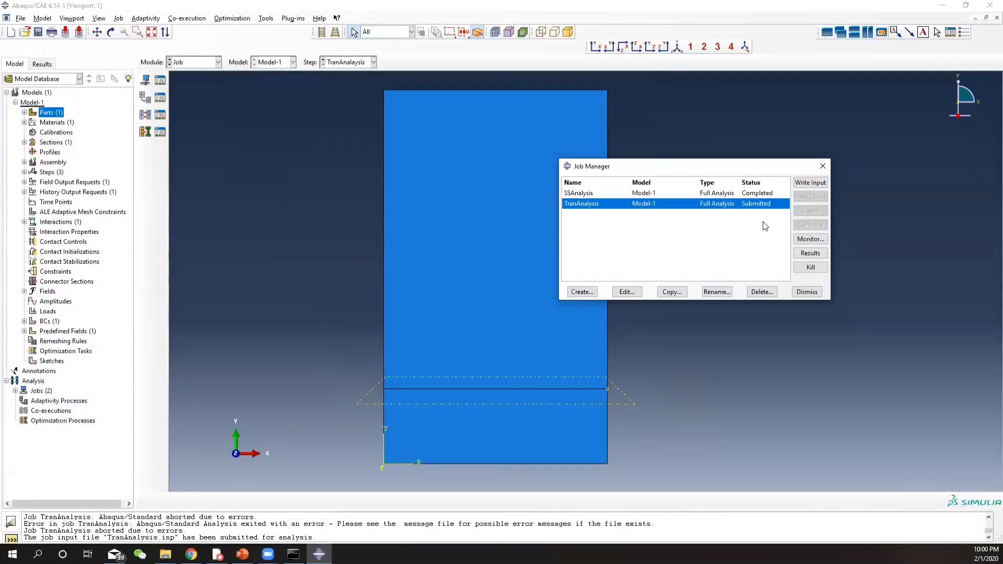
left_click(810, 252)
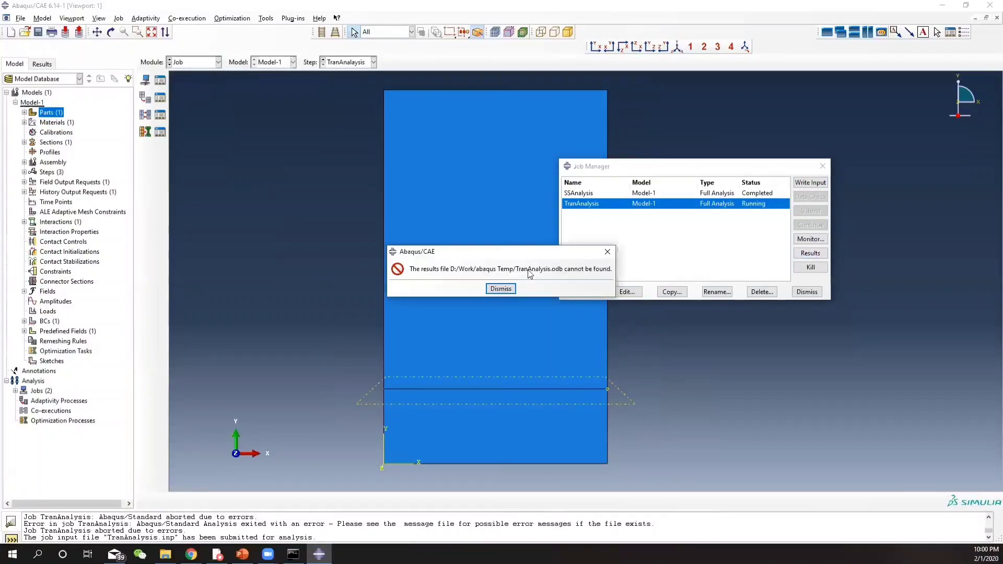
left_click(608, 251)
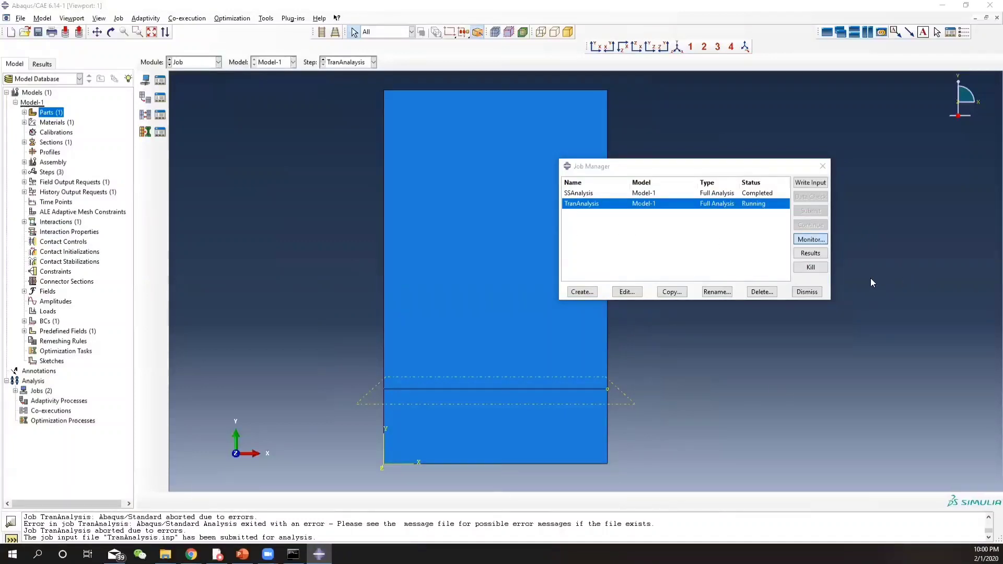
Monitor the TranAnalysis job until it finishes, checking its data file, warnings, errors, log and increment times.
left_click(807, 240)
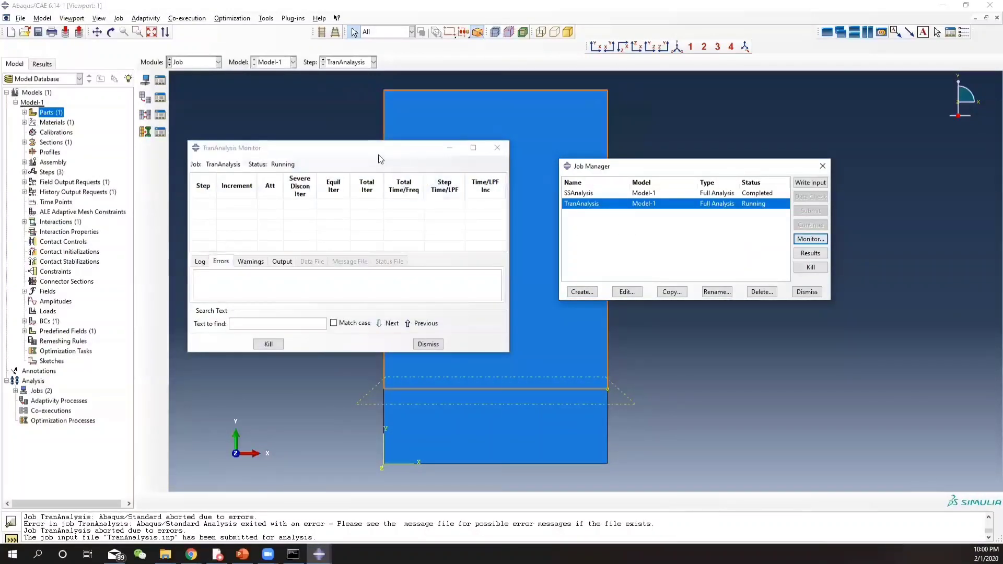
left_click_drag(380, 151, 267, 148)
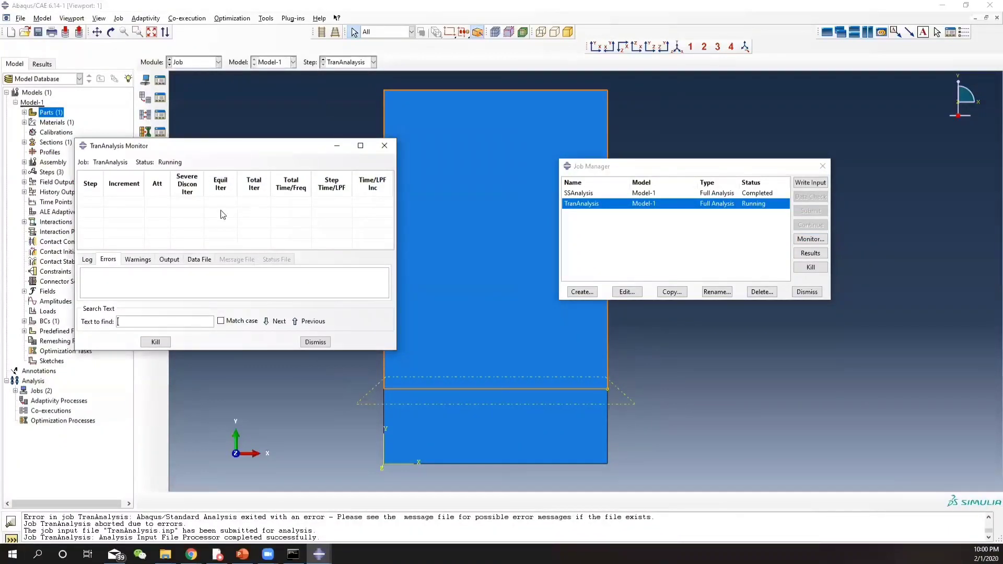
left_click(176, 259)
left_click(194, 260)
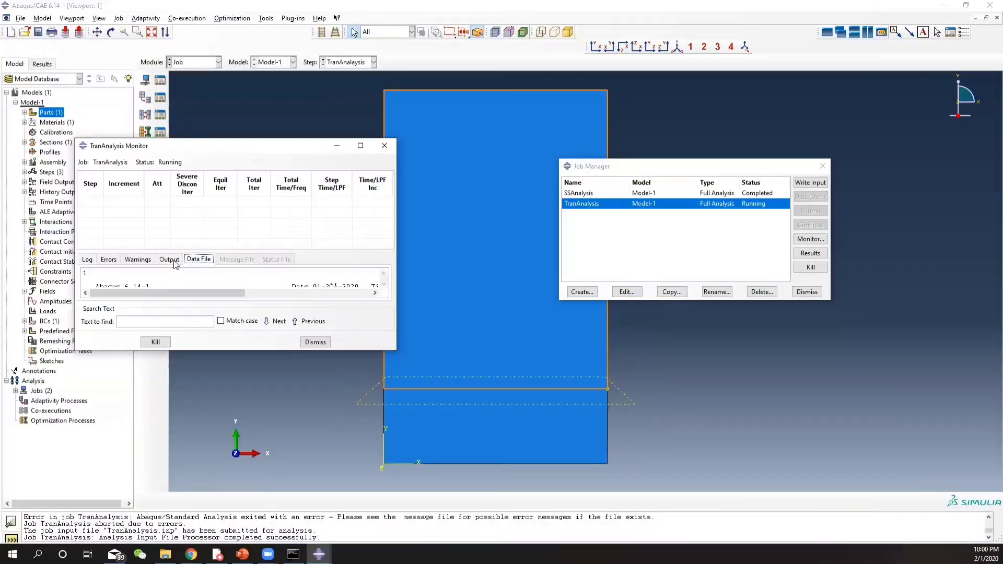
scroll(164, 280, "down", 1)
scroll(164, 280, "down", 1)
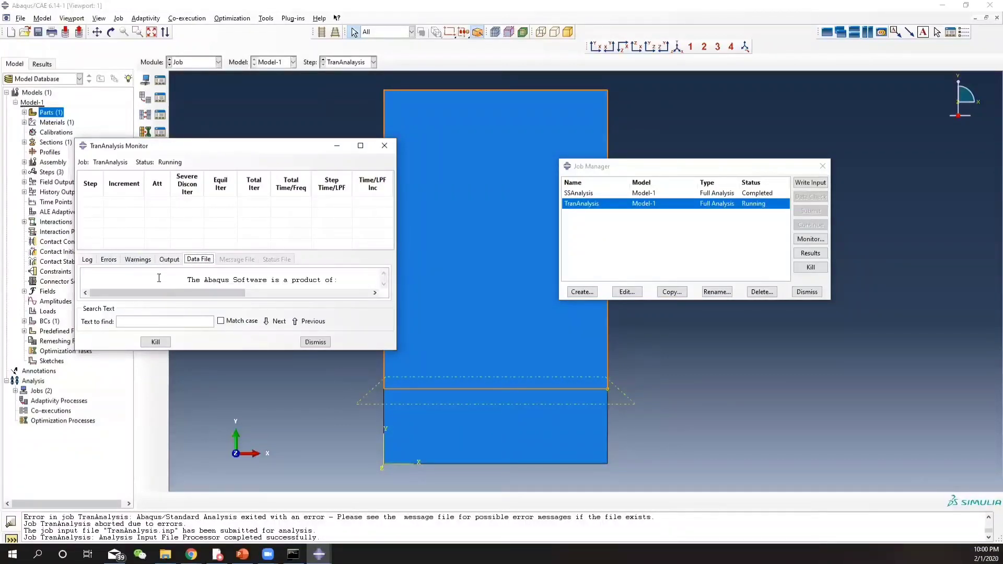
left_click(135, 260)
left_click(113, 260)
left_click(89, 260)
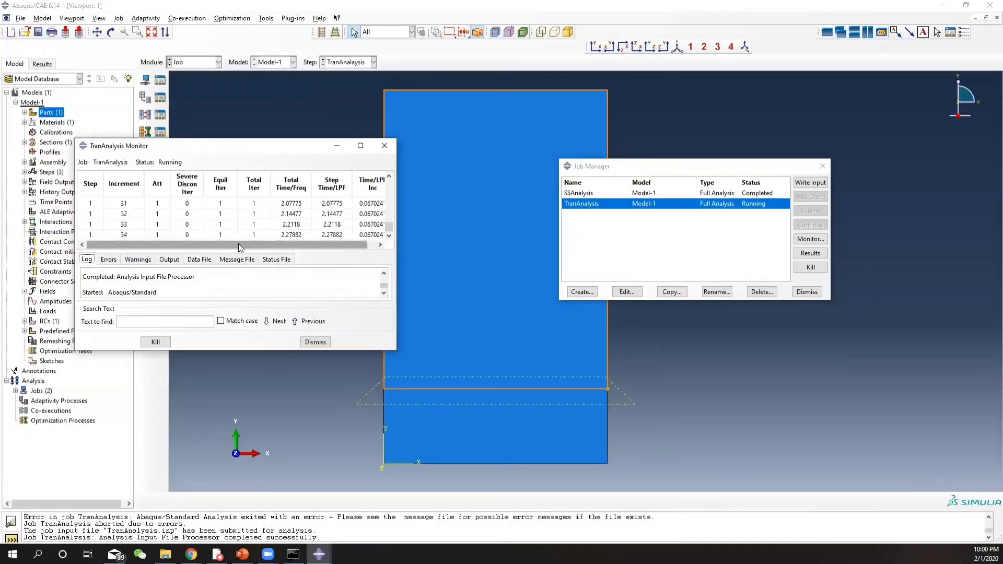
left_click_drag(226, 246, 266, 249)
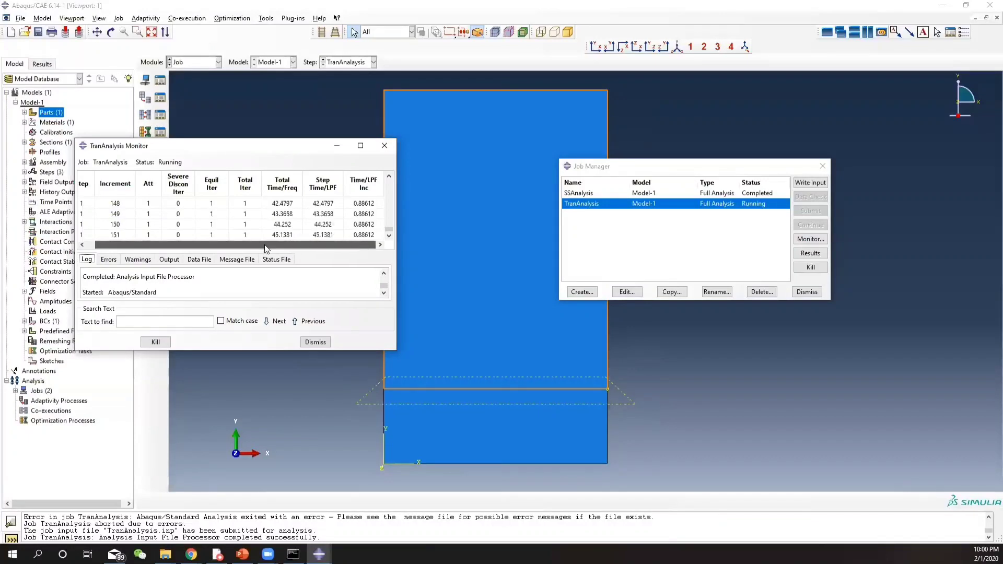
left_click_drag(302, 244, 217, 248)
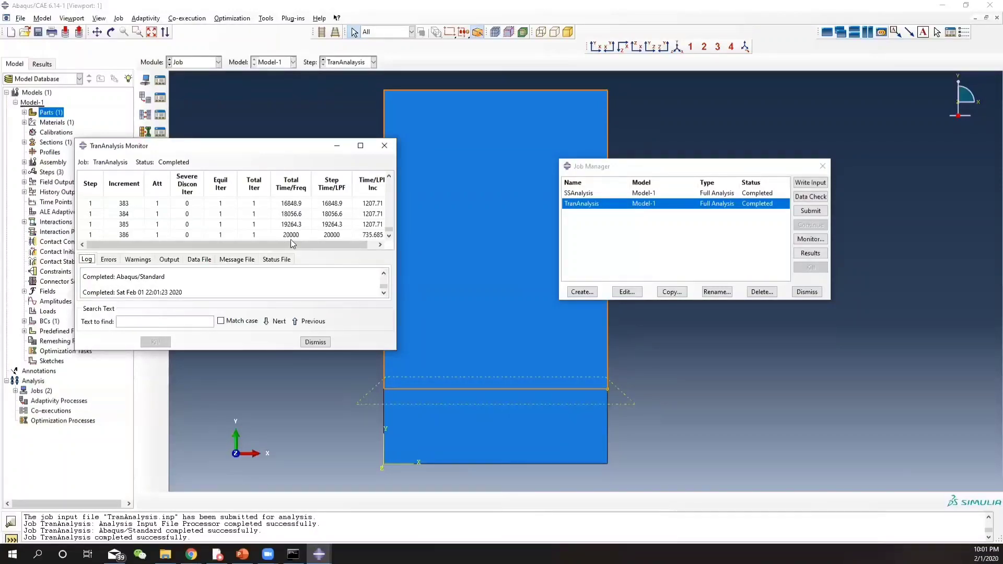
left_click_drag(294, 245, 246, 243)
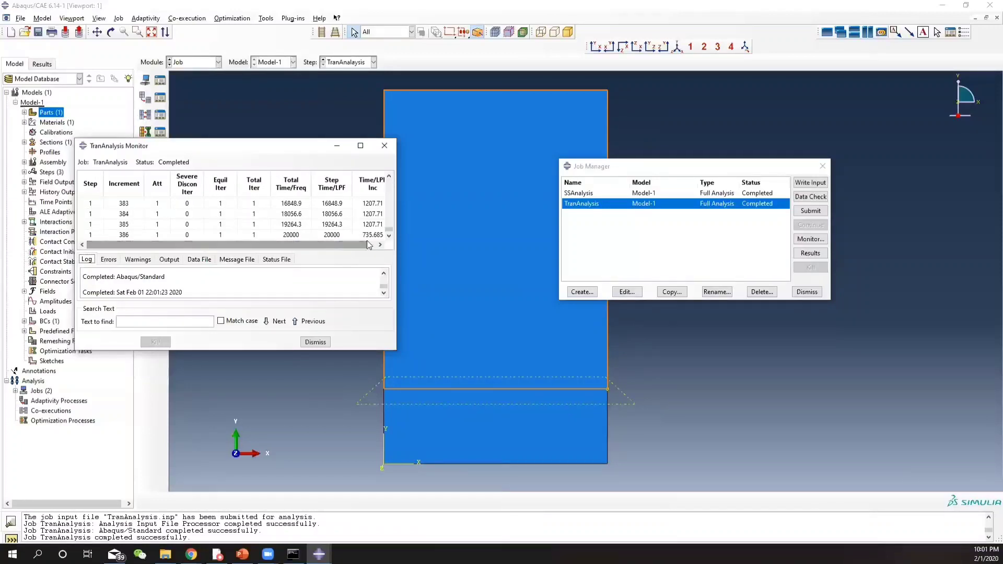
Open the TranAnalysis results, display the NT11 temperature contours and run a scale factor animation, checking its player options.
left_click(817, 253)
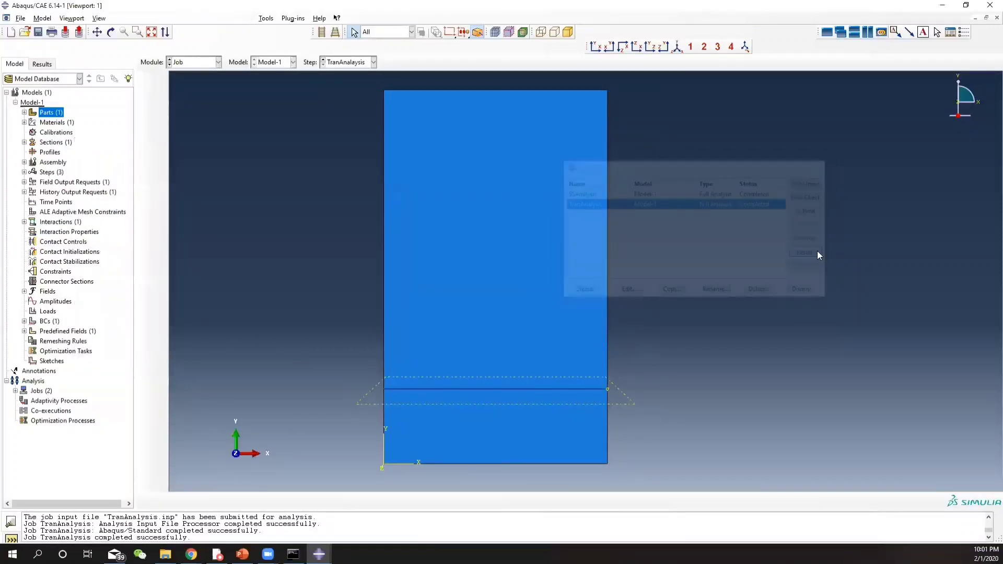
left_click(145, 128)
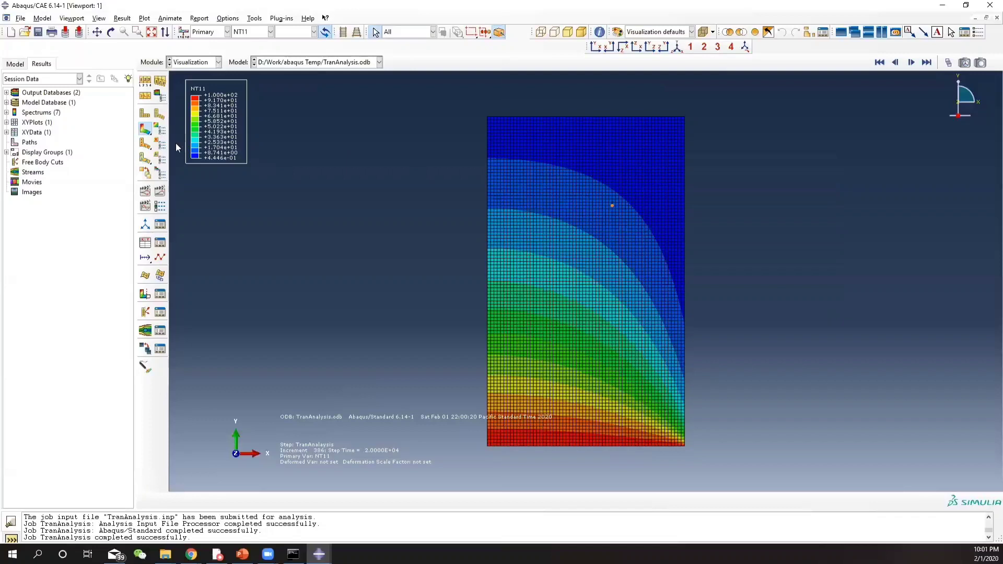
left_click(146, 194)
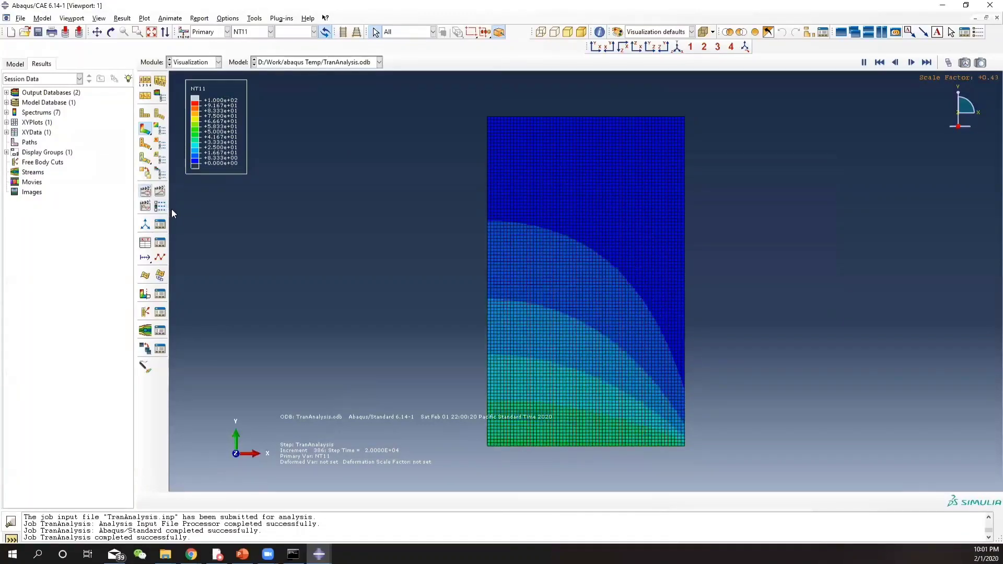
left_click(159, 206)
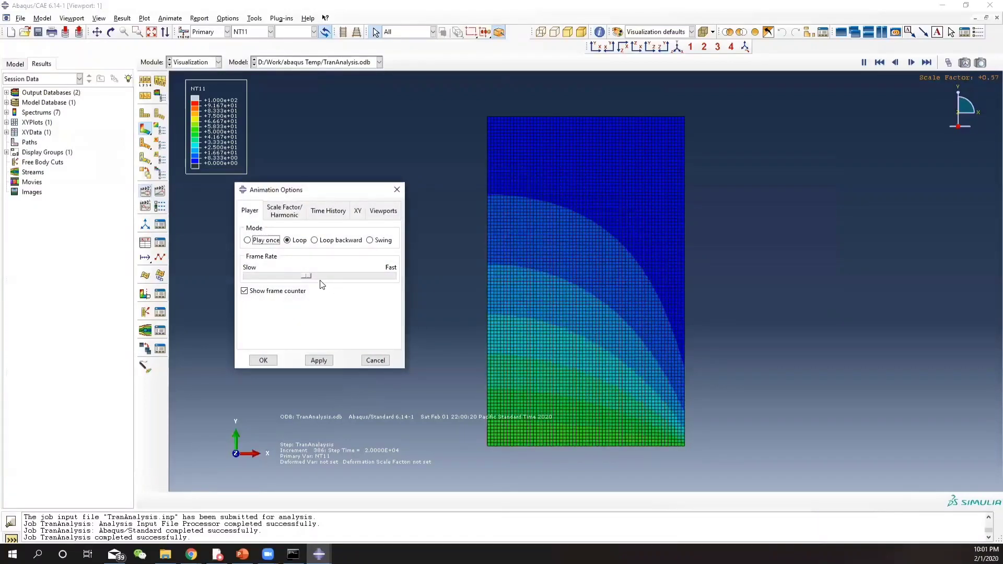
left_click(397, 189)
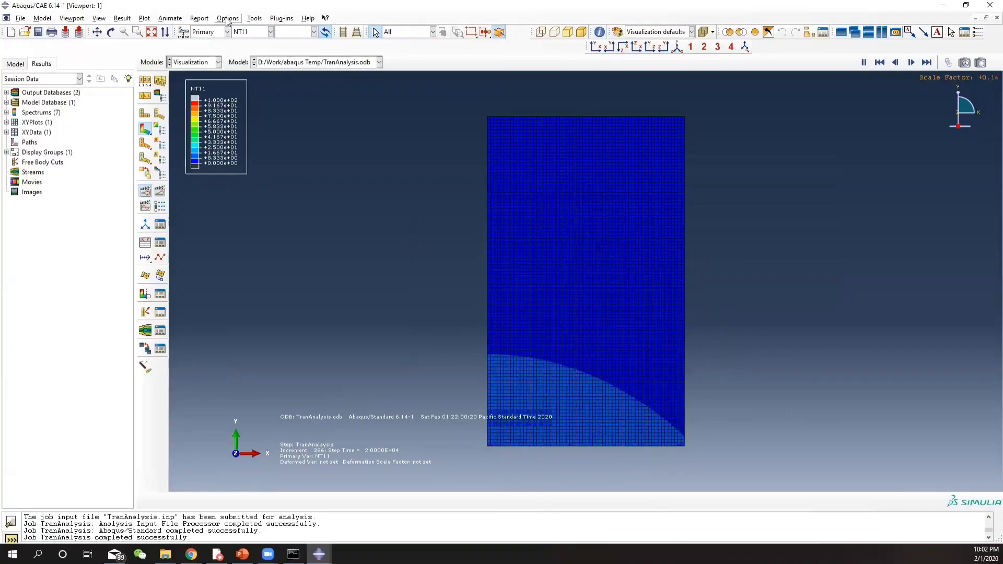
Plot the nodal temperature NT11 at Node 1 in set PROBESET over time from the ODB history output.
left_click(254, 18)
mouse_move(283, 72)
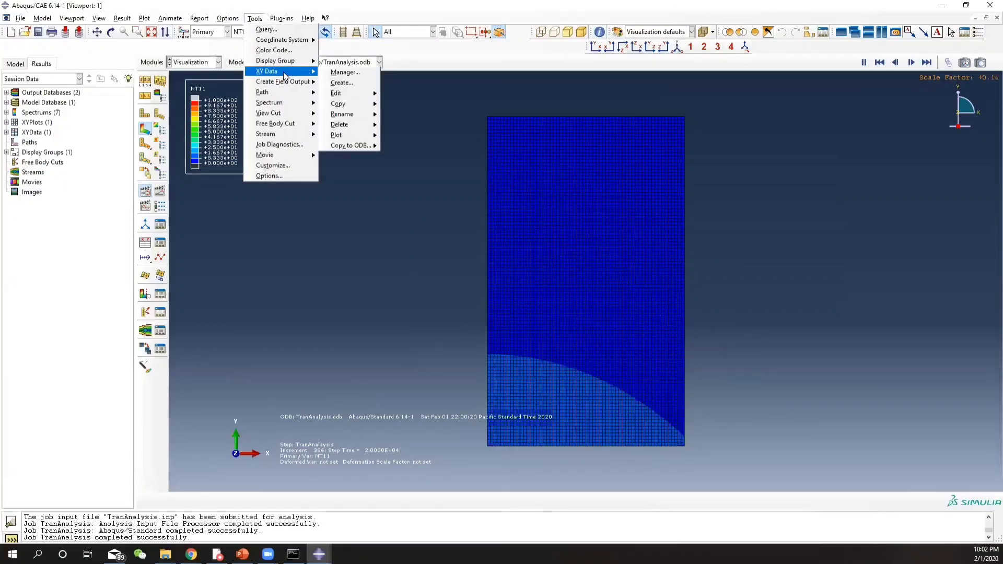
left_click(345, 81)
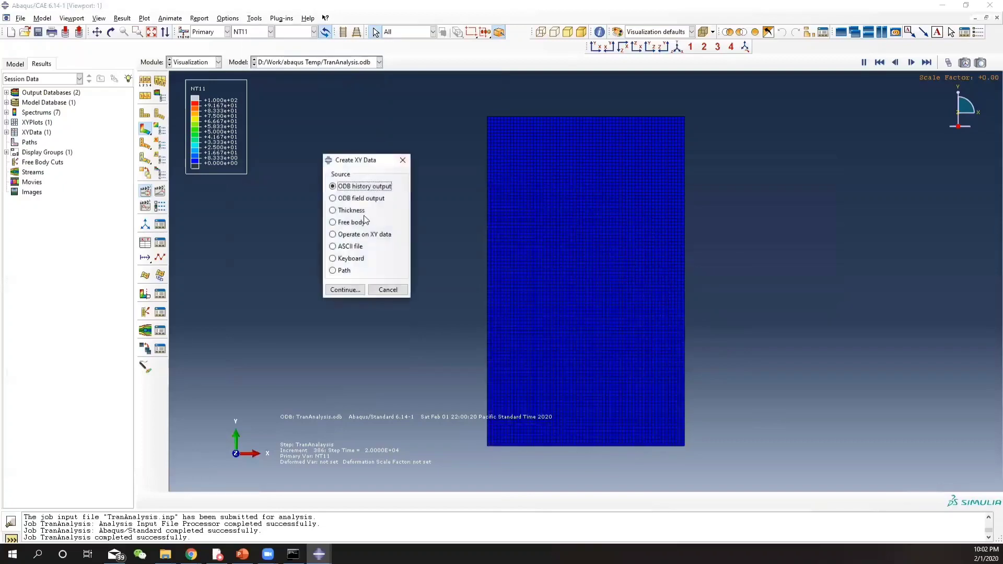
left_click(347, 289)
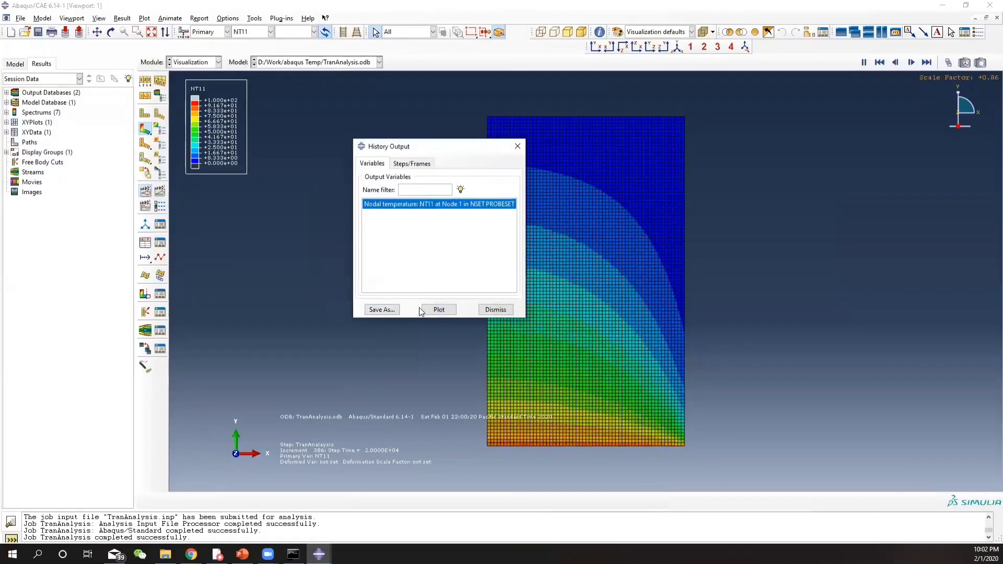
left_click(433, 311)
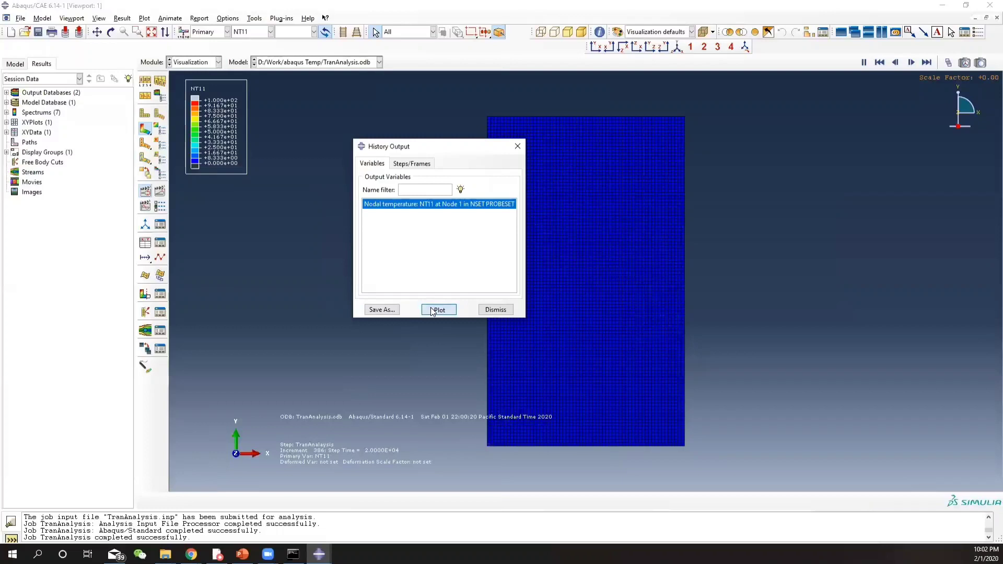
left_click(518, 147)
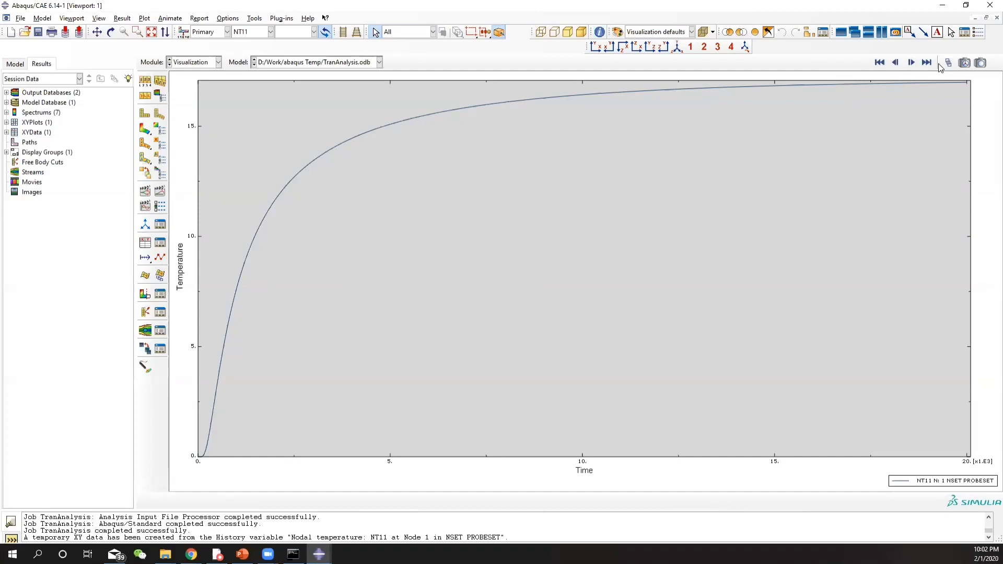
Switch to the PowerPoint presentation and review the title and Problem Statement slides.
left_click(242, 554)
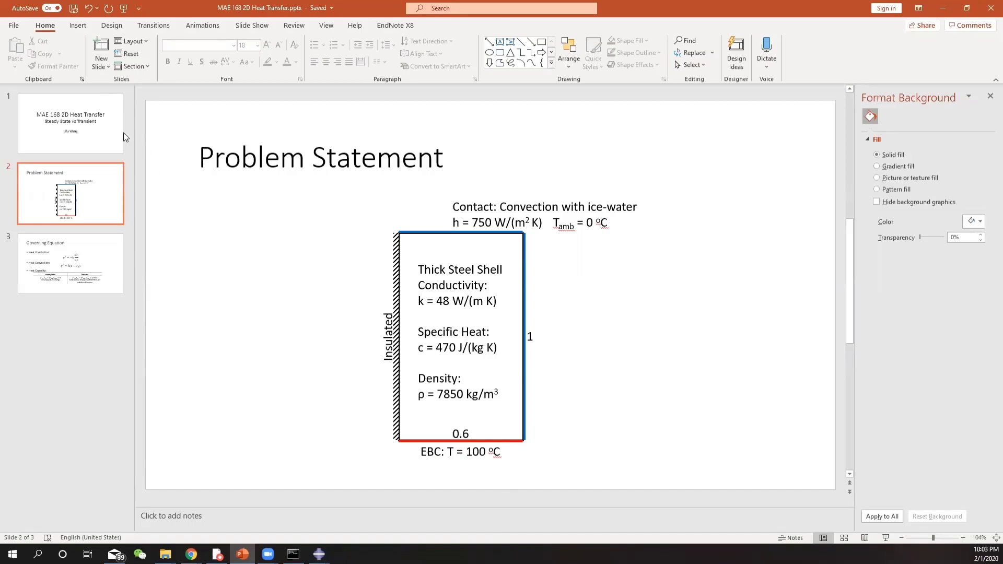
left_click(106, 131)
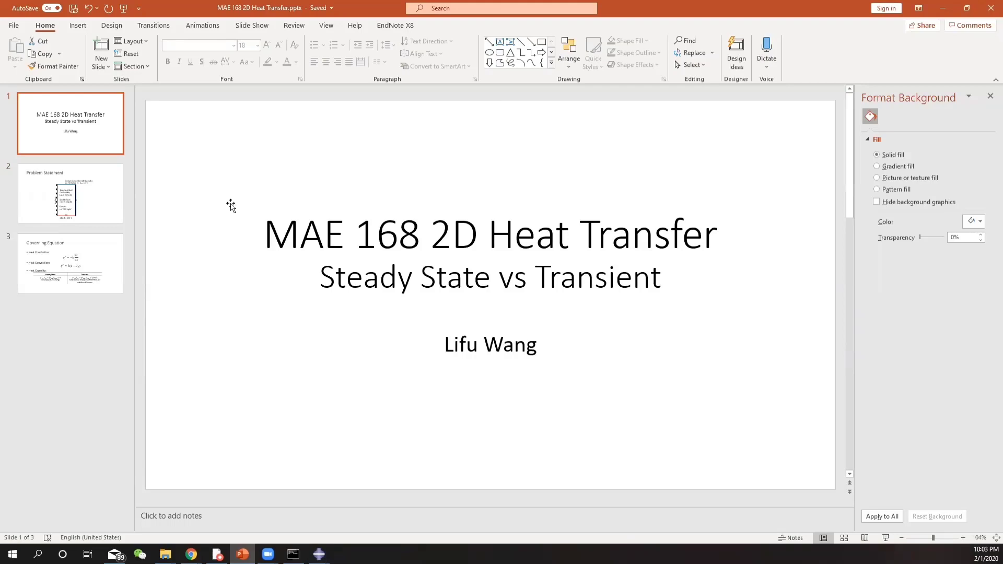
left_click(99, 207)
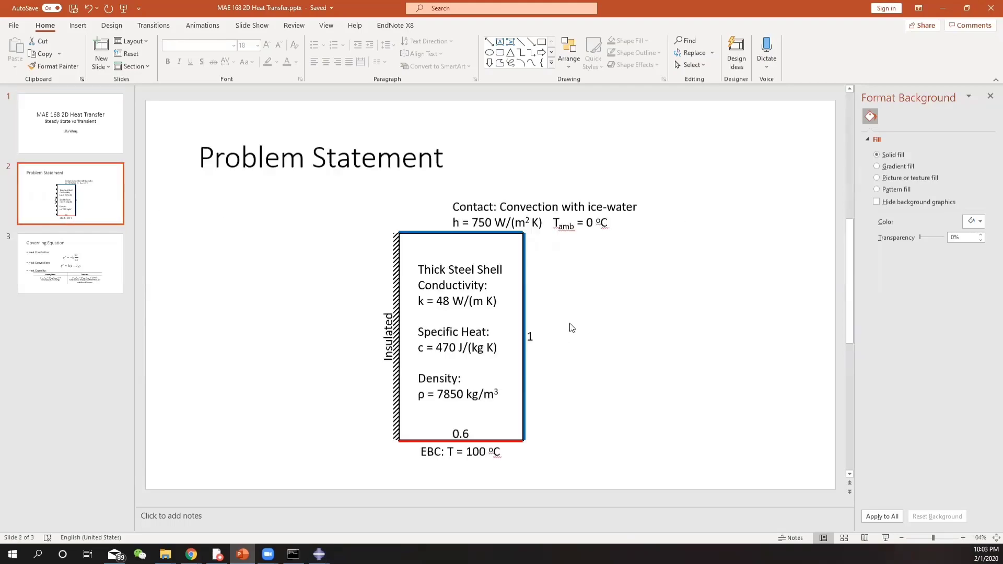